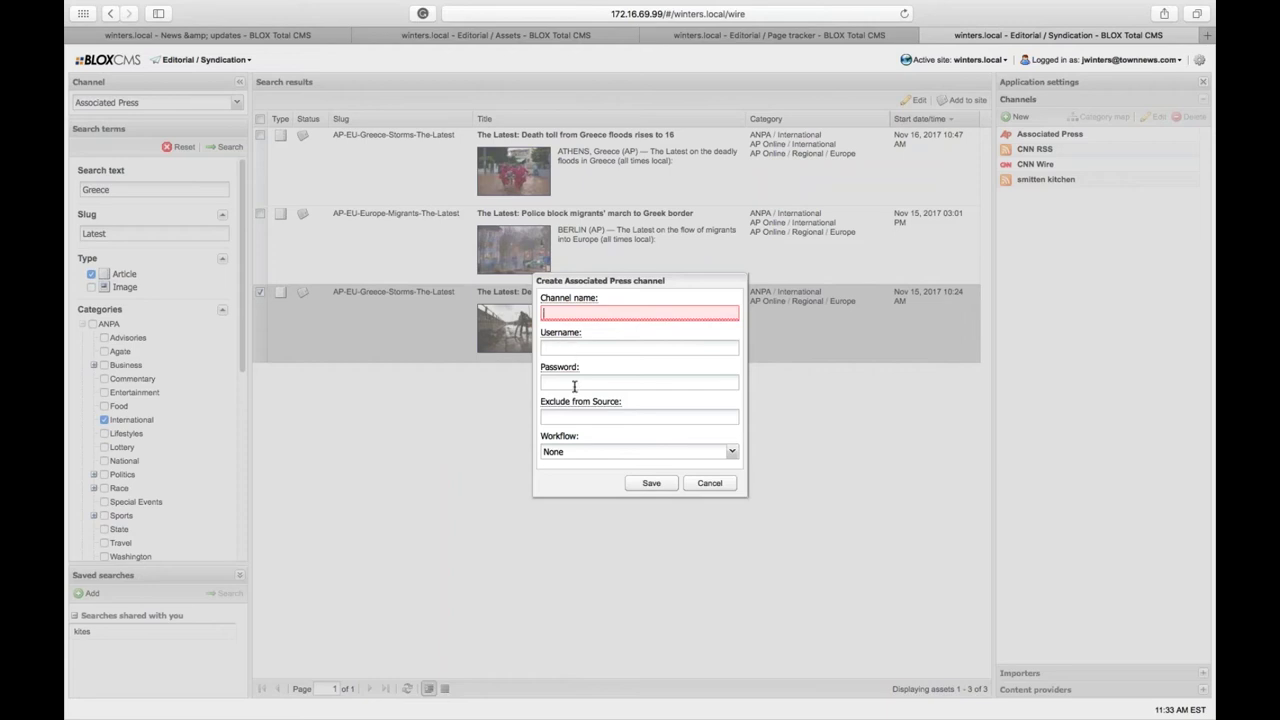
left_click(582, 452)
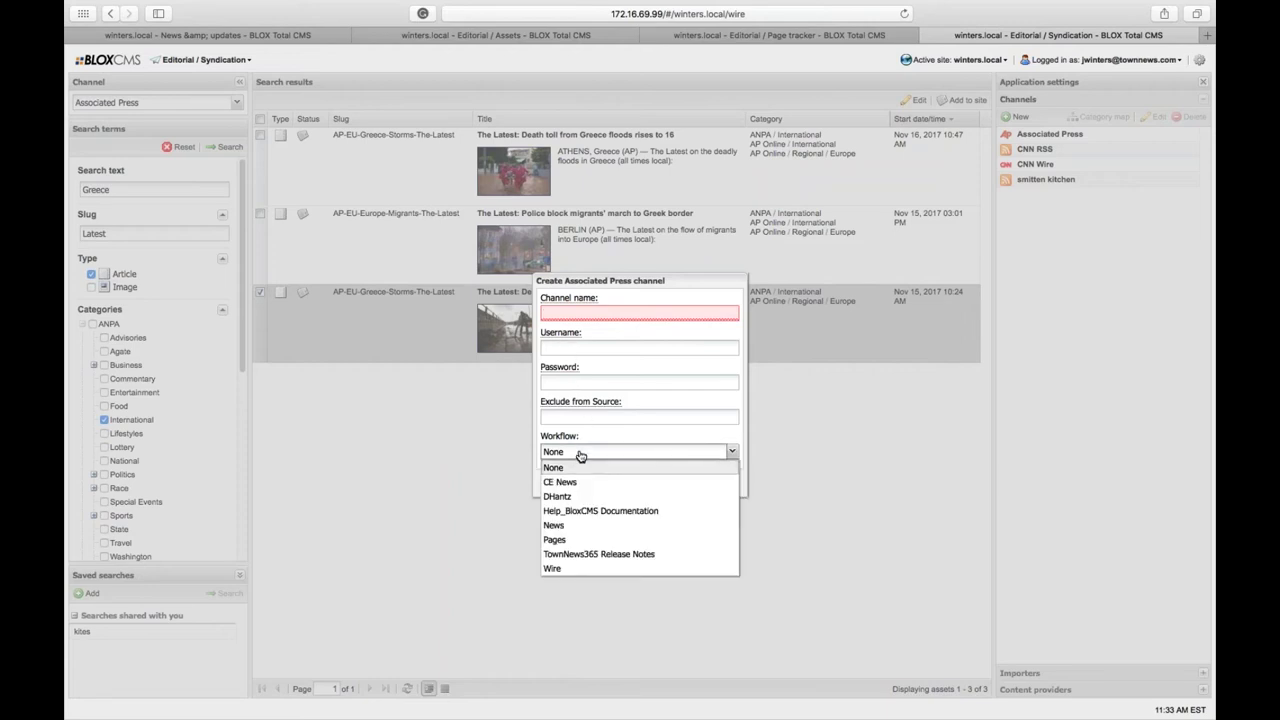
left_click(566, 568)
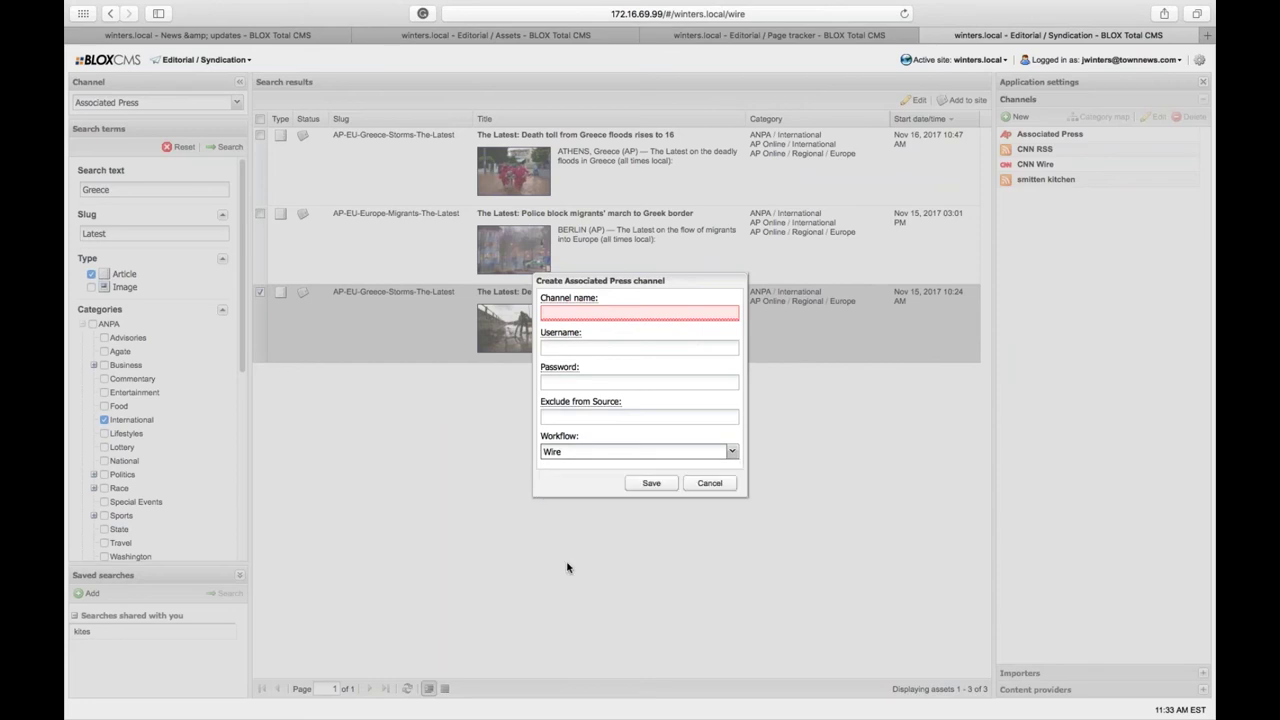
left_click(708, 483)
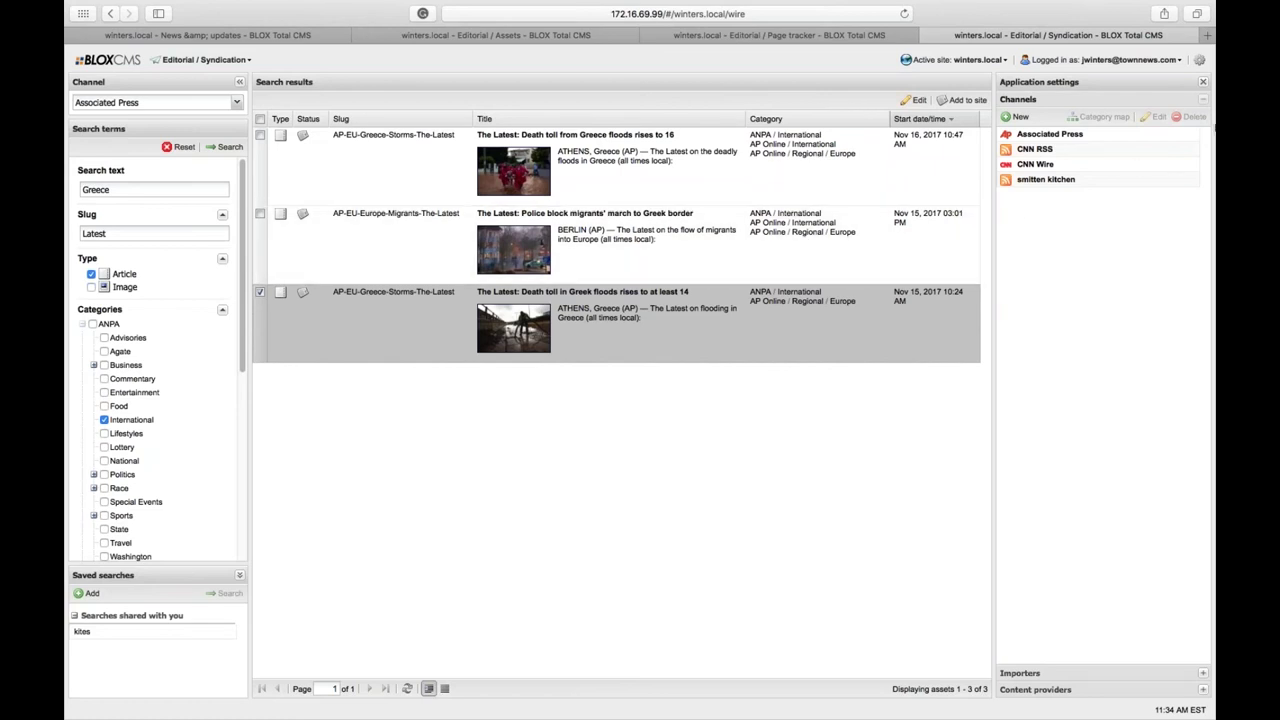
Close the syndication application settings, then switch to InDesign and open the BLOX Total CMS Asset Manager.
left_click(1202, 82)
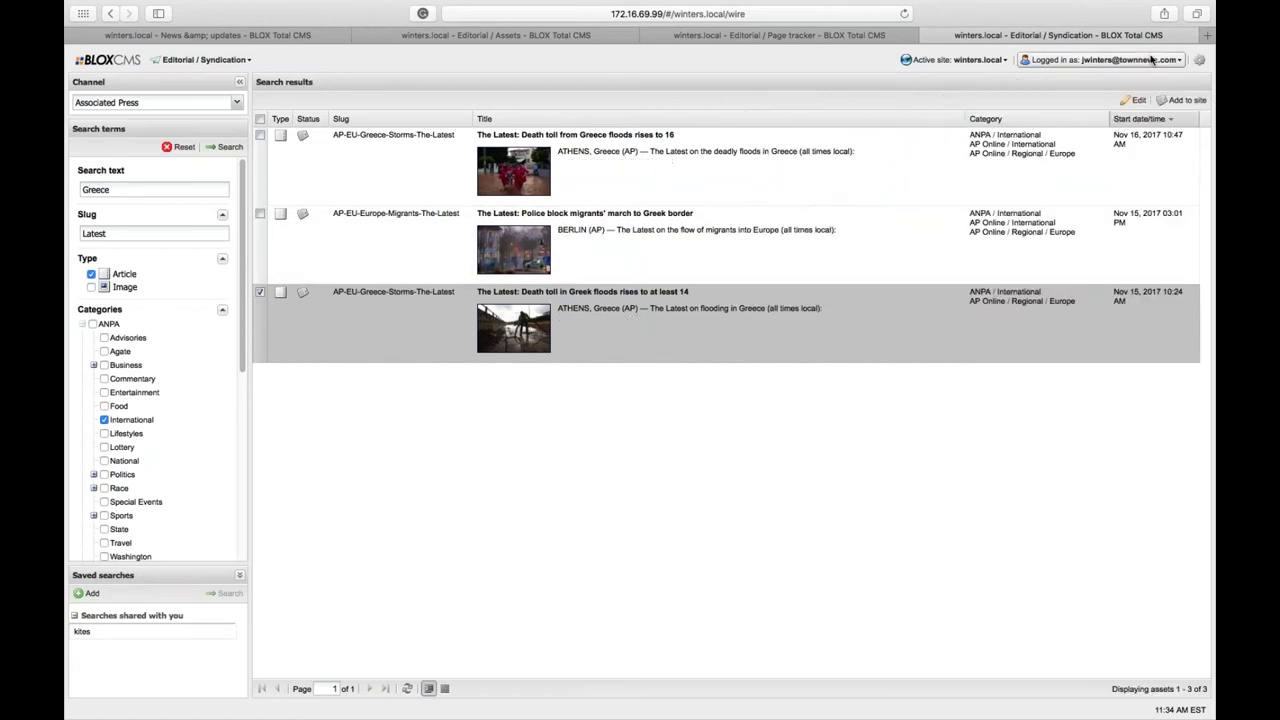
key("super+Tab")
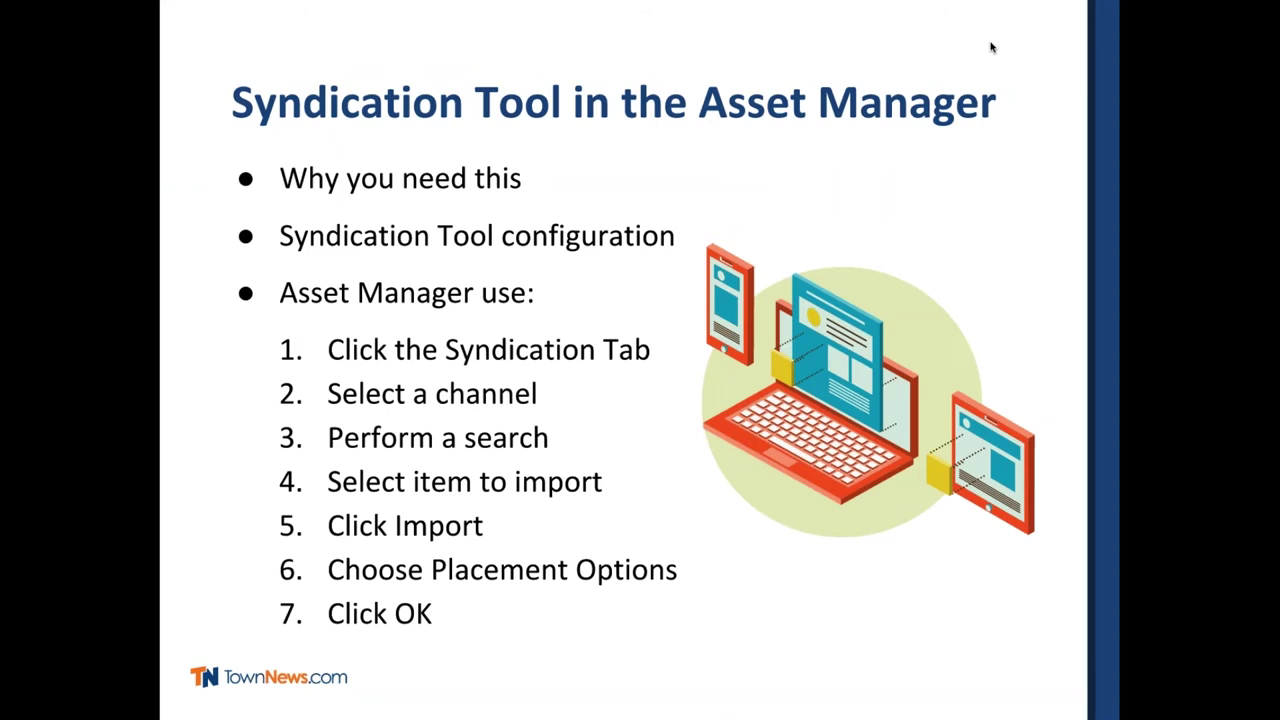
key("super+Tab")
key("super+Tab")
key("super+Tab")
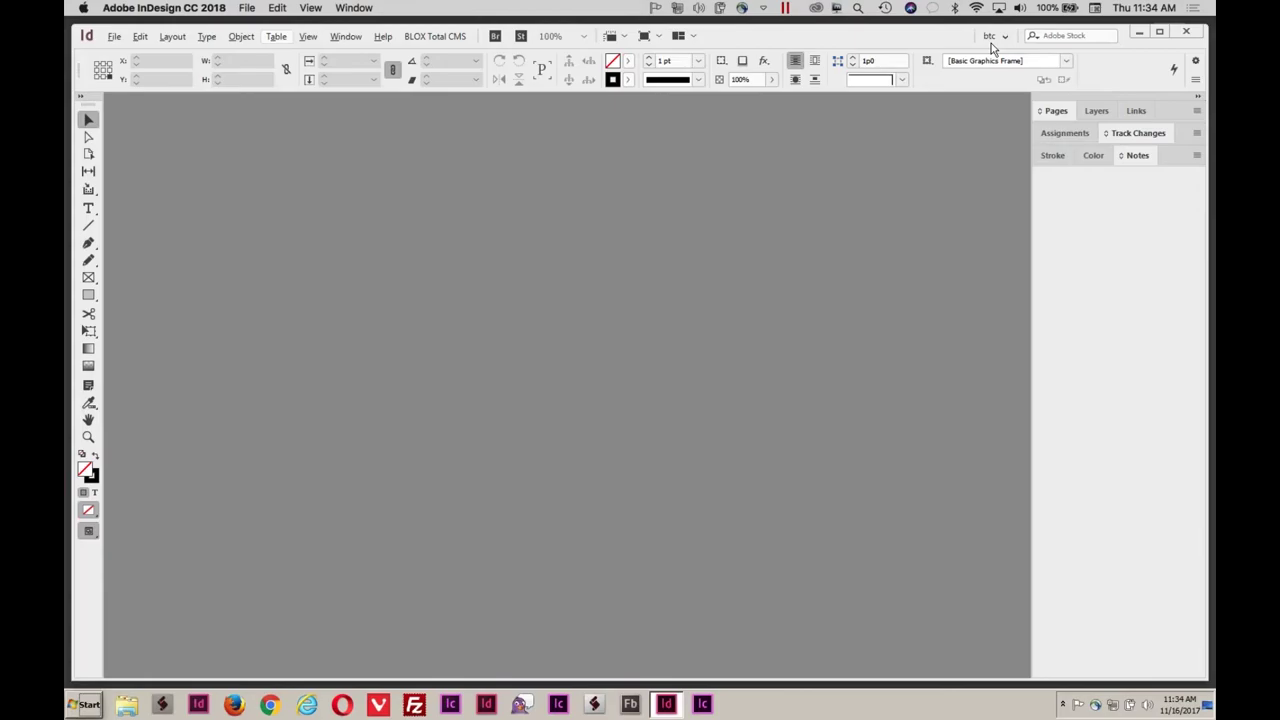
left_click(428, 40)
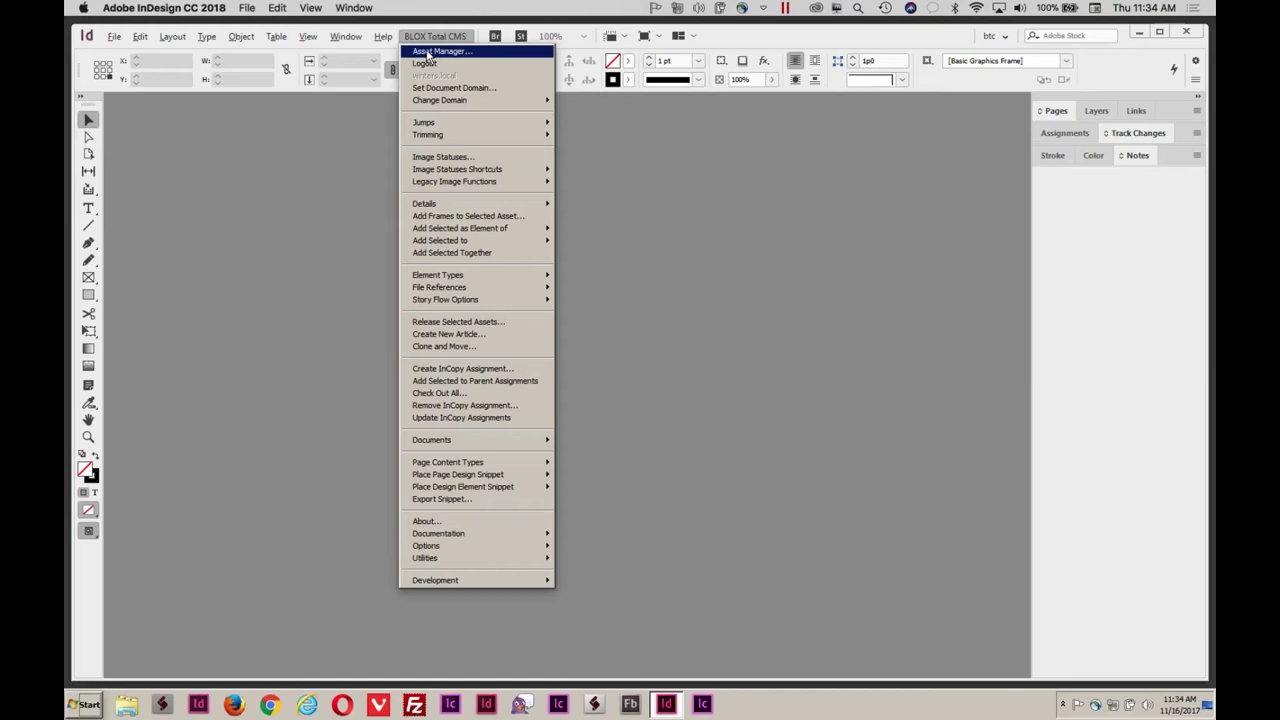
left_click(430, 51)
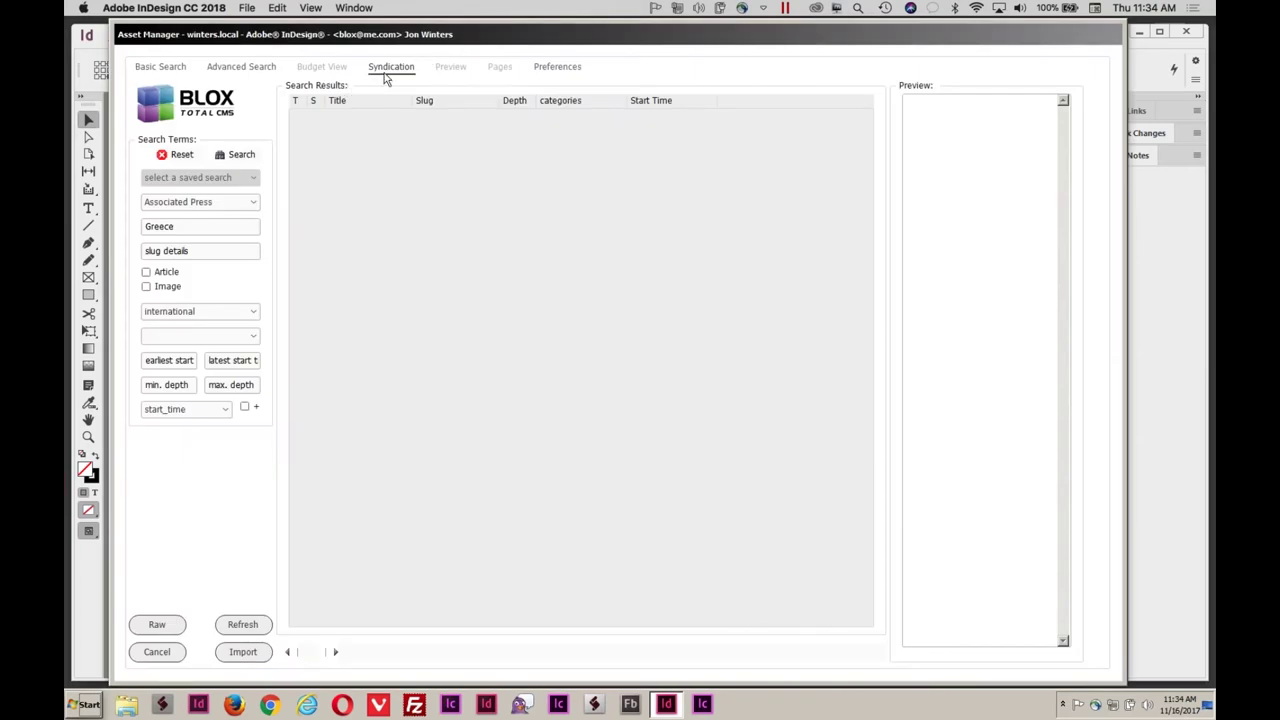
Search the Associated Press syndication channel for Greece and preview the "Turkish Cypriots split over Islam's rise in northern Cyprus" article on results page 2.
left_click(386, 78)
left_click(217, 157)
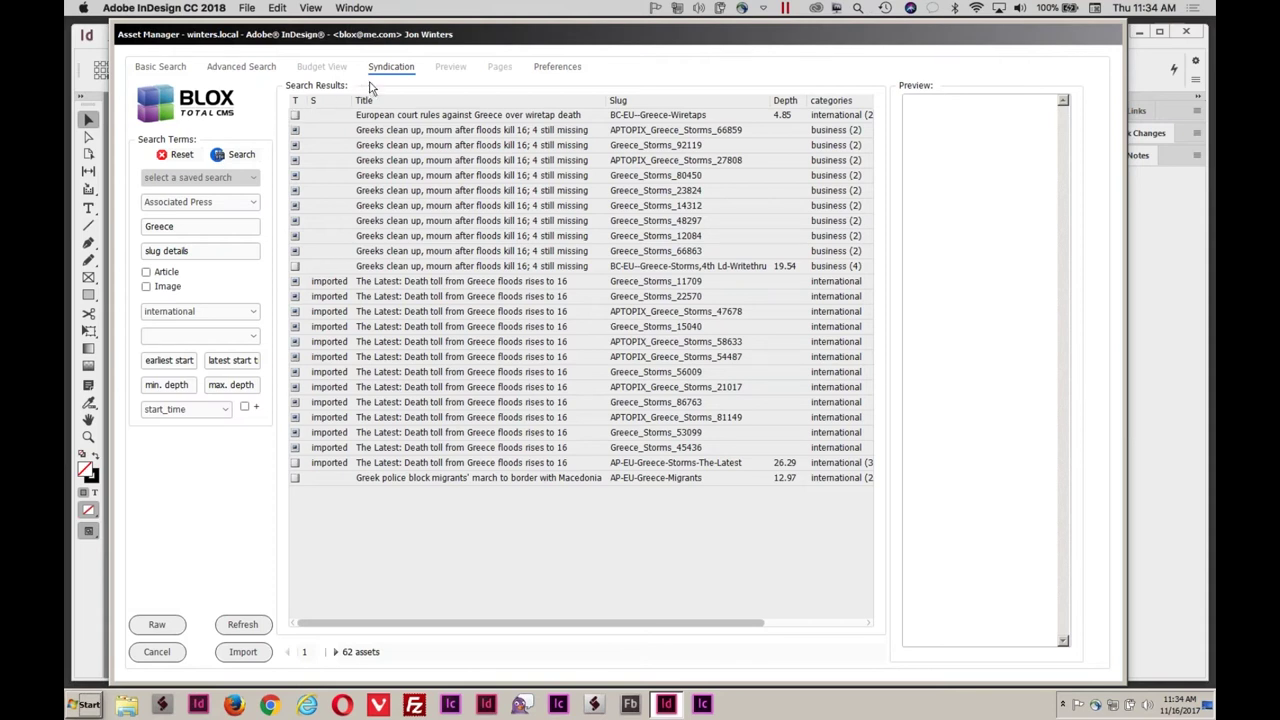
left_click(198, 251)
left_click(335, 655)
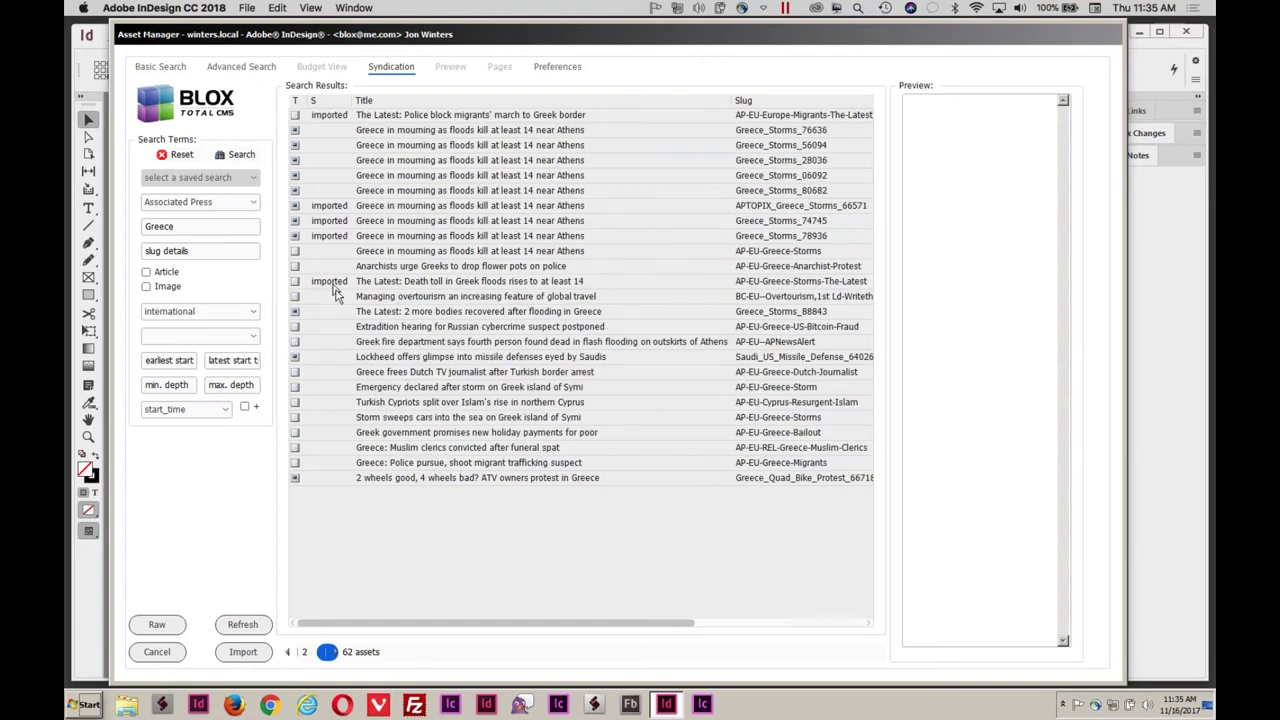
left_click(438, 402)
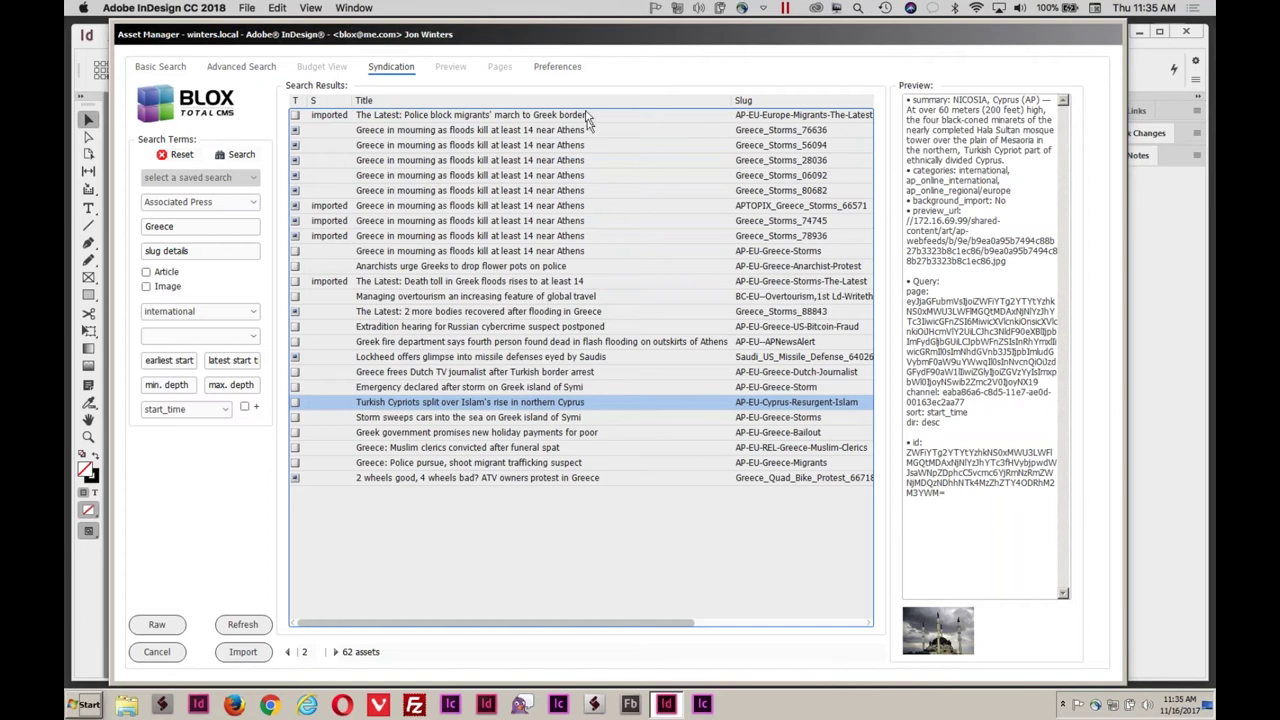
Enable Import During Preview and Indicate Placement in the Asset Manager's syndication preferences and apply them.
left_click(560, 68)
key("super+Tab")
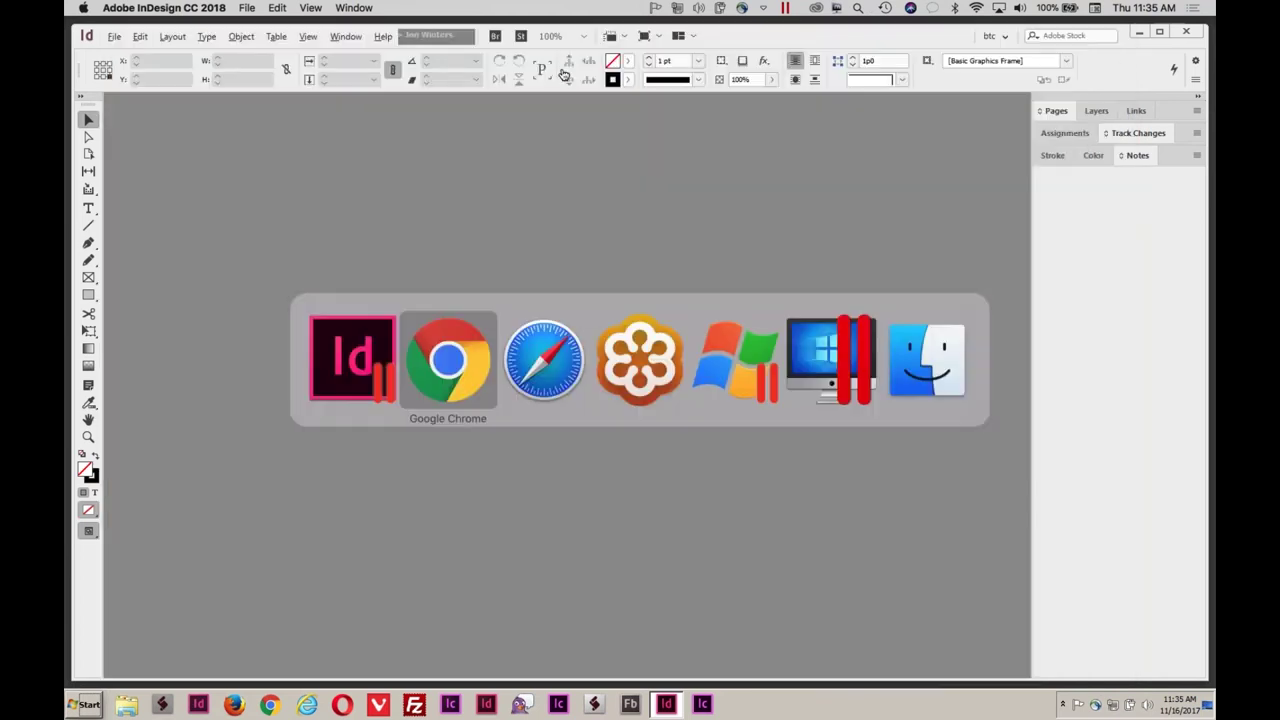
key("super+Tab")
key("super+shift+Tab")
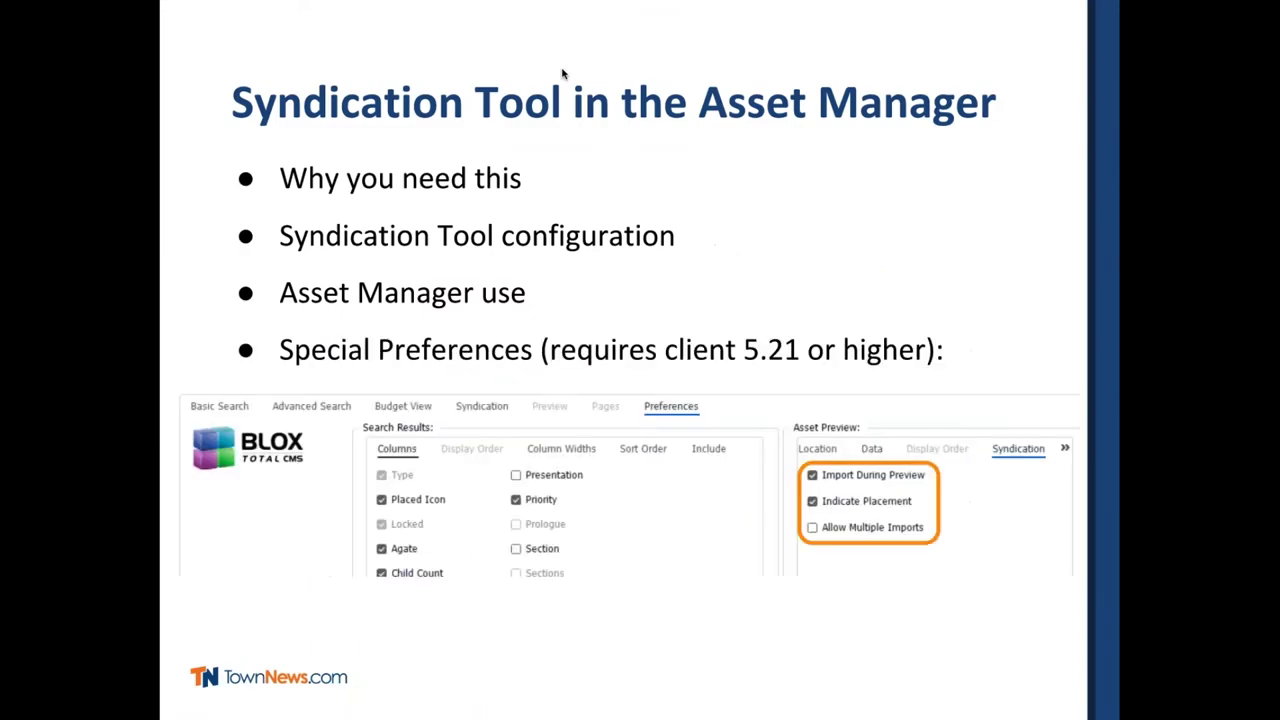
key("super+Tab")
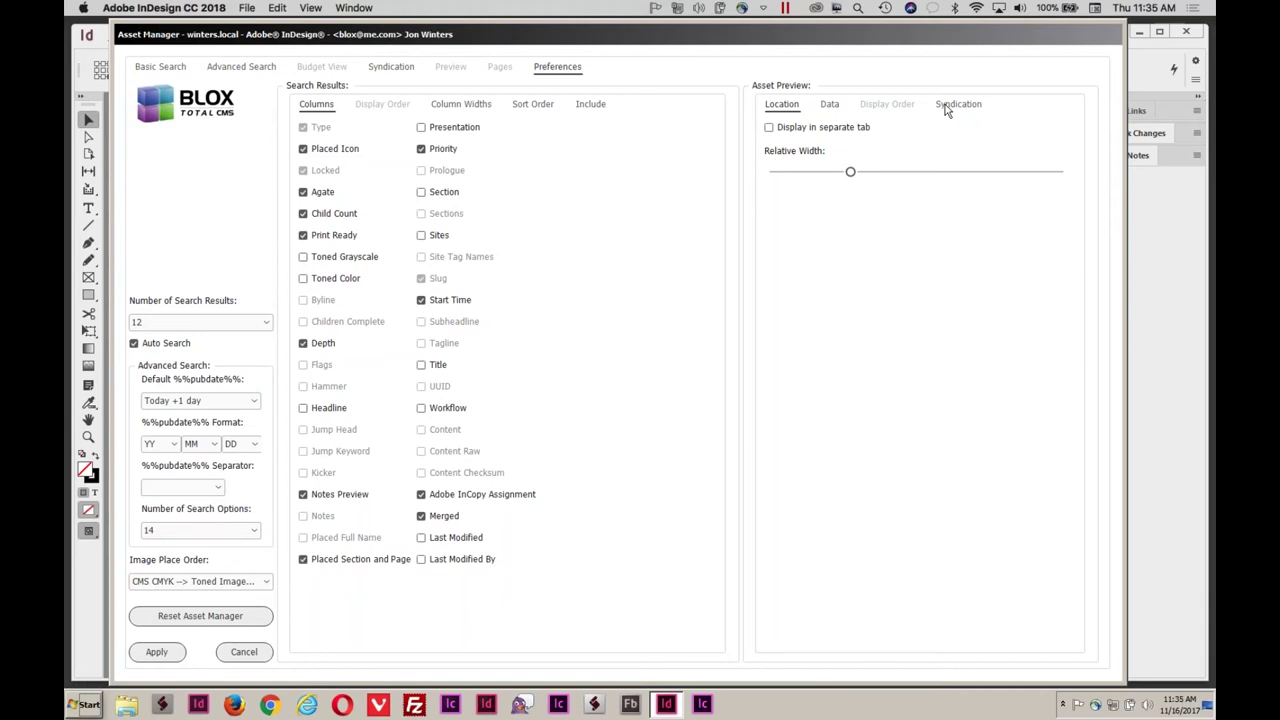
left_click(951, 109)
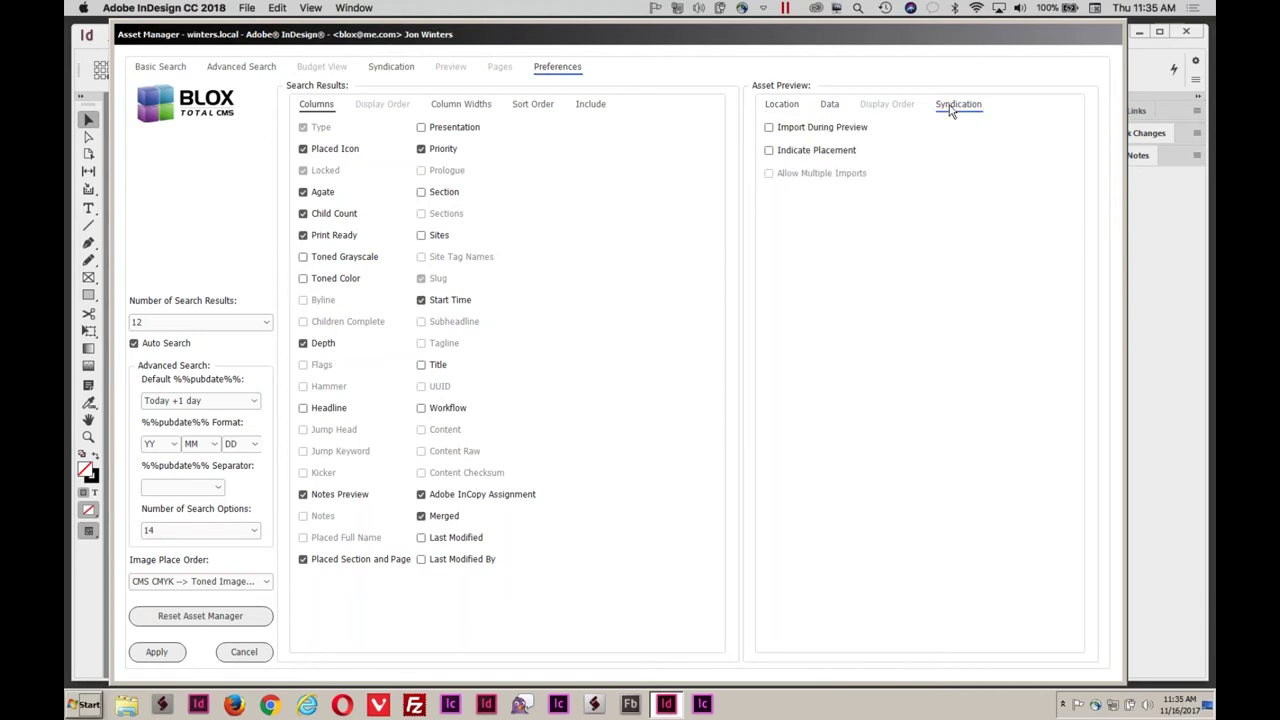
left_click(770, 129)
left_click(158, 651)
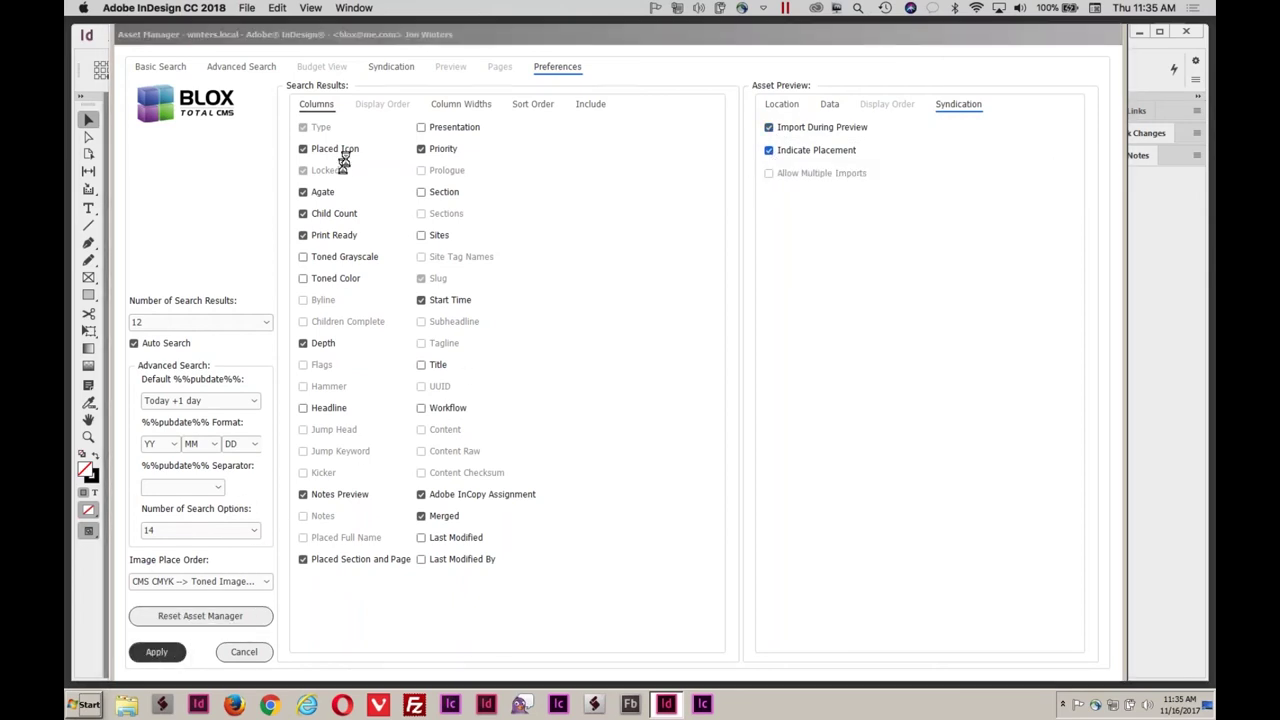
Rerun the Greece syndication search, import the Turkish Cypriots article from results page 2 by previewing it, and close the Asset Manager.
left_click(388, 67)
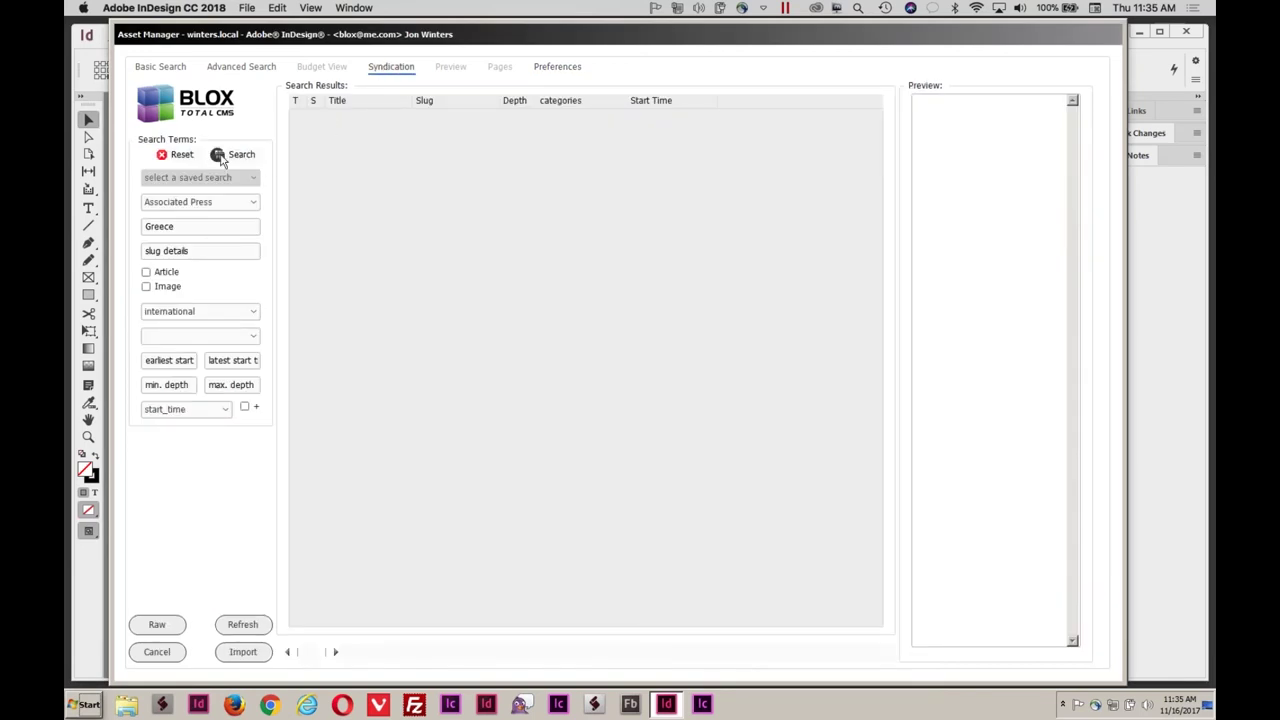
left_click(222, 160)
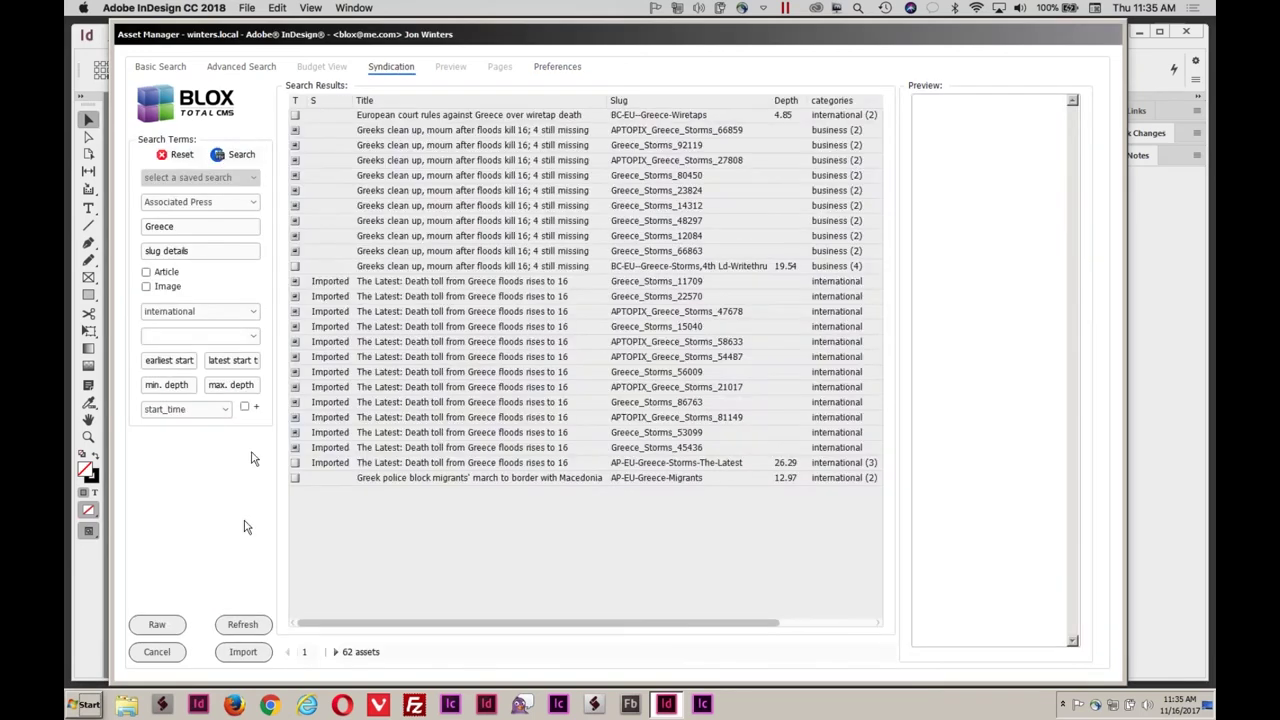
left_click(330, 652)
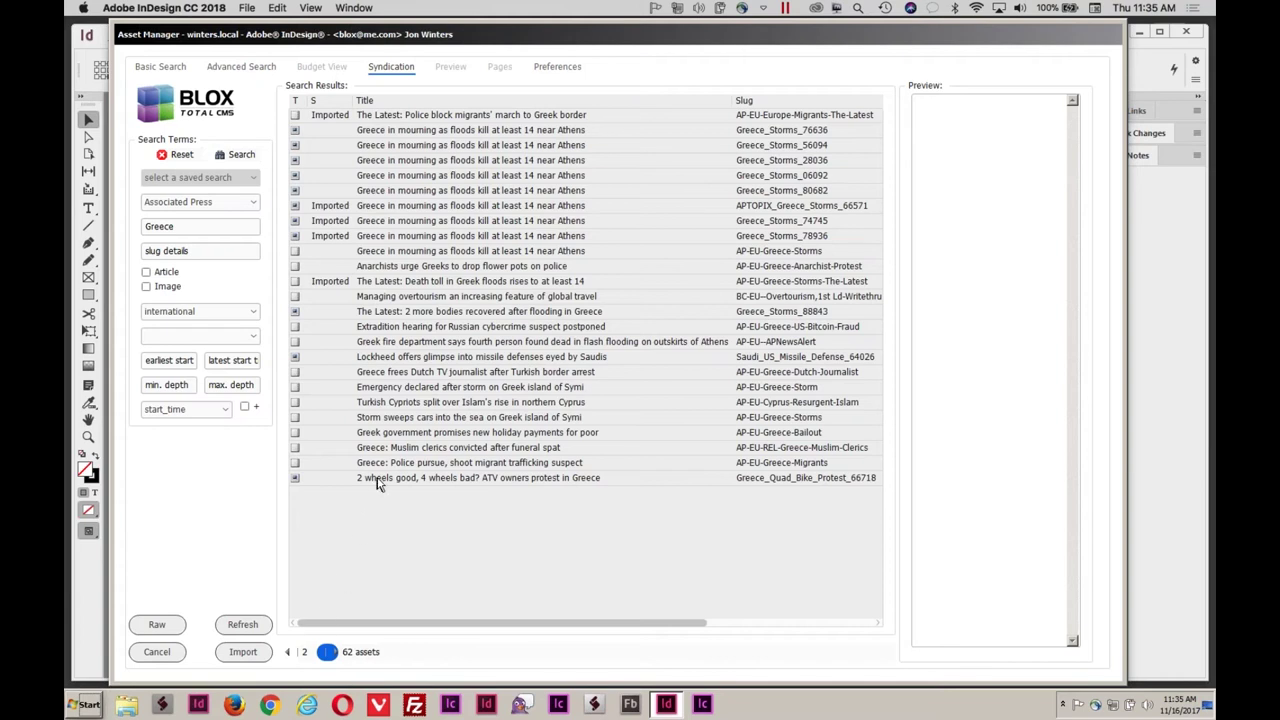
left_click(397, 404)
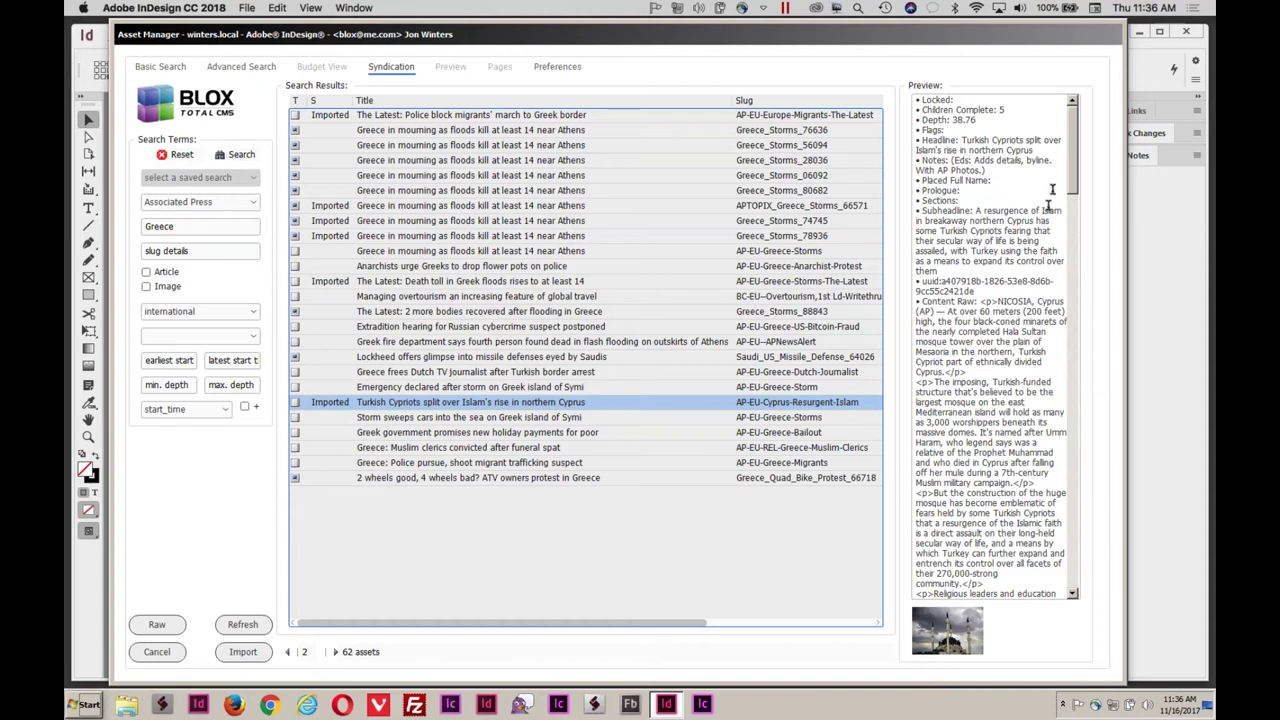
left_click_drag(1074, 175, 1091, 143)
left_click(173, 652)
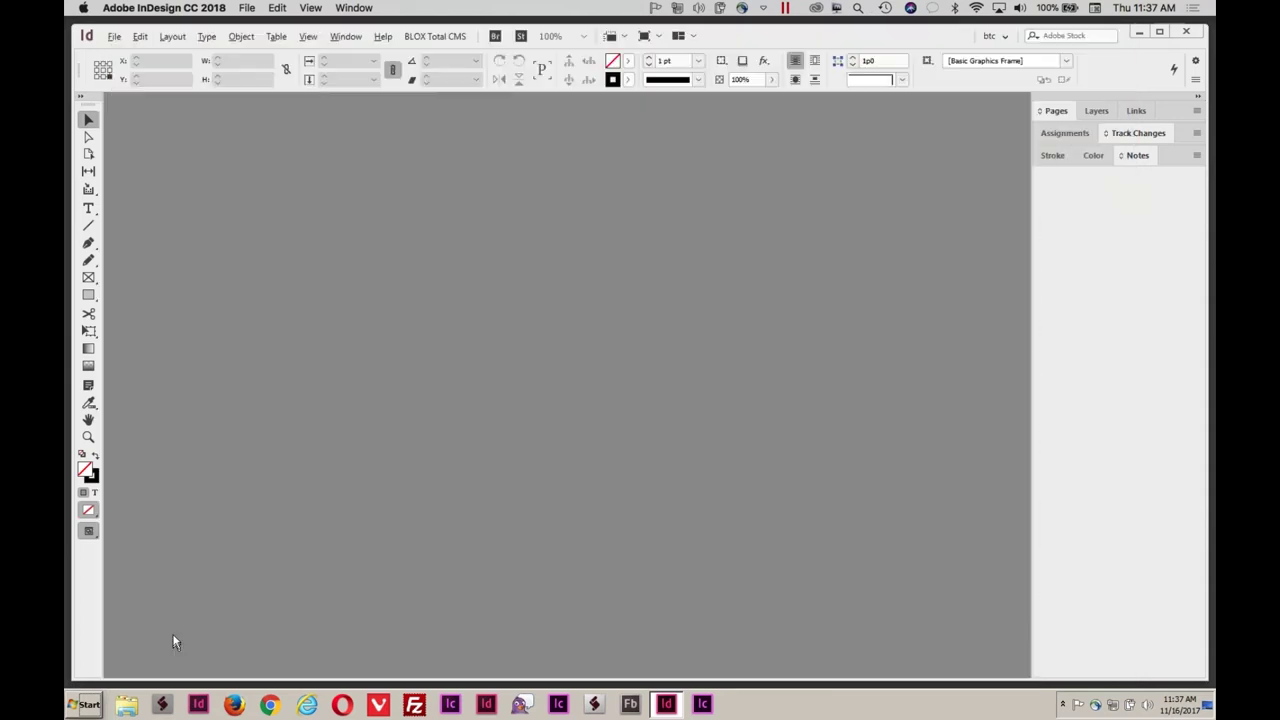
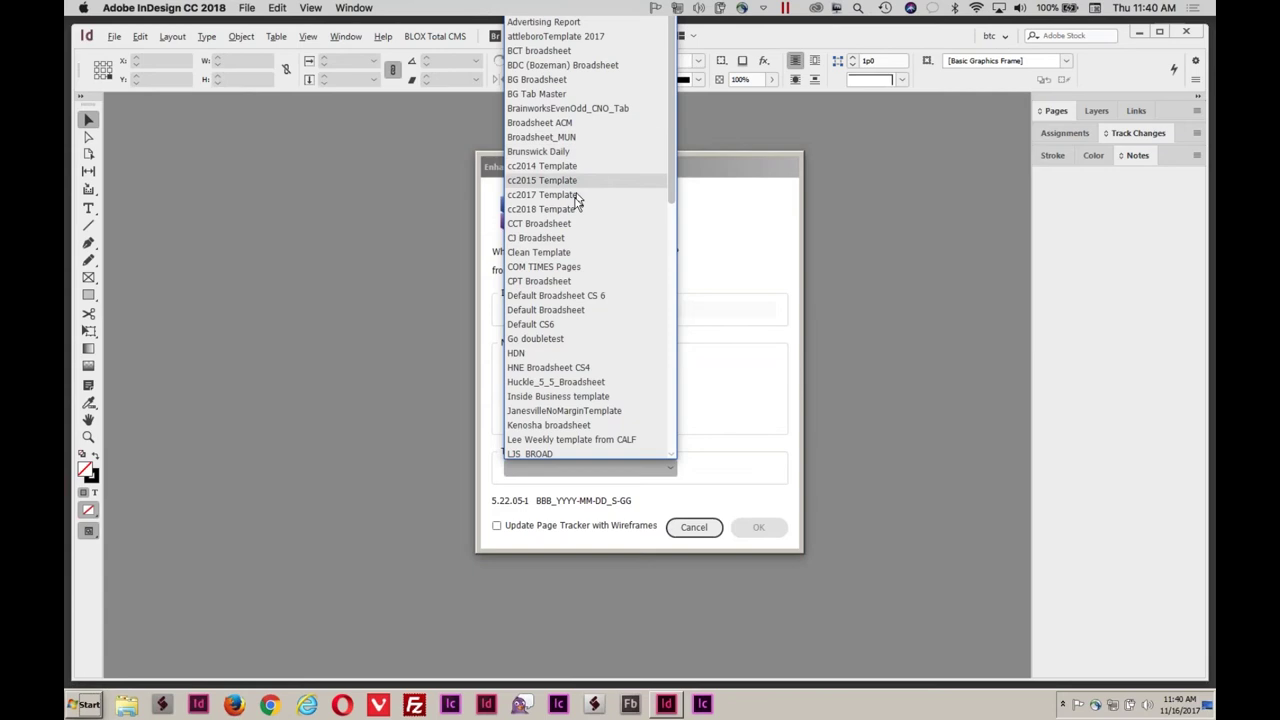
Create the LCN section A edition from WebinarLayout.xml using the cc2018 Tempate template and accept the assigned page content types.
left_click(576, 212)
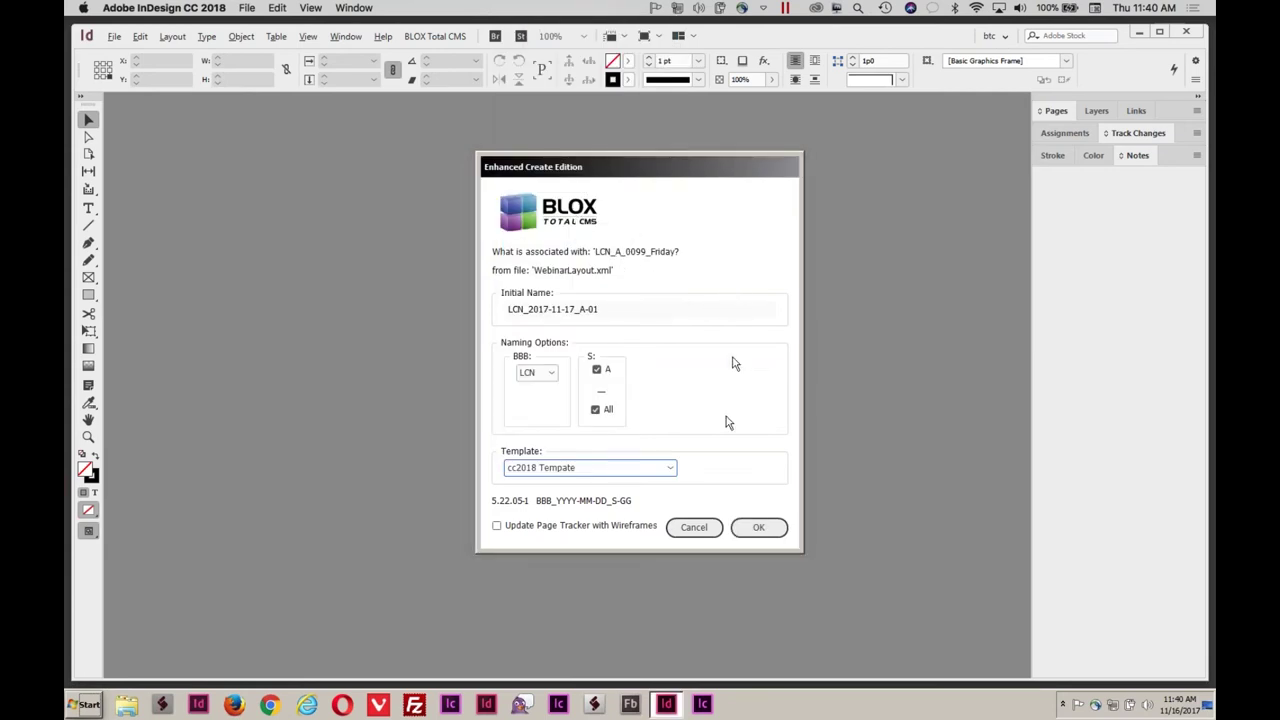
left_click(757, 530)
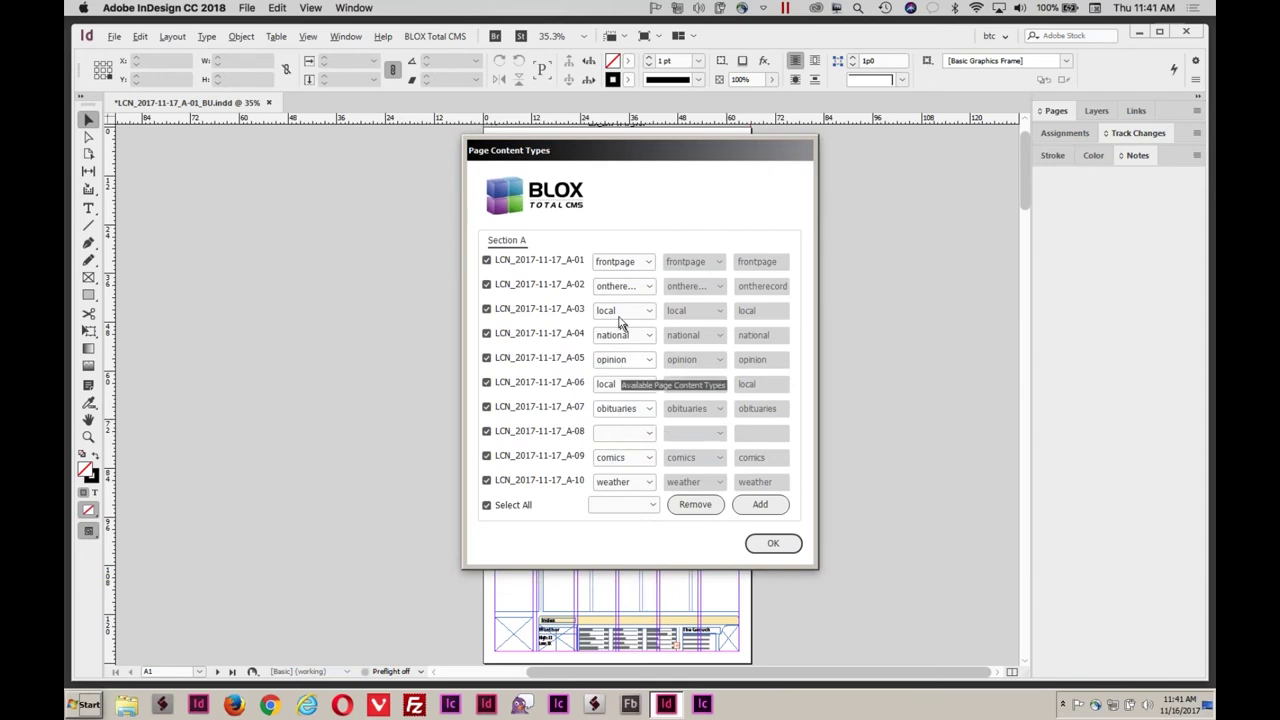
left_click(771, 543)
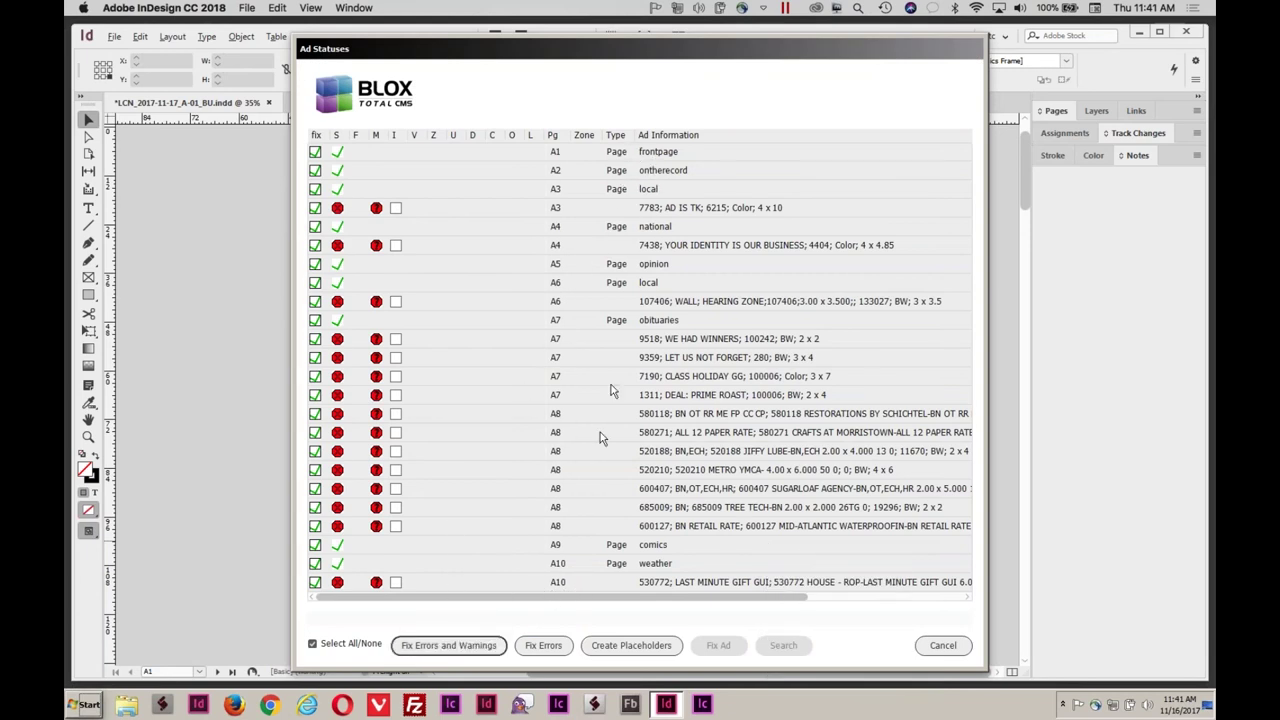
Fix the errors and warnings for all listed ads and pages in the ad status list.
left_click(458, 647)
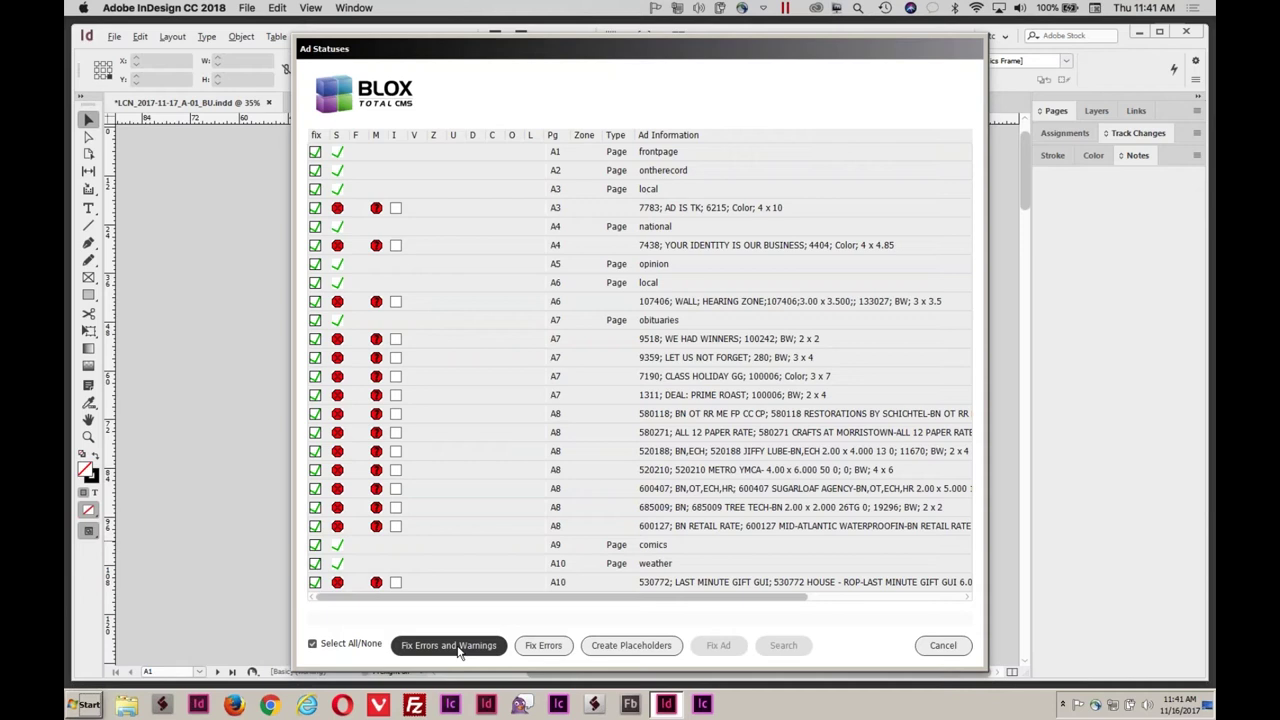
left_click(458, 646)
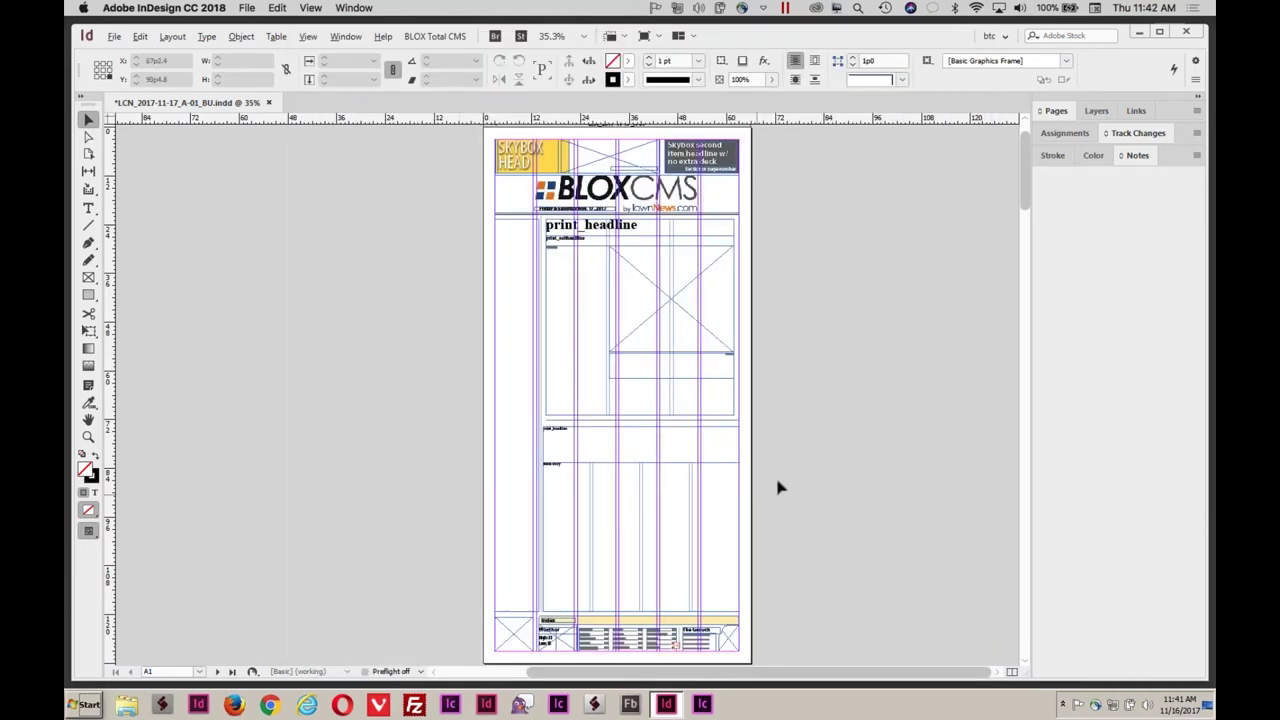
Examine the ad placement and content templates on the edition's pages from the front page through Obituaries.
scroll(790, 478, "down", 1)
scroll(796, 472, "down", 6)
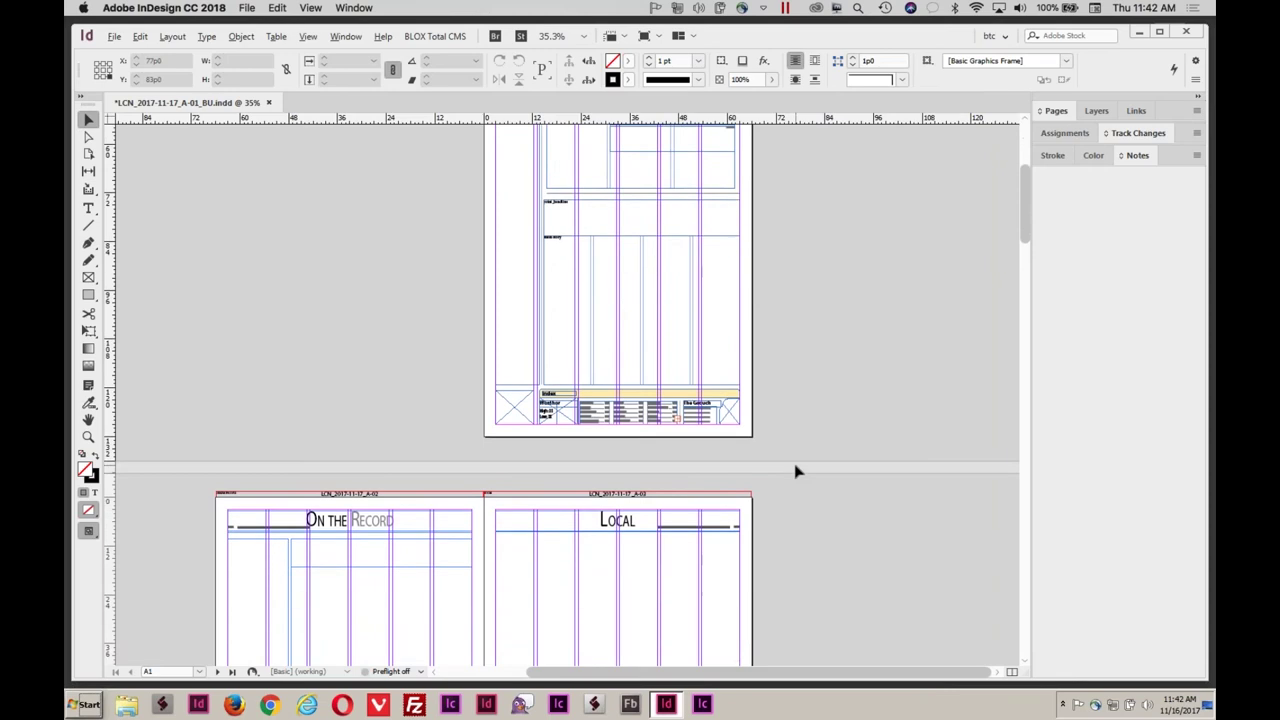
scroll(796, 472, "down", 4)
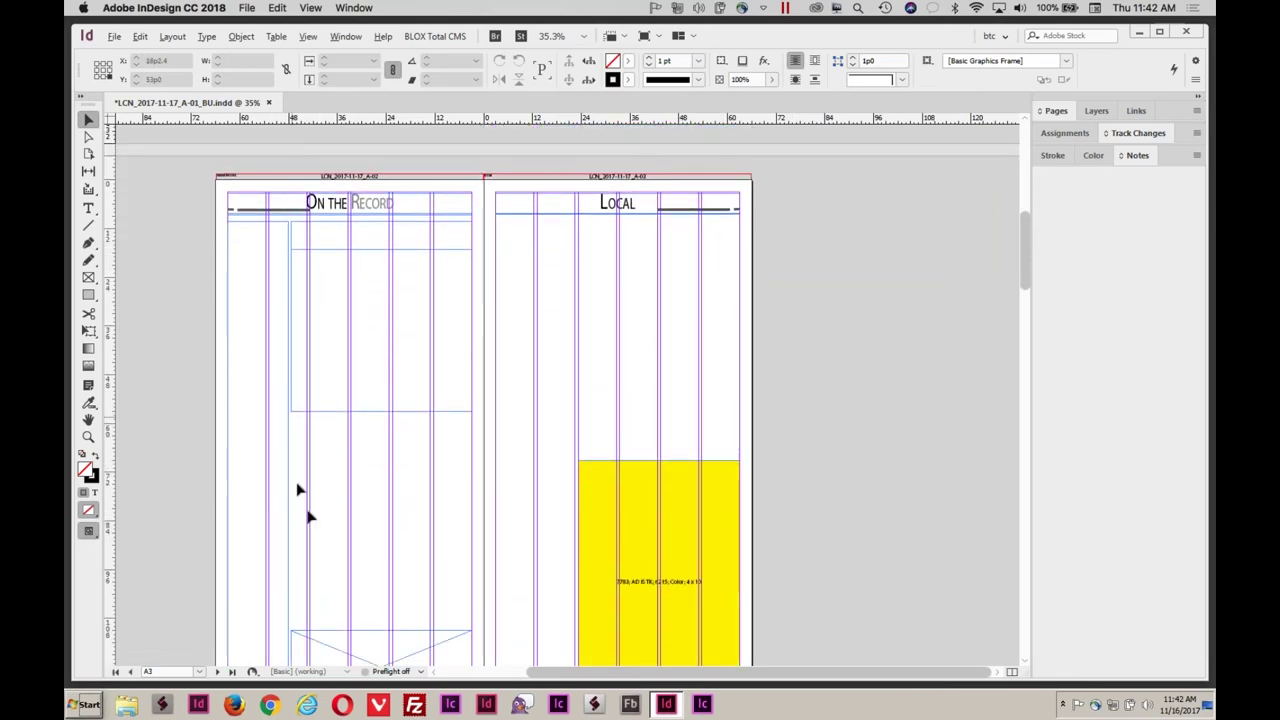
scroll(838, 526, "down", 9)
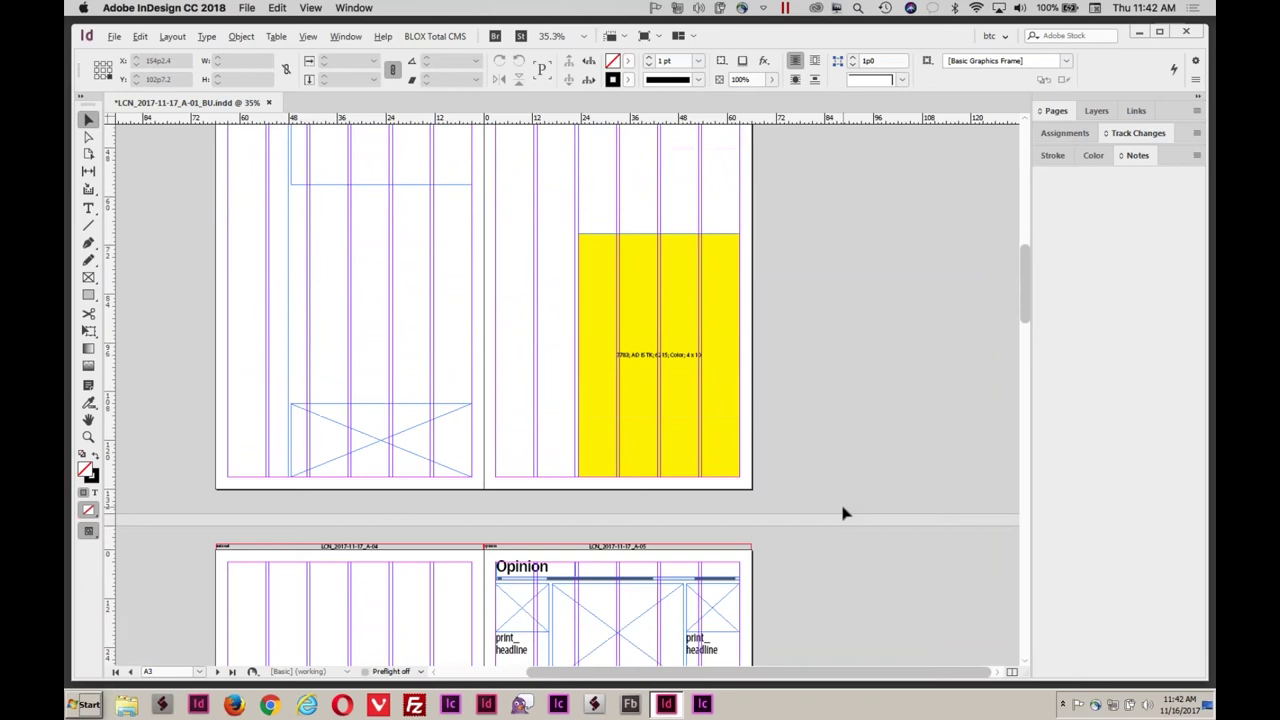
scroll(843, 514, "down", 5)
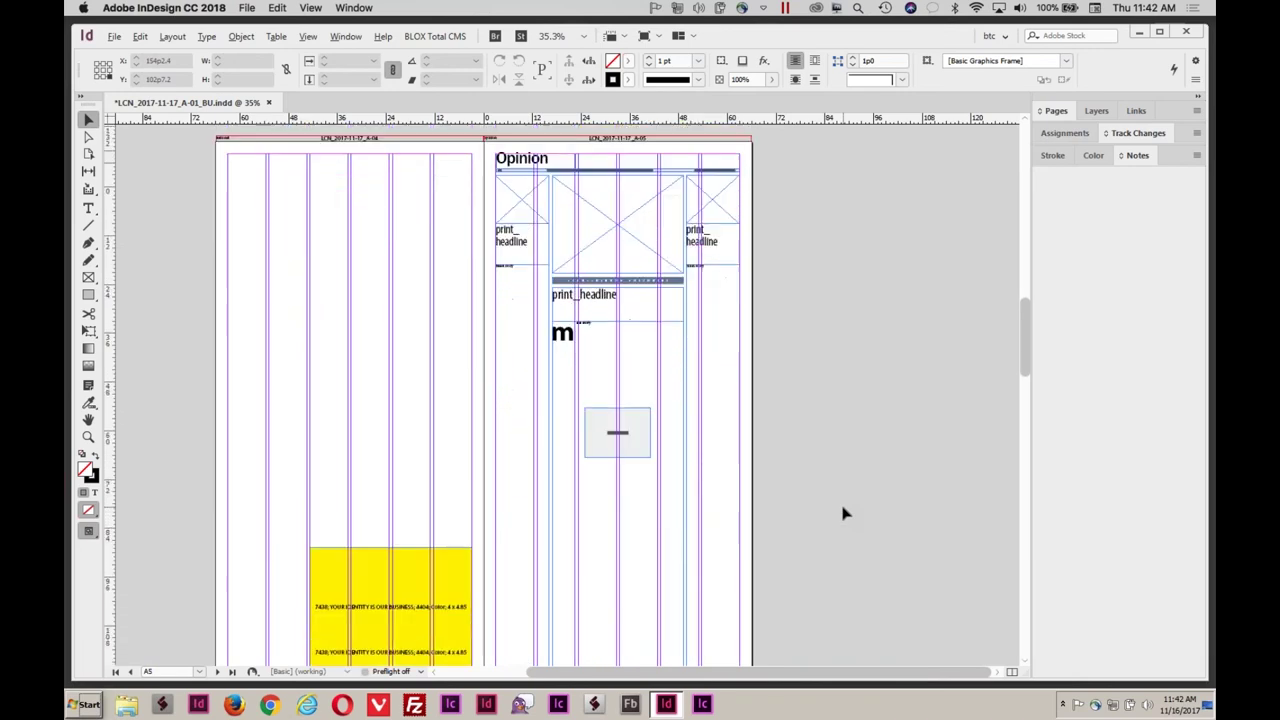
scroll(843, 514, "down", 7)
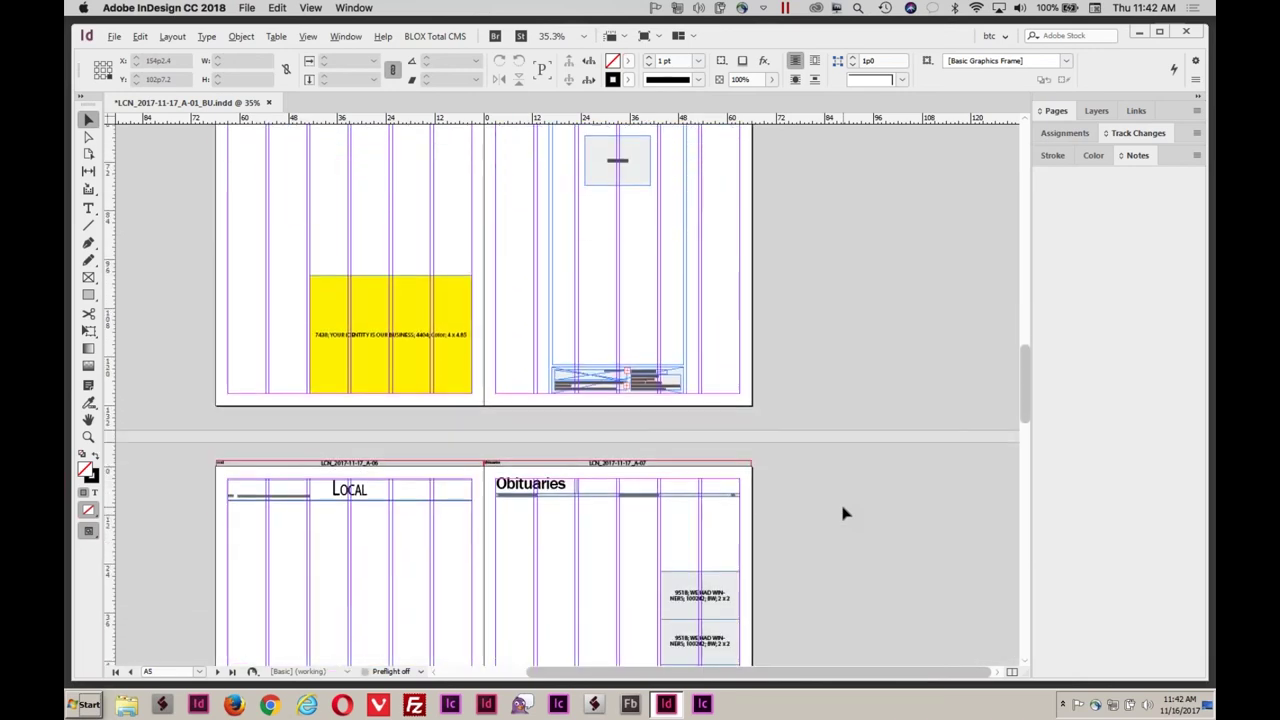
scroll(843, 514, "down", 5)
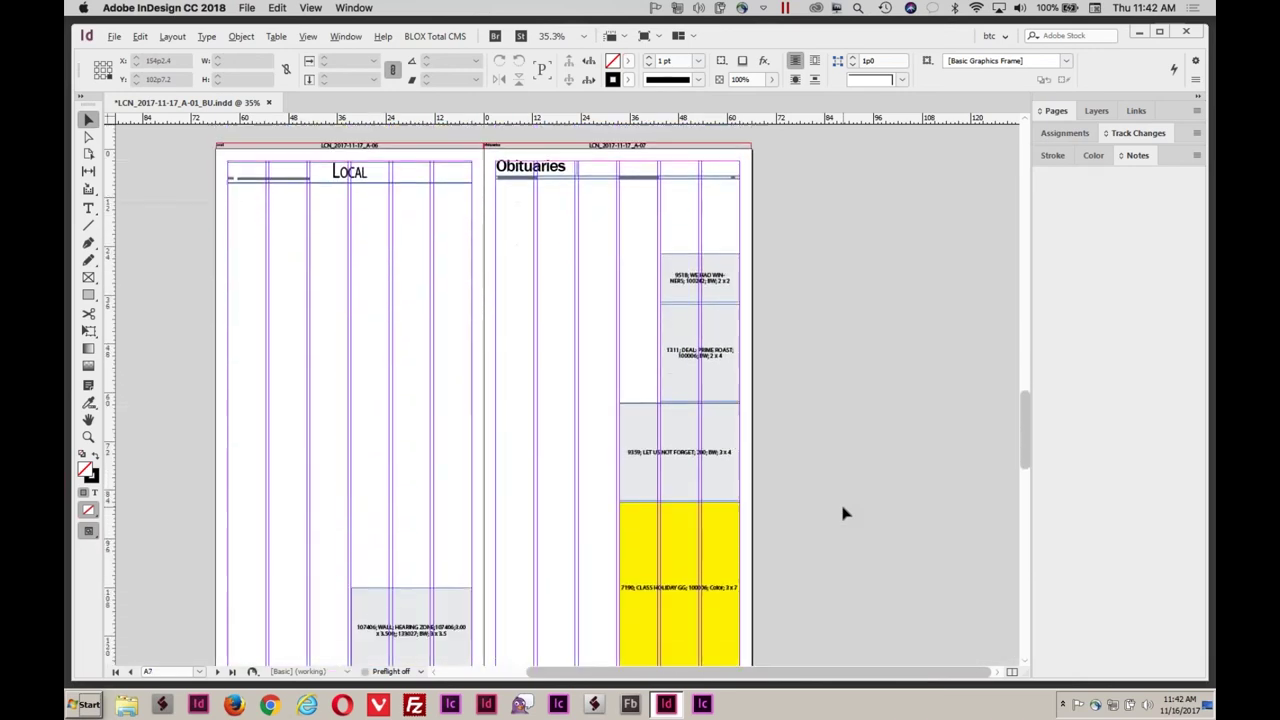
scroll(843, 514, "up", 1)
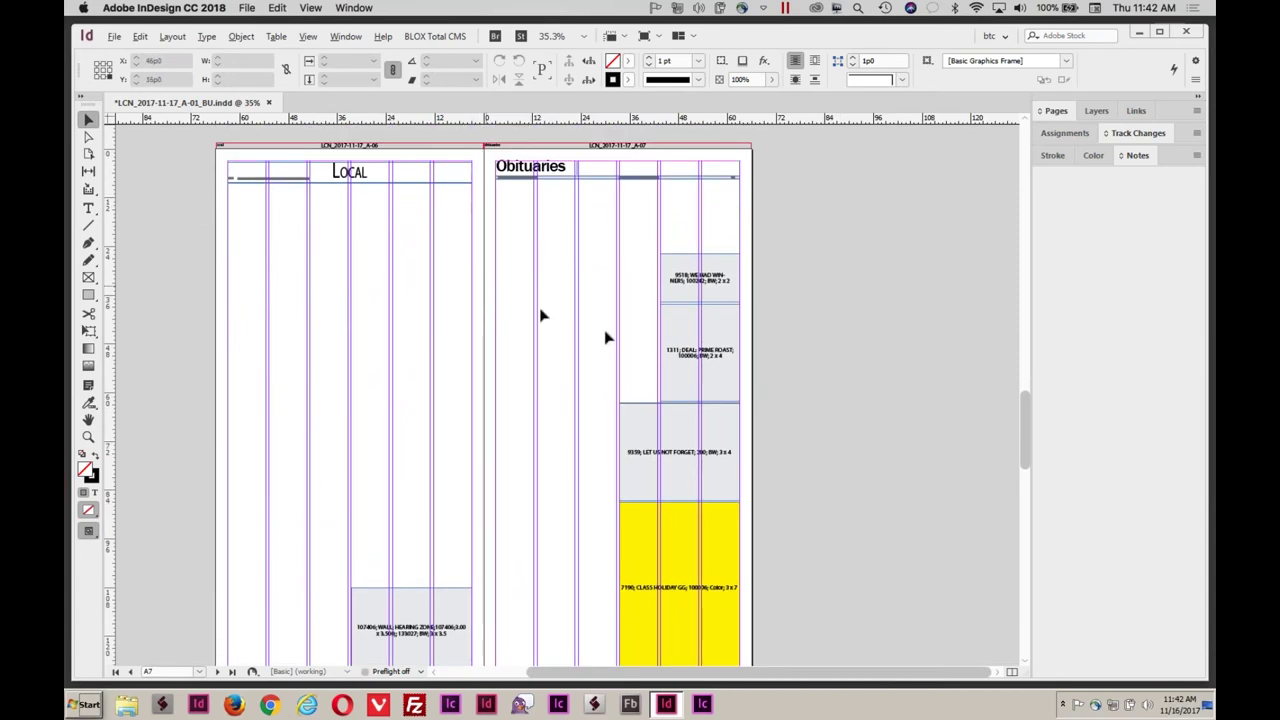
scroll(860, 336, "down", 5)
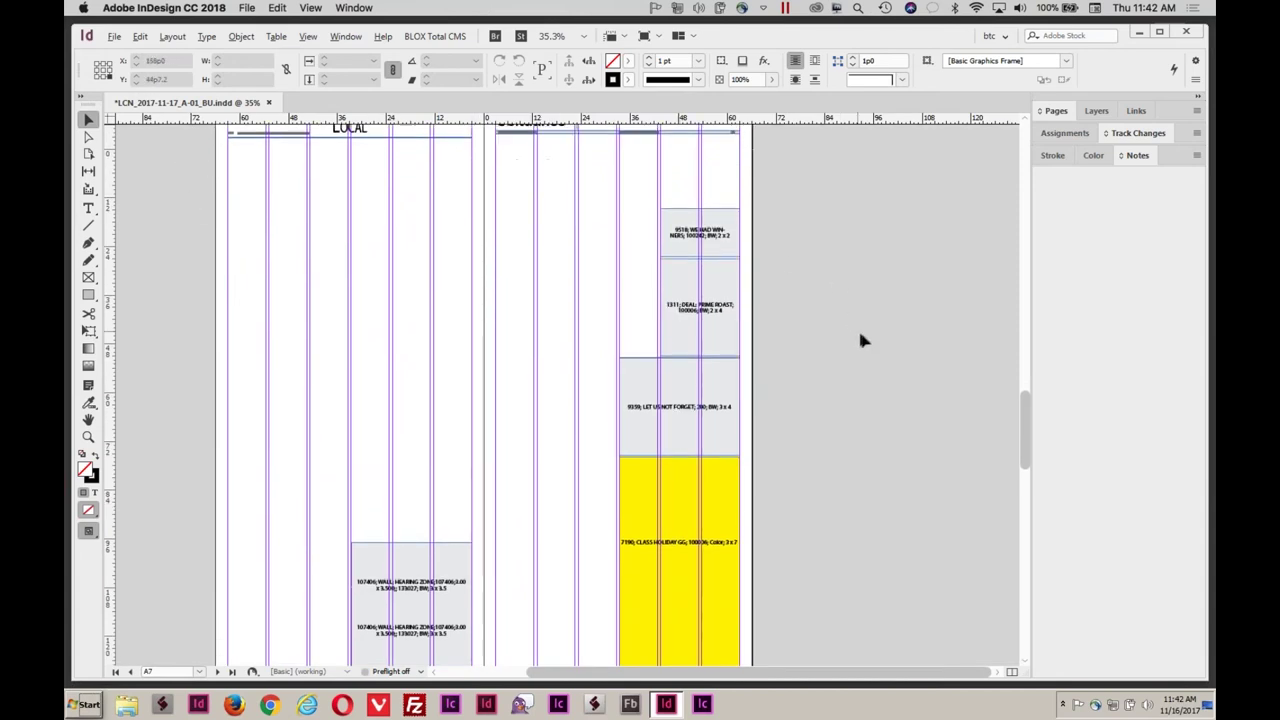
Examine the ads and placeholder frames on the remaining edition pages from Obituaries through Weather.
scroll(864, 342, "down", 7)
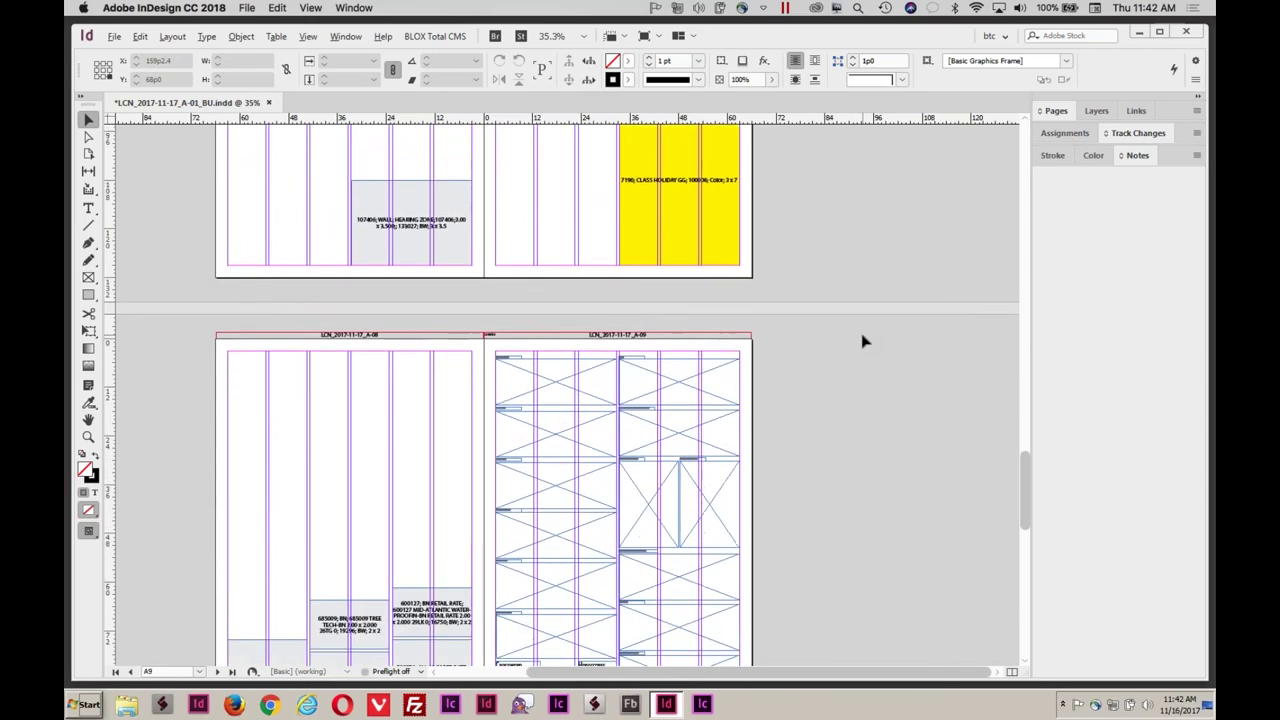
scroll(864, 342, "down", 1)
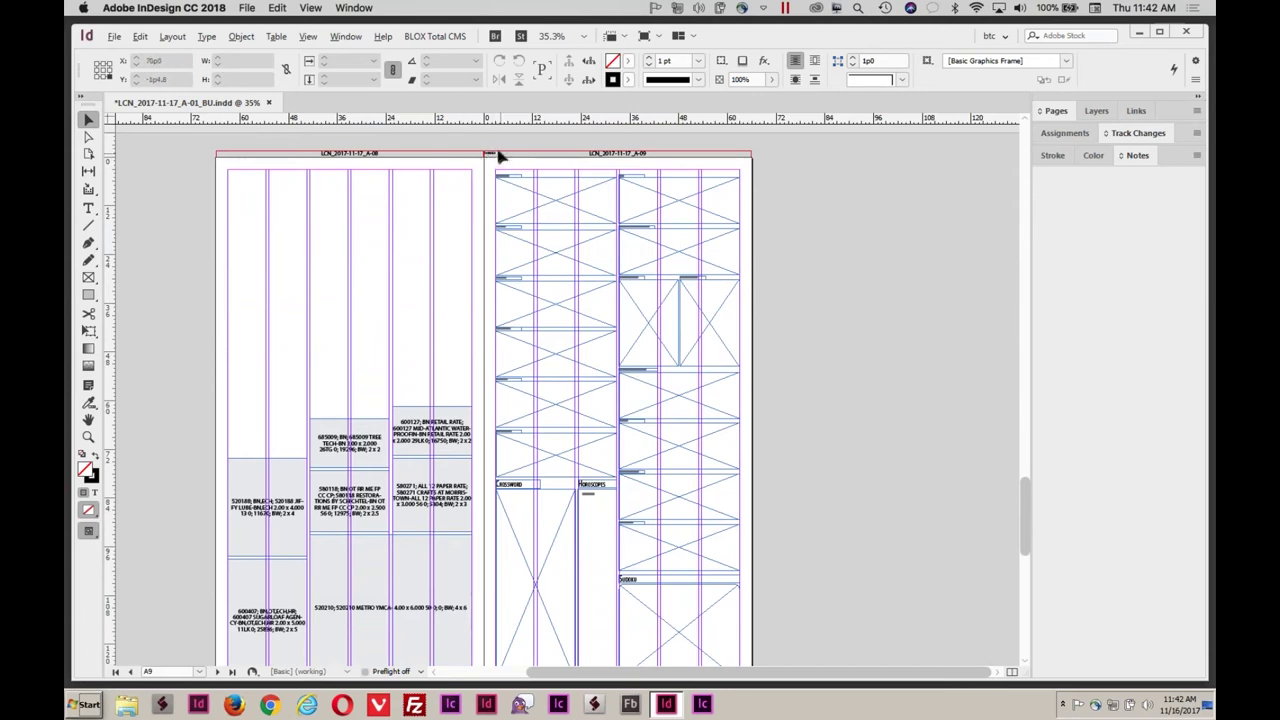
scroll(740, 430, "down", 5)
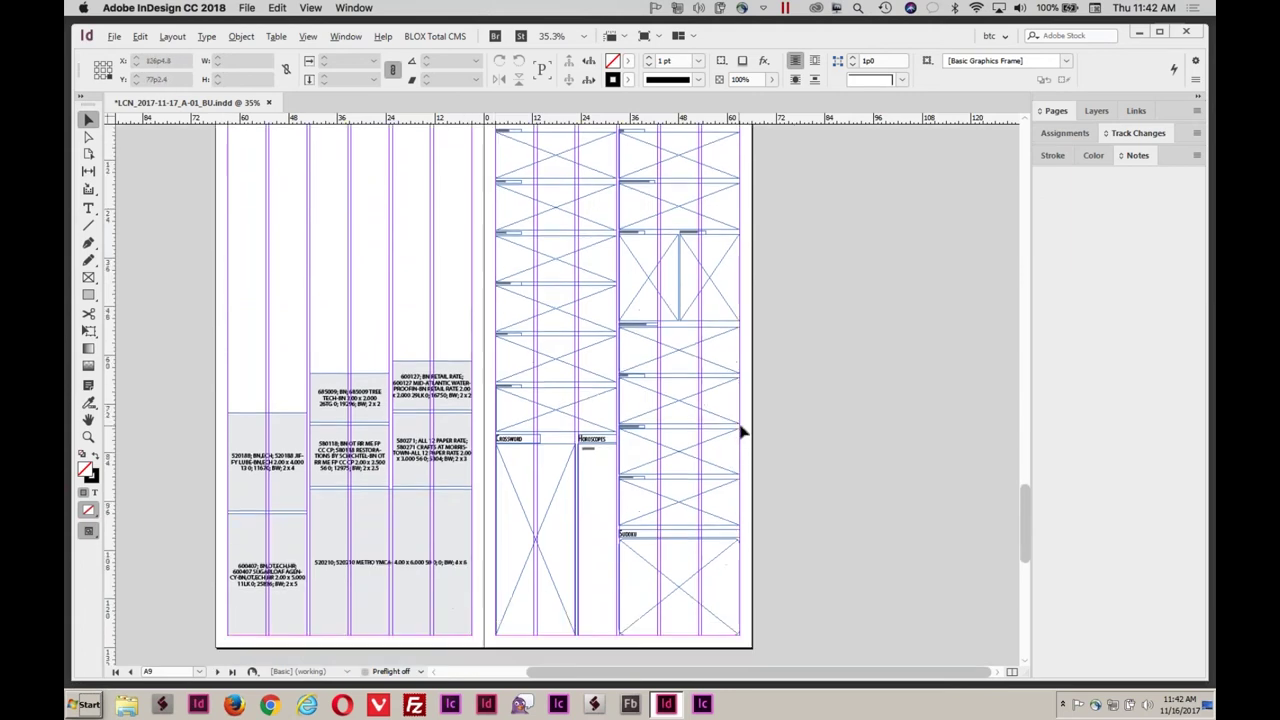
scroll(740, 432, "down", 9)
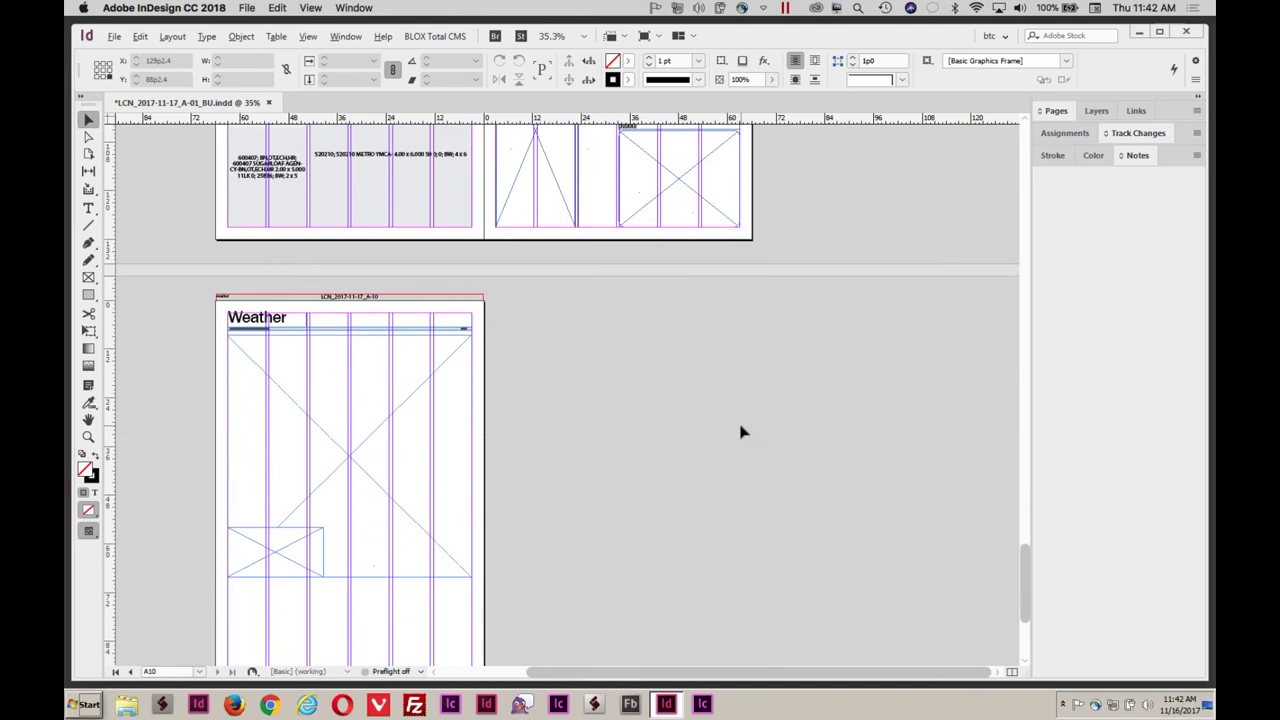
scroll(740, 432, "up", 15)
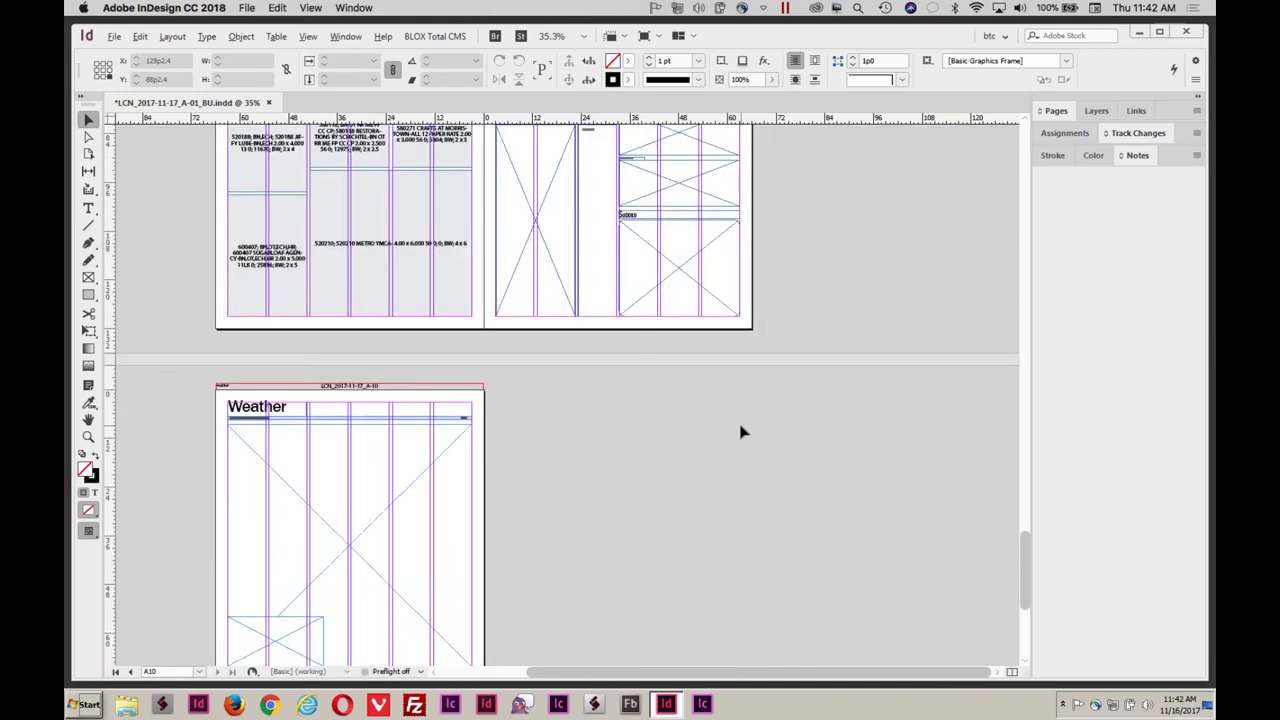
scroll(740, 432, "up", 15)
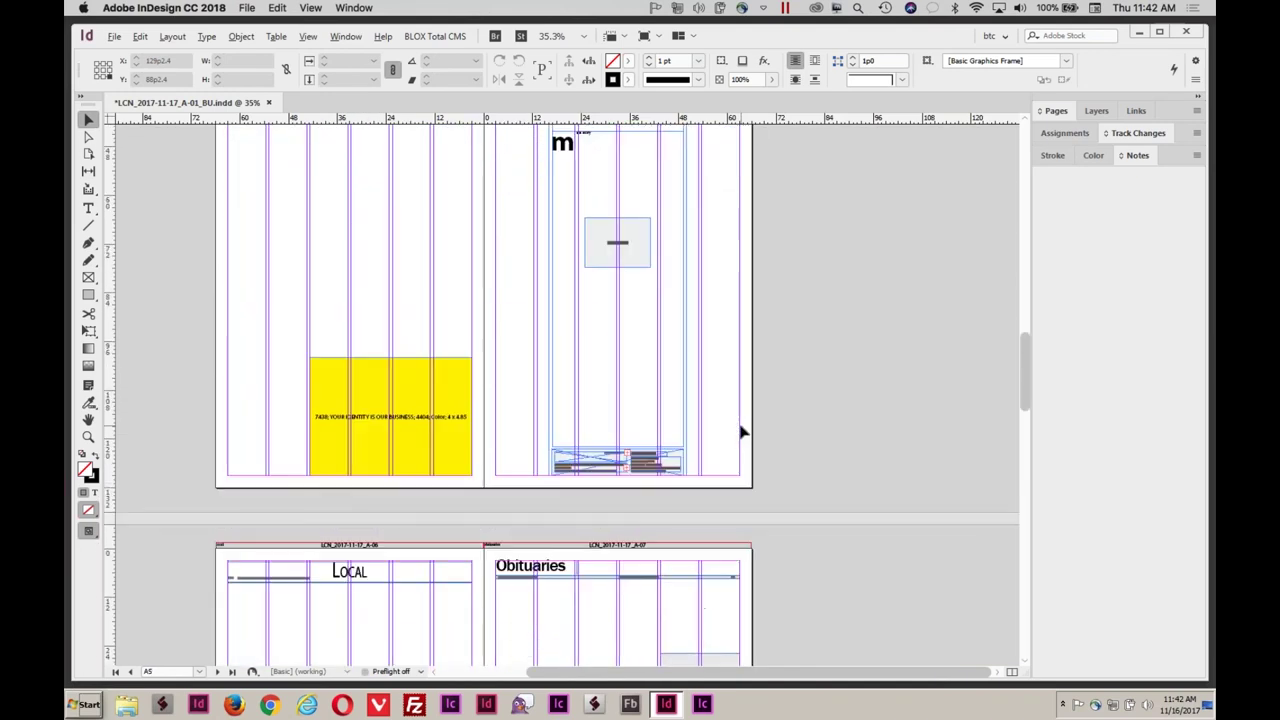
Create the individual page documents LCN_2017-11-17_A-01 through A-10 from the edition and acknowledge the creation report.
left_click(445, 38)
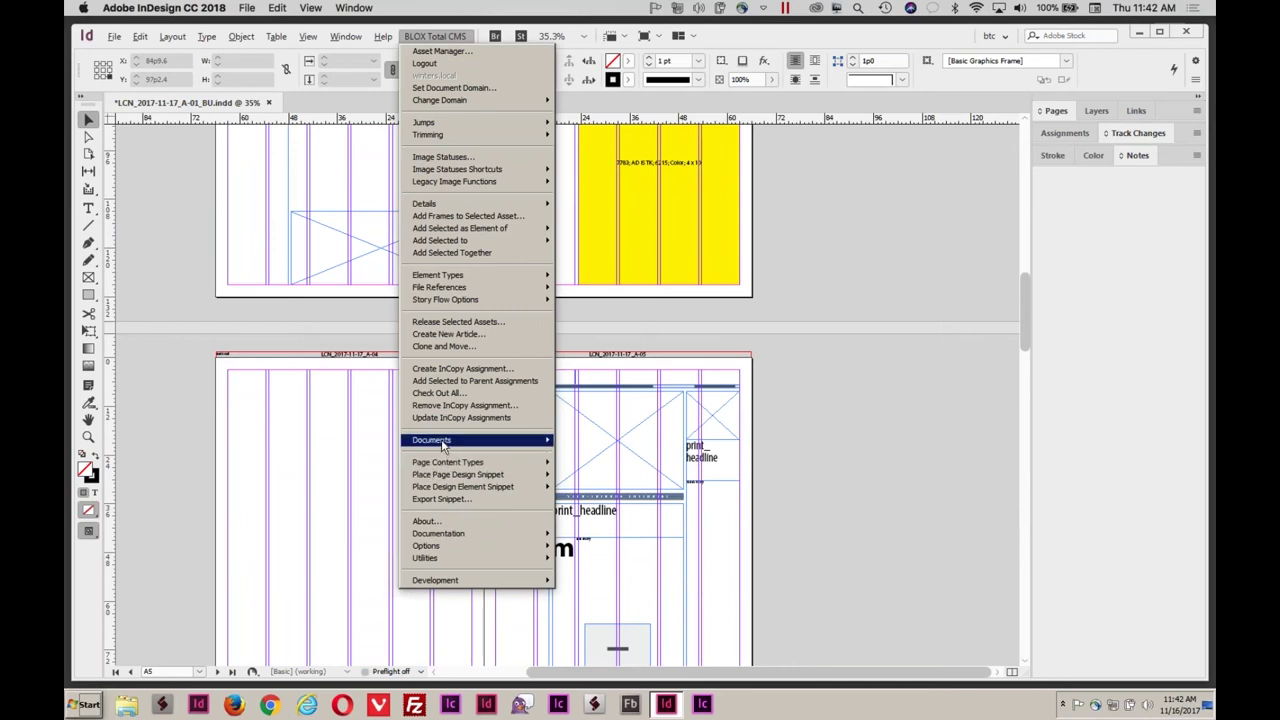
mouse_move(443, 447)
mouse_move(615, 676)
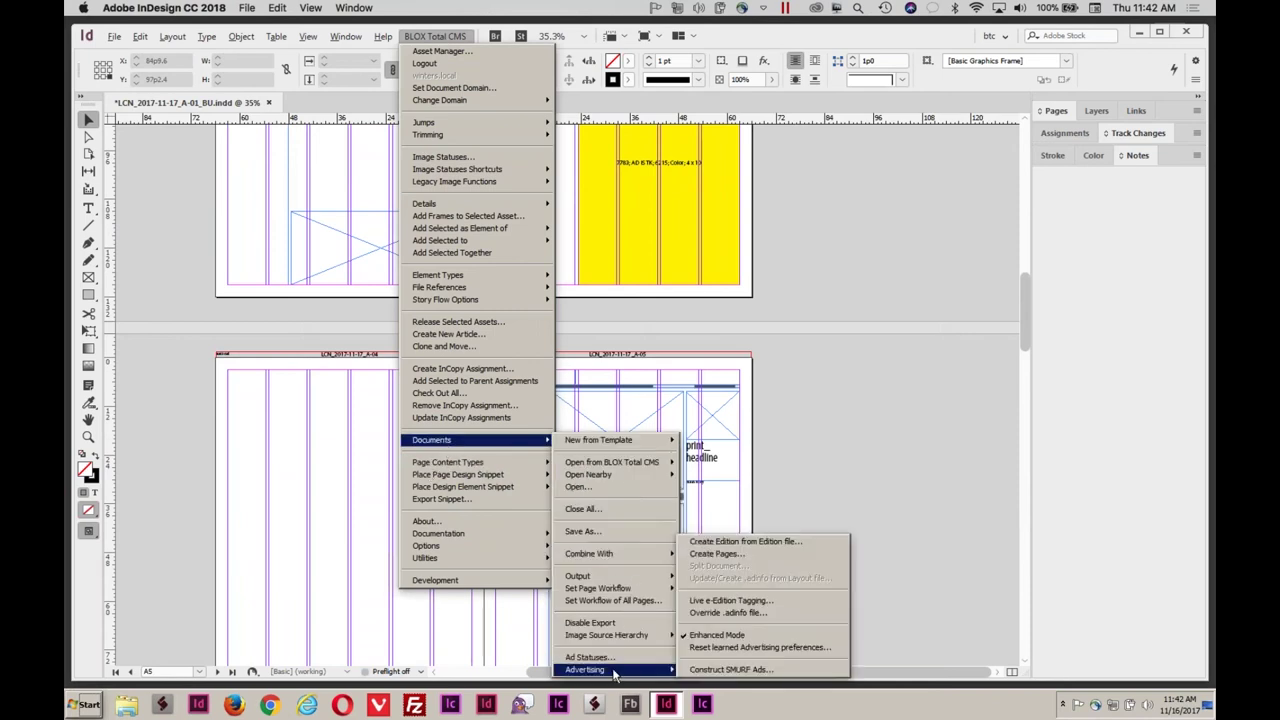
left_click(755, 556)
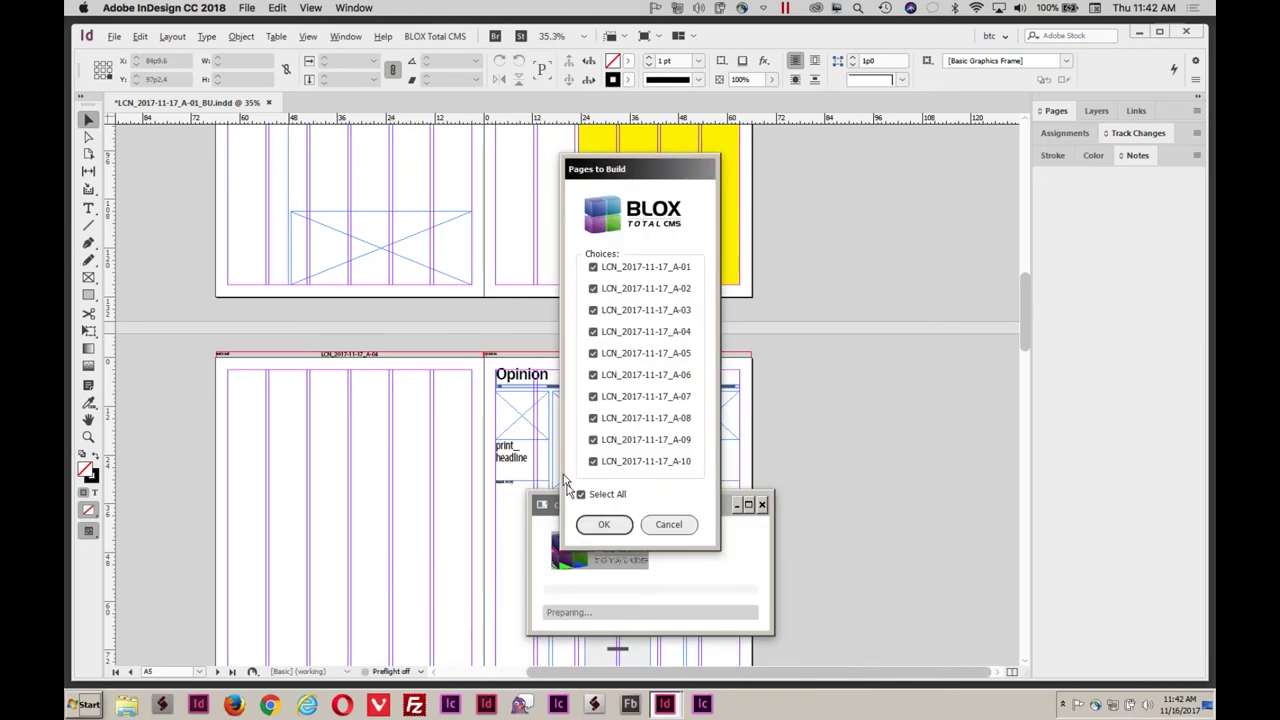
left_click(610, 526)
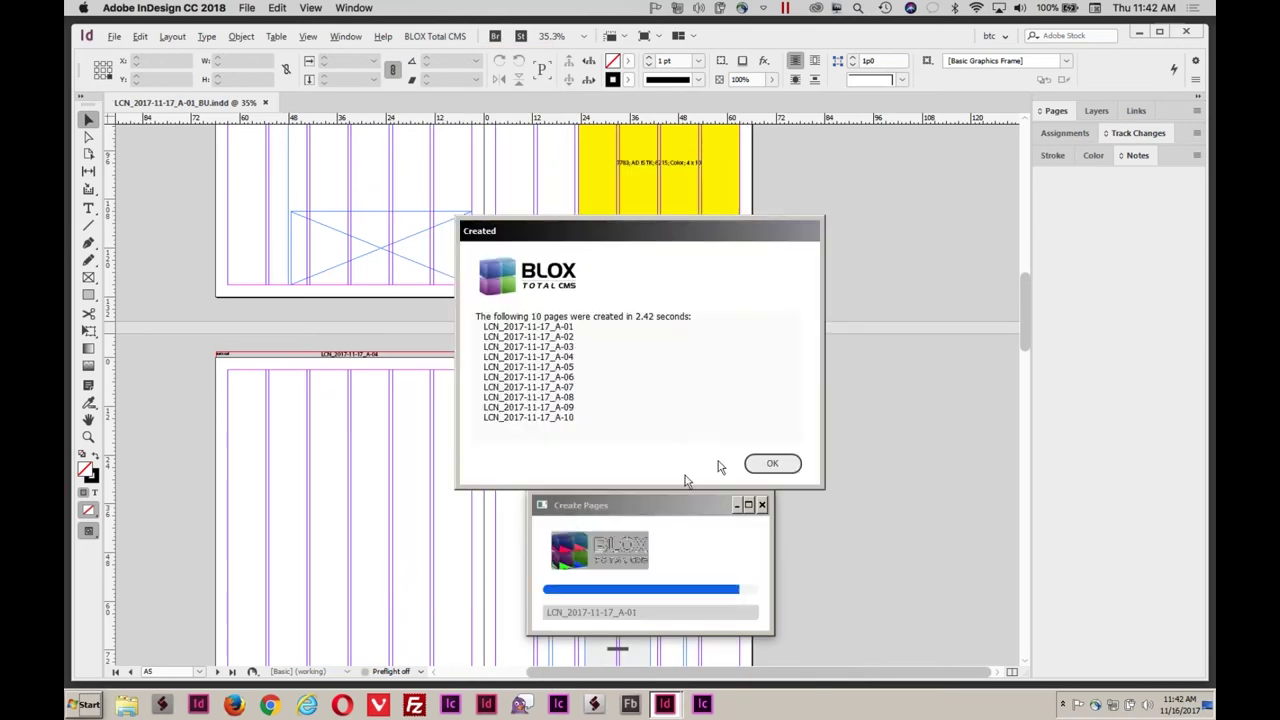
left_click(776, 466)
left_click(780, 466)
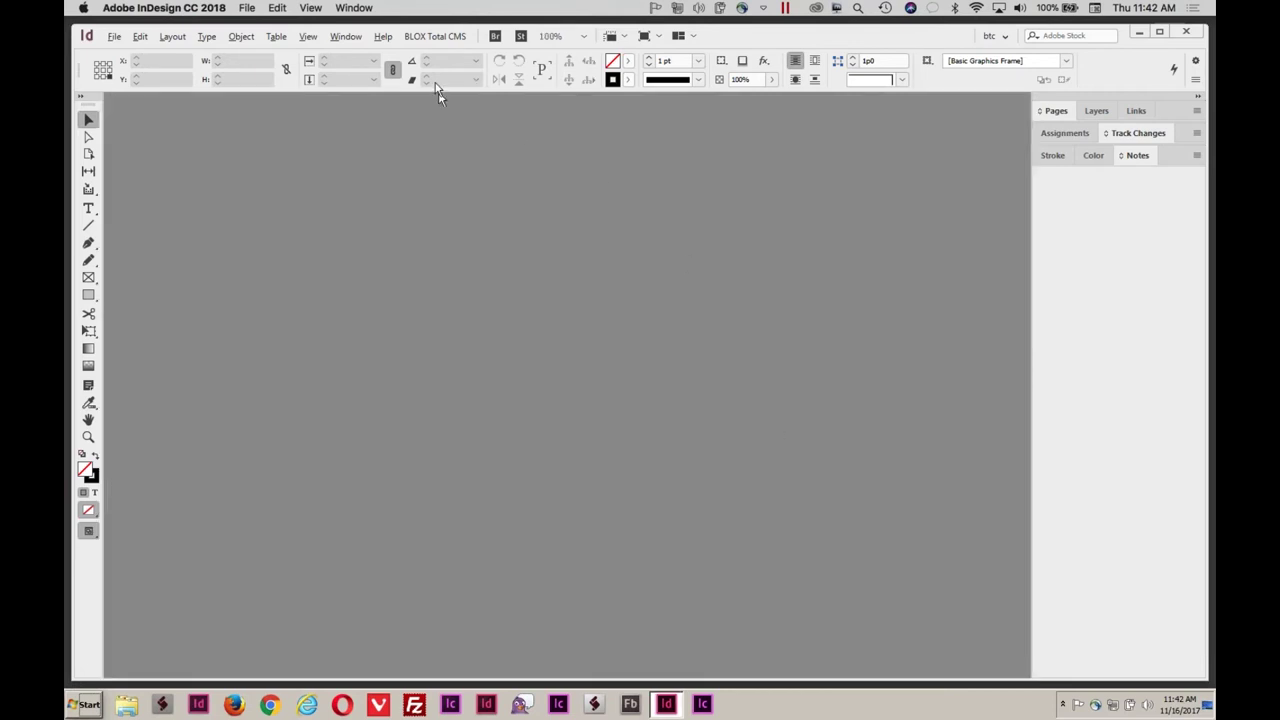
Open page 1 of the LCN edition for the 17th, section A, from BLOX Total CMS, declining to update Page Tracker again.
left_click(430, 37)
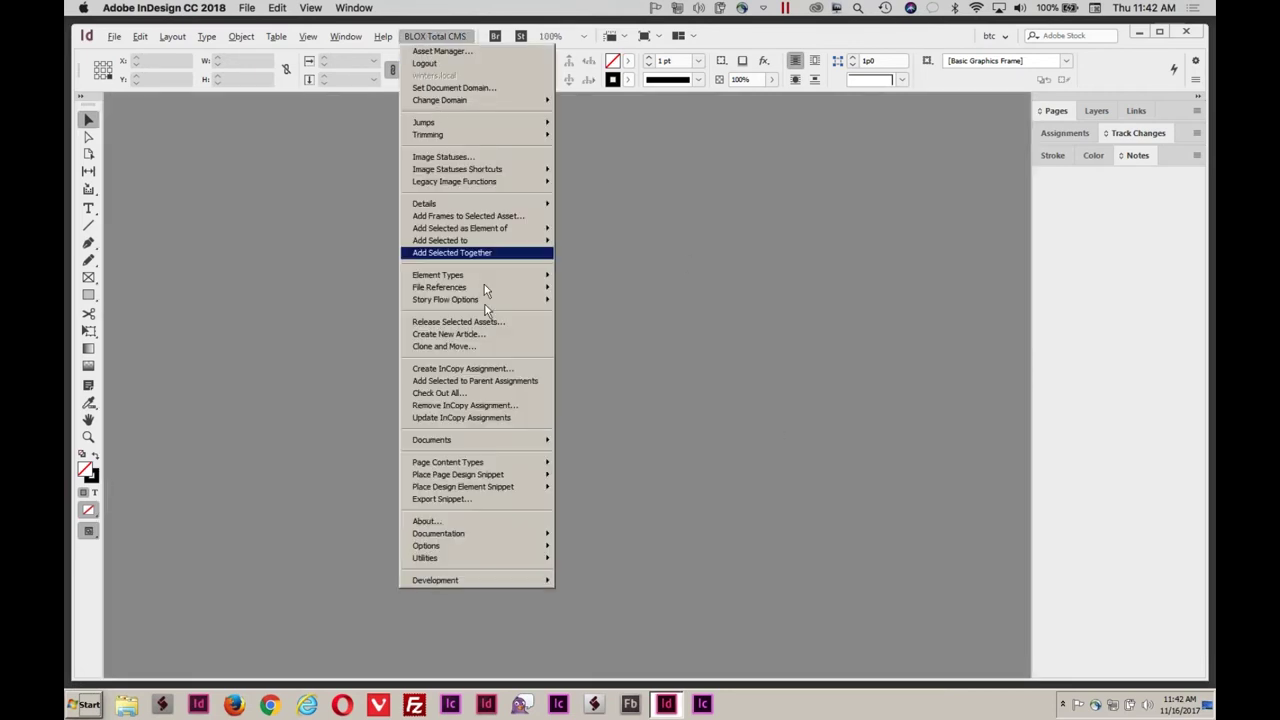
mouse_move(546, 443)
mouse_move(620, 466)
mouse_move(708, 476)
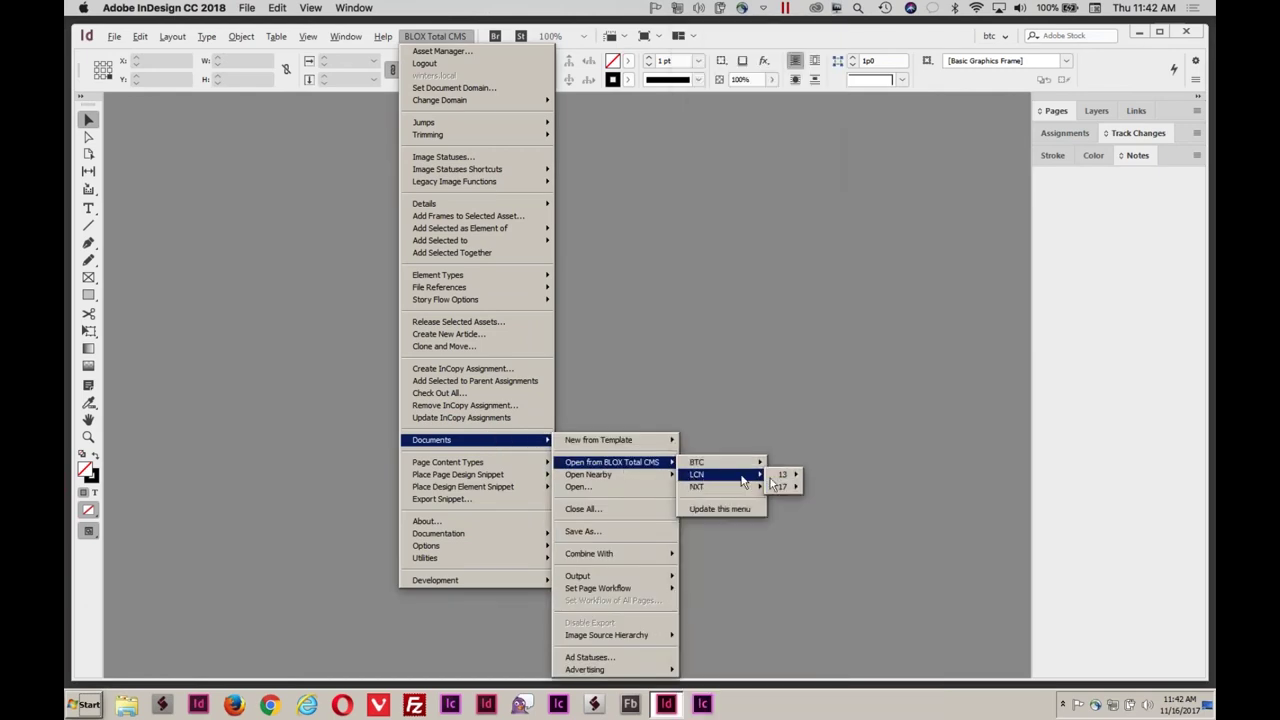
mouse_move(785, 486)
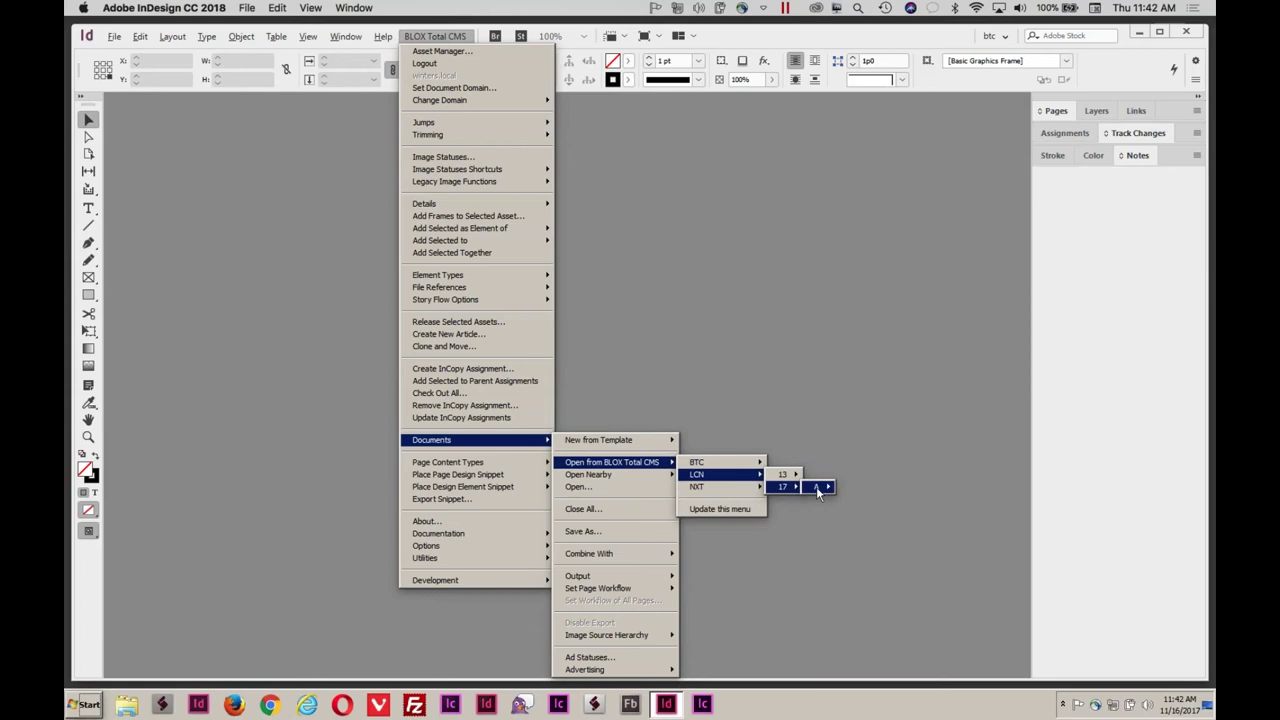
left_click(882, 491)
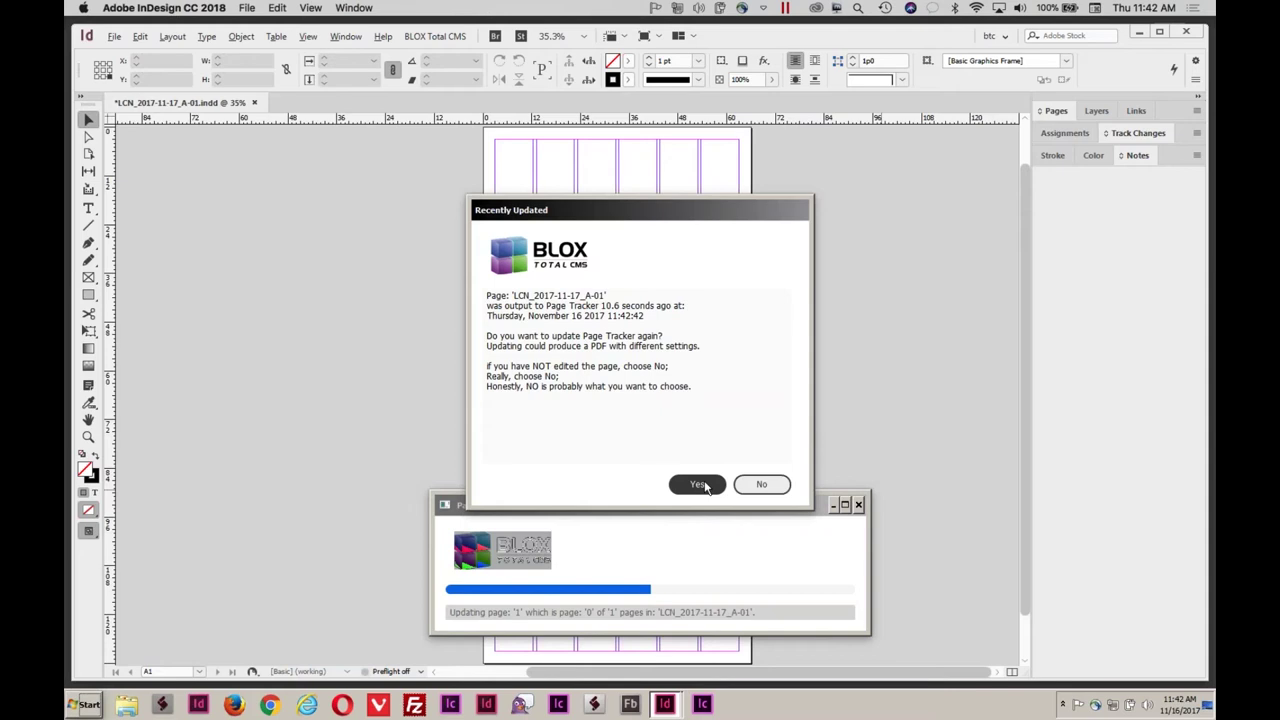
left_click(762, 485)
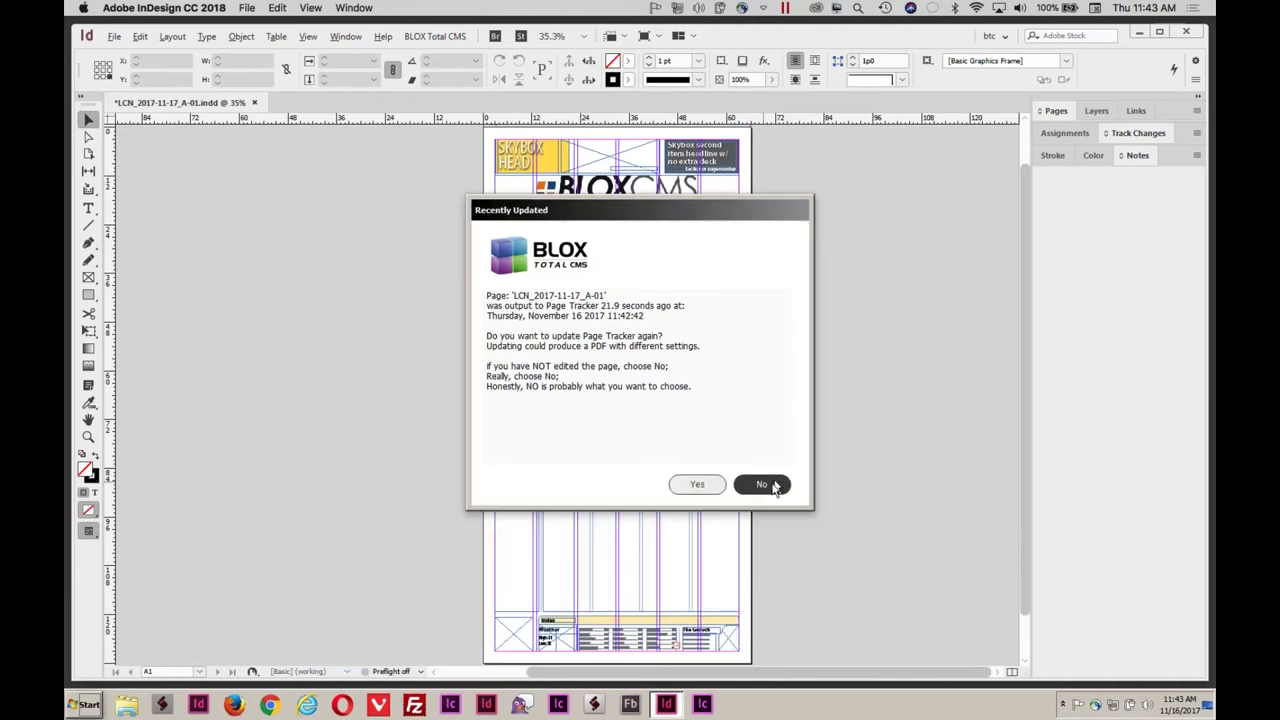
left_click(776, 486)
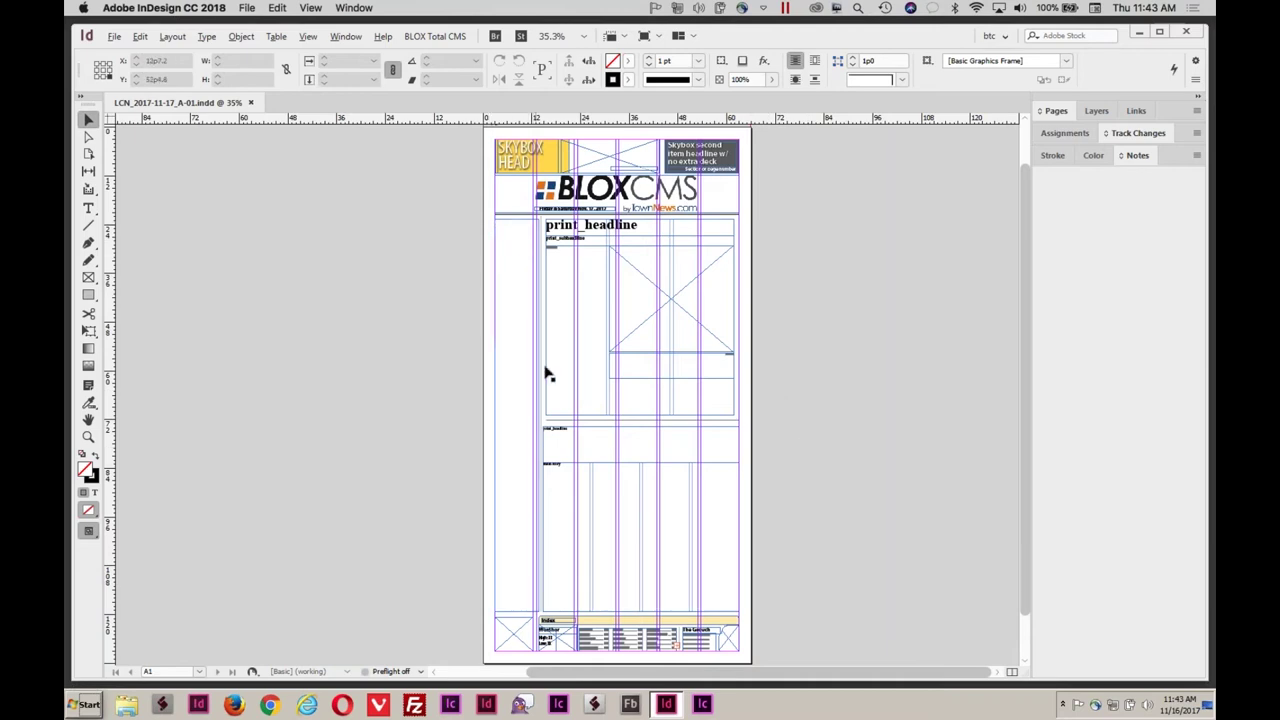
With the lower story's four-column text frame selected, rerun the Greece syndication search and import the AP-EU-Greece-Storms-The-Latest article.
left_click(566, 476)
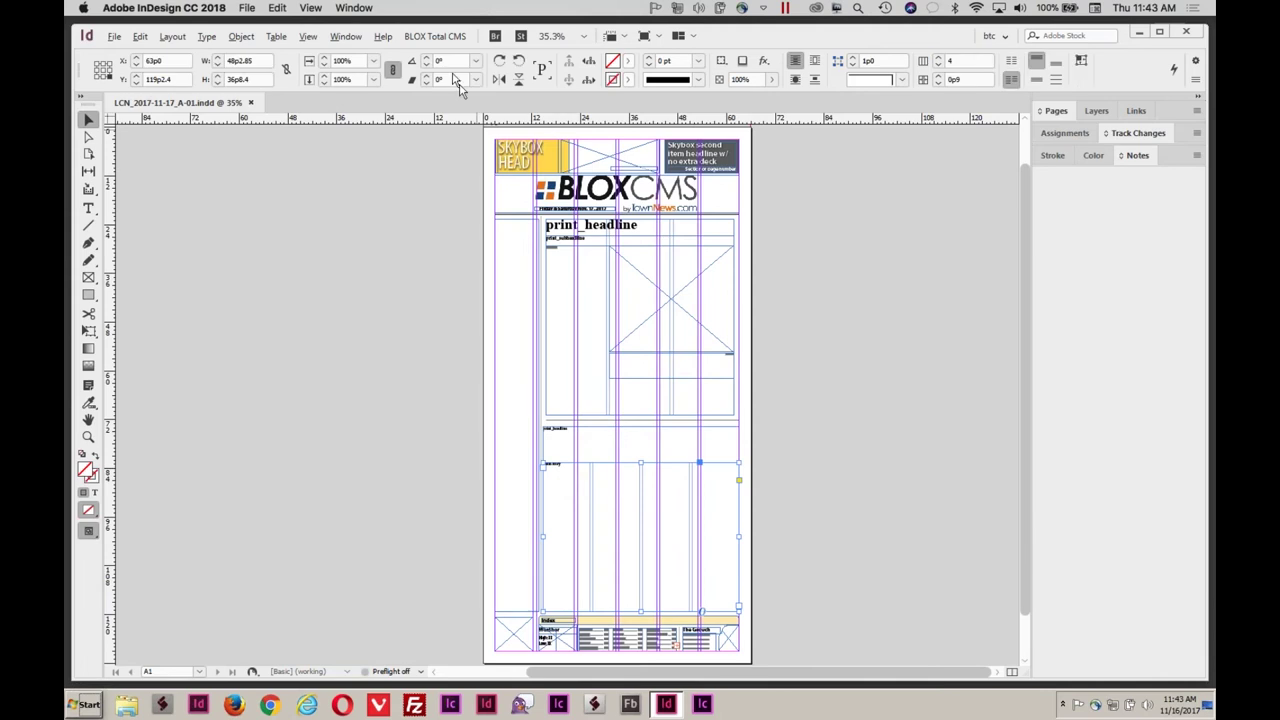
left_click(434, 37)
left_click(439, 53)
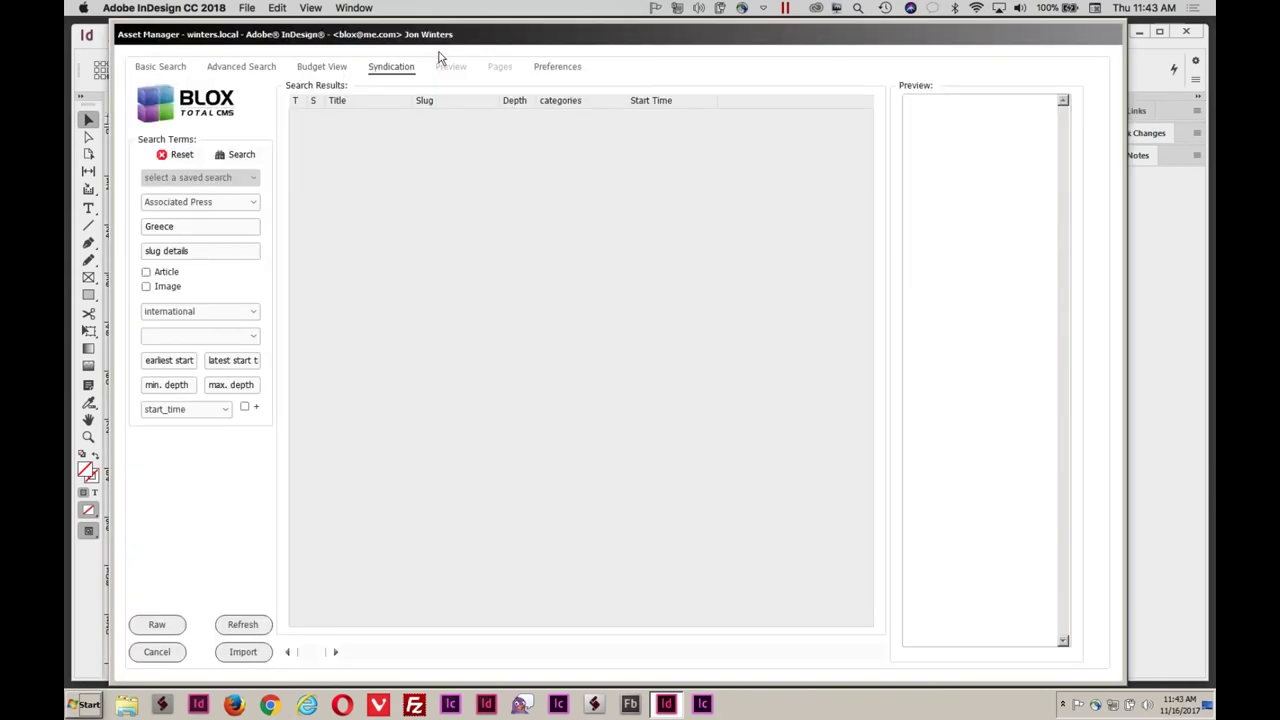
left_click(216, 156)
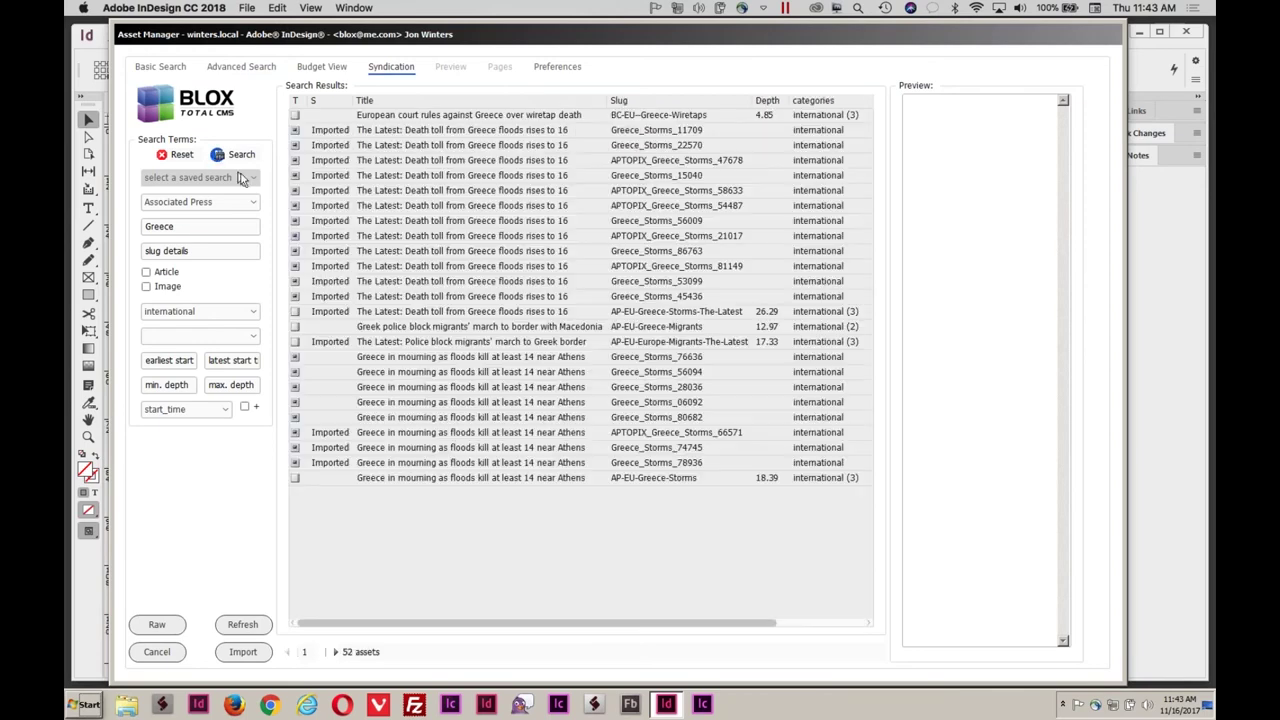
left_click(402, 314)
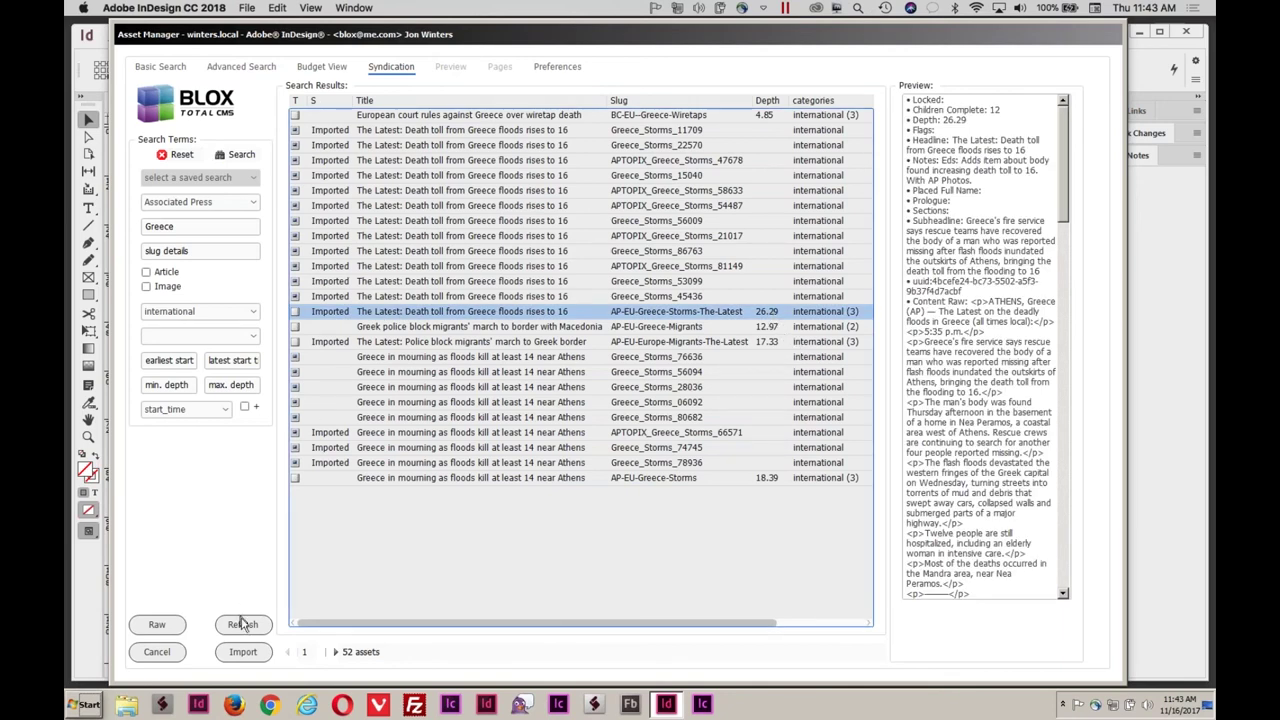
left_click(236, 656)
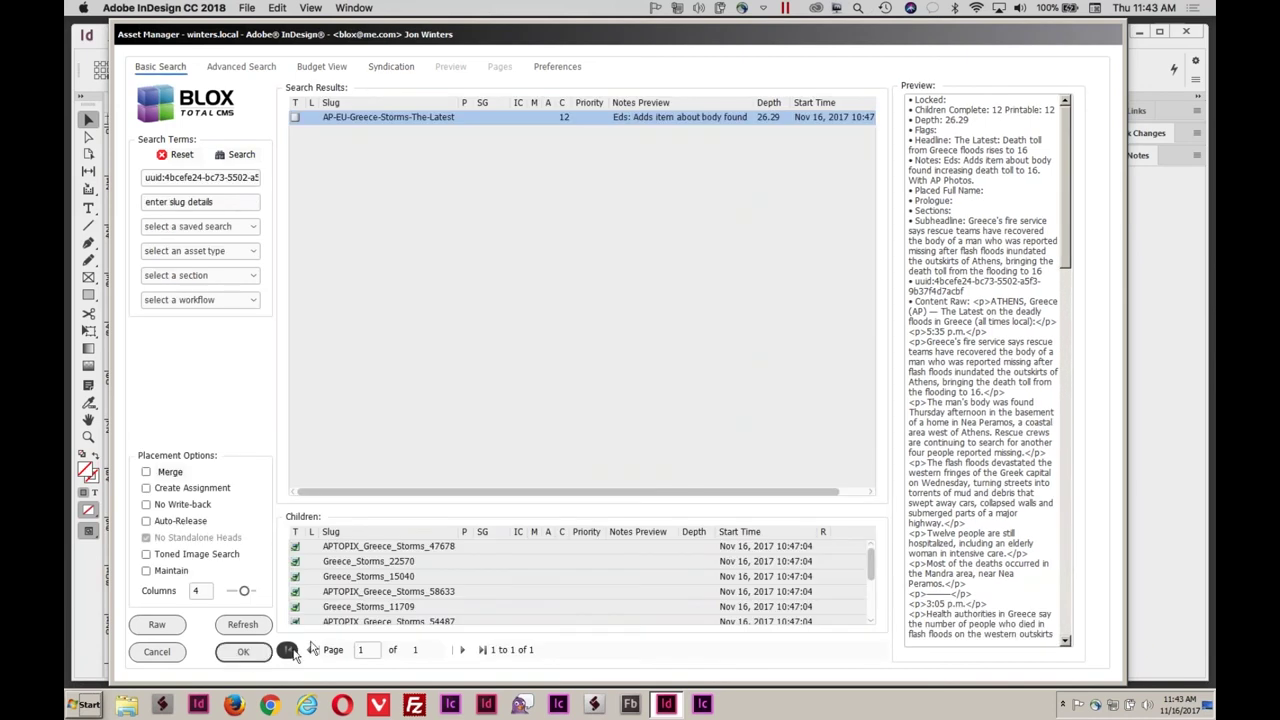
Preview the article's child photos APTOPIX_Greece_Storms_58633 and Greece_Storms_22570.
left_click(362, 592)
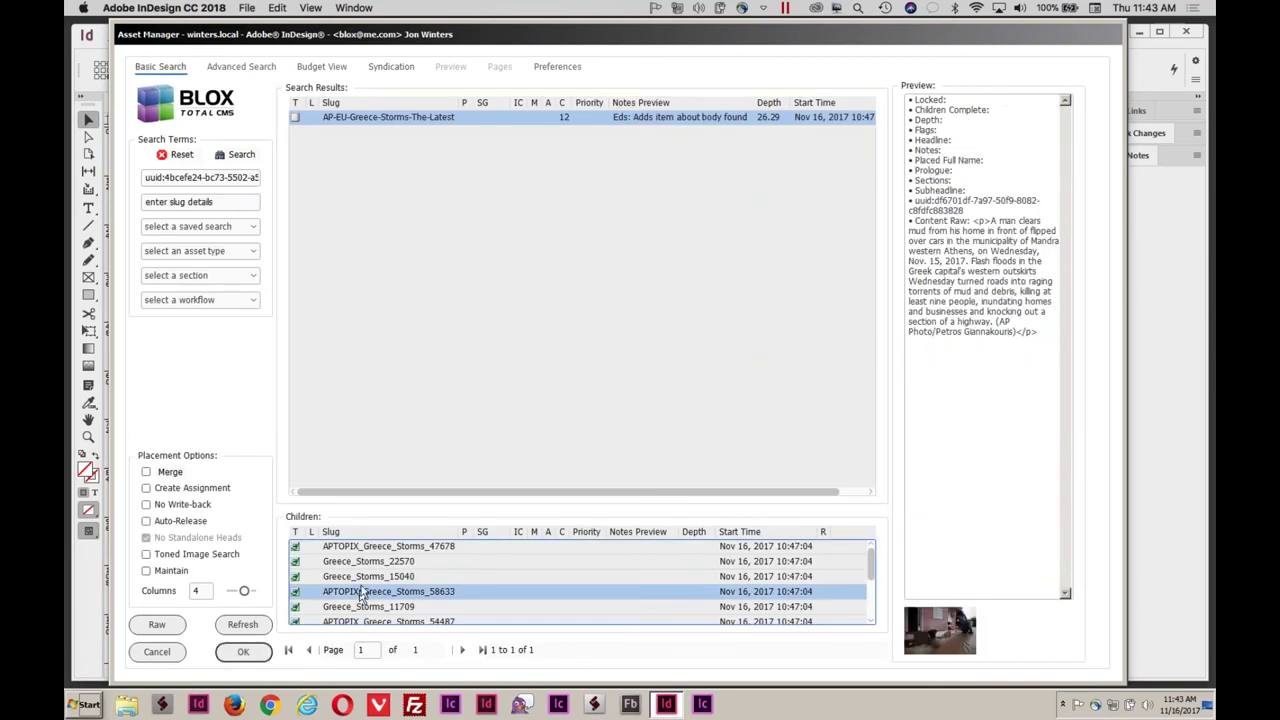
left_click(370, 565)
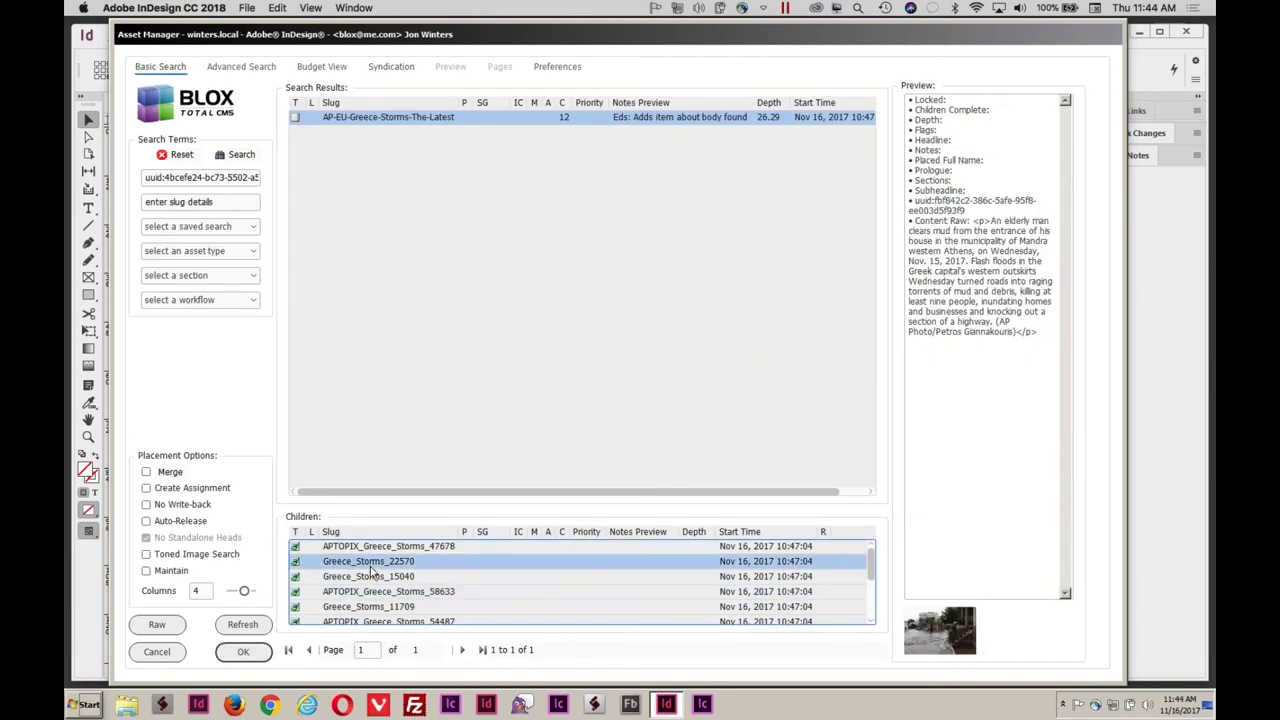
left_click(386, 186)
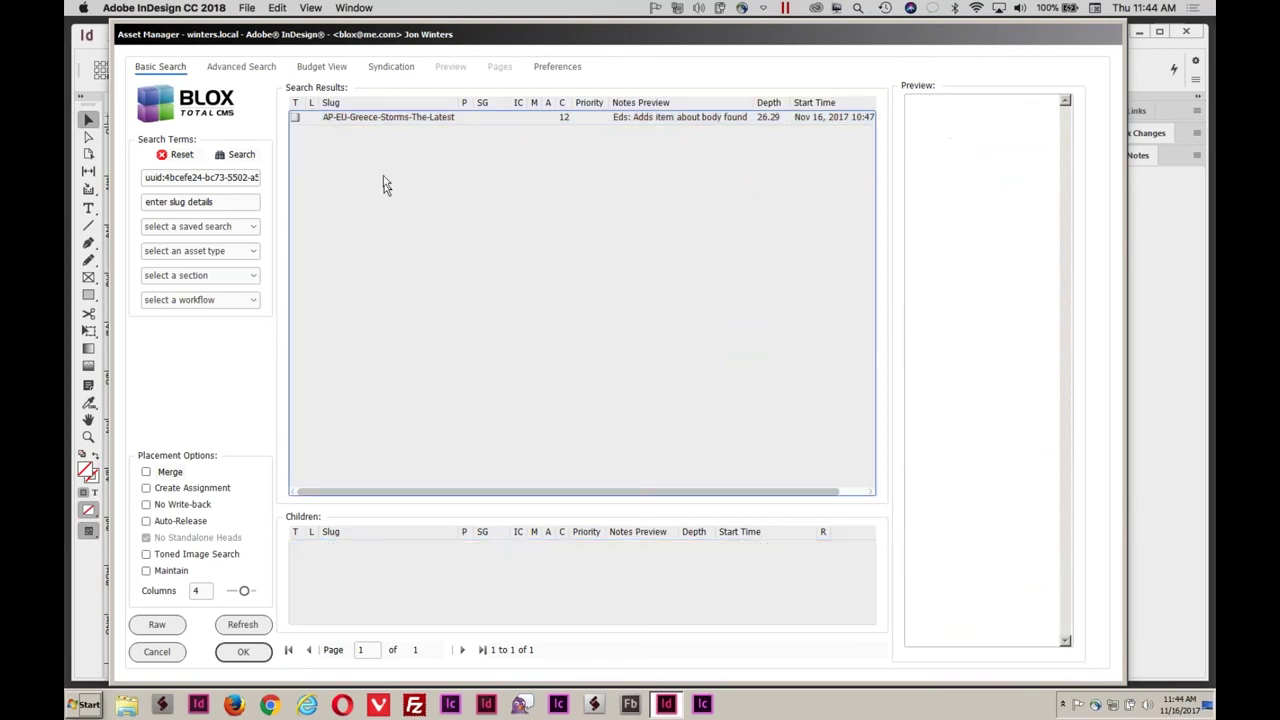
Place the AP-EU-Greece-Storms-The-Latest article with Maintain enabled, including only the child image APTOPIX_Greece_Storms_47678.
left_click(376, 118)
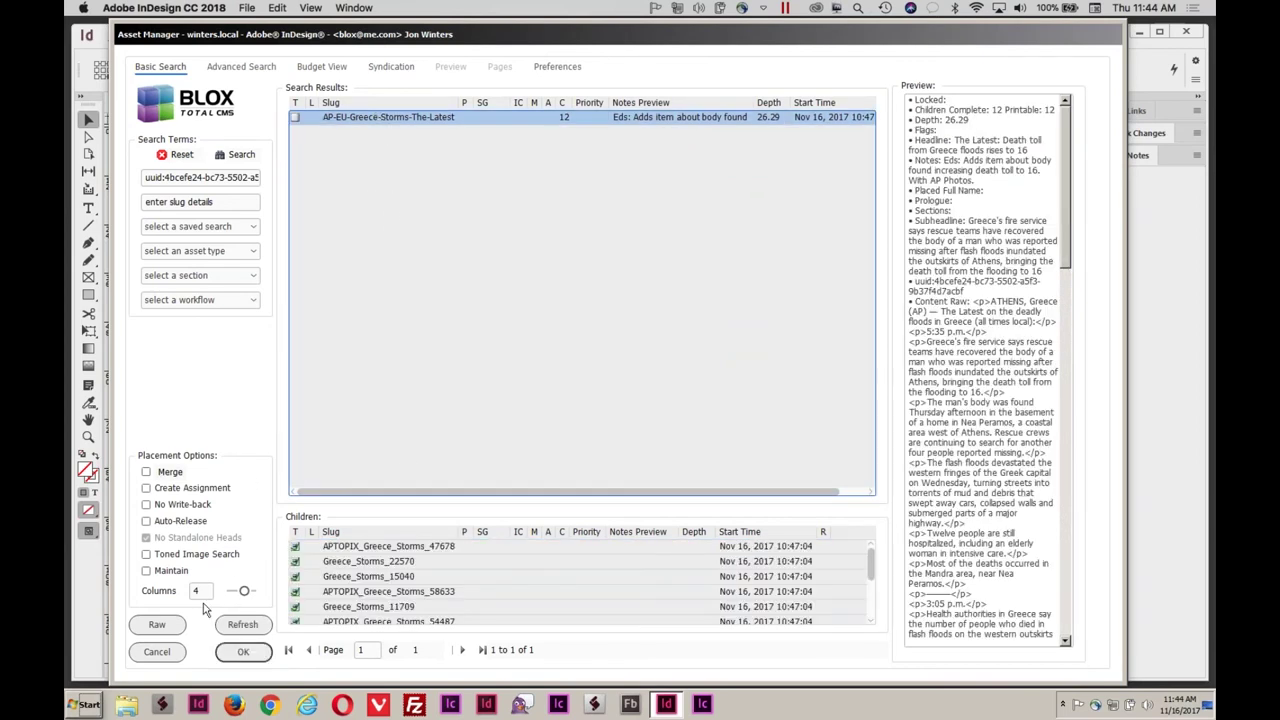
left_click(146, 571)
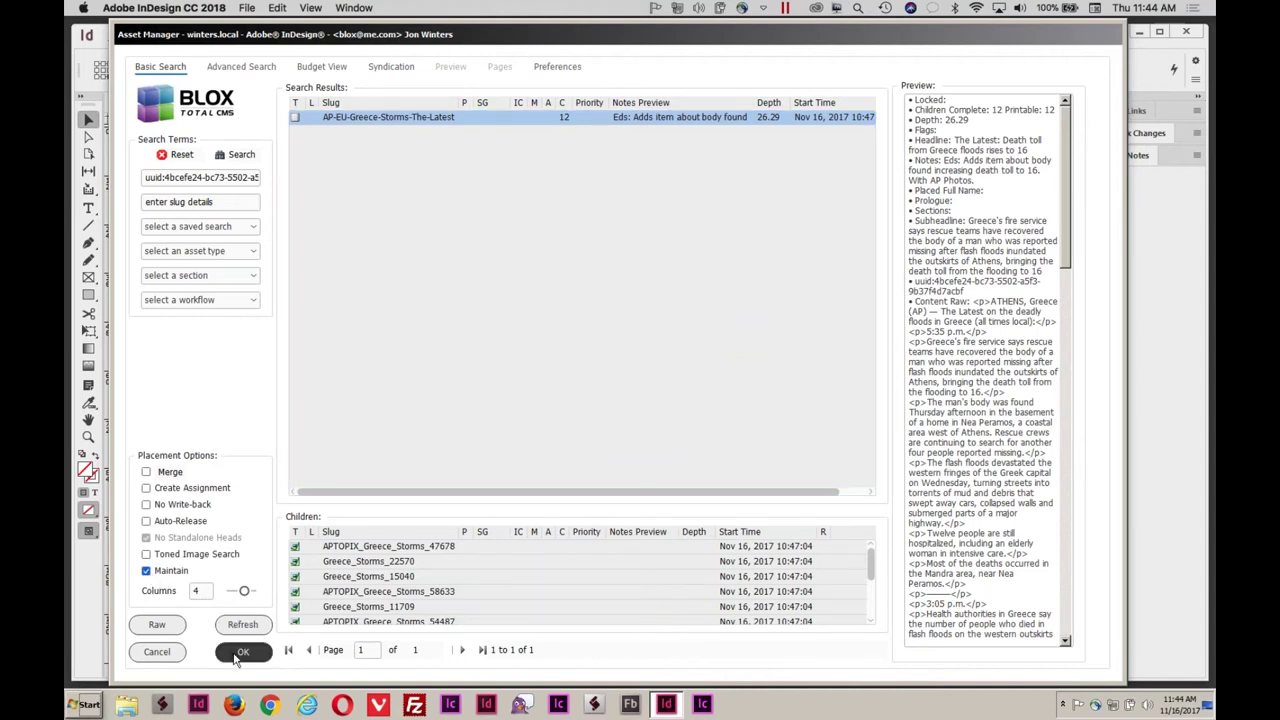
left_click(240, 652)
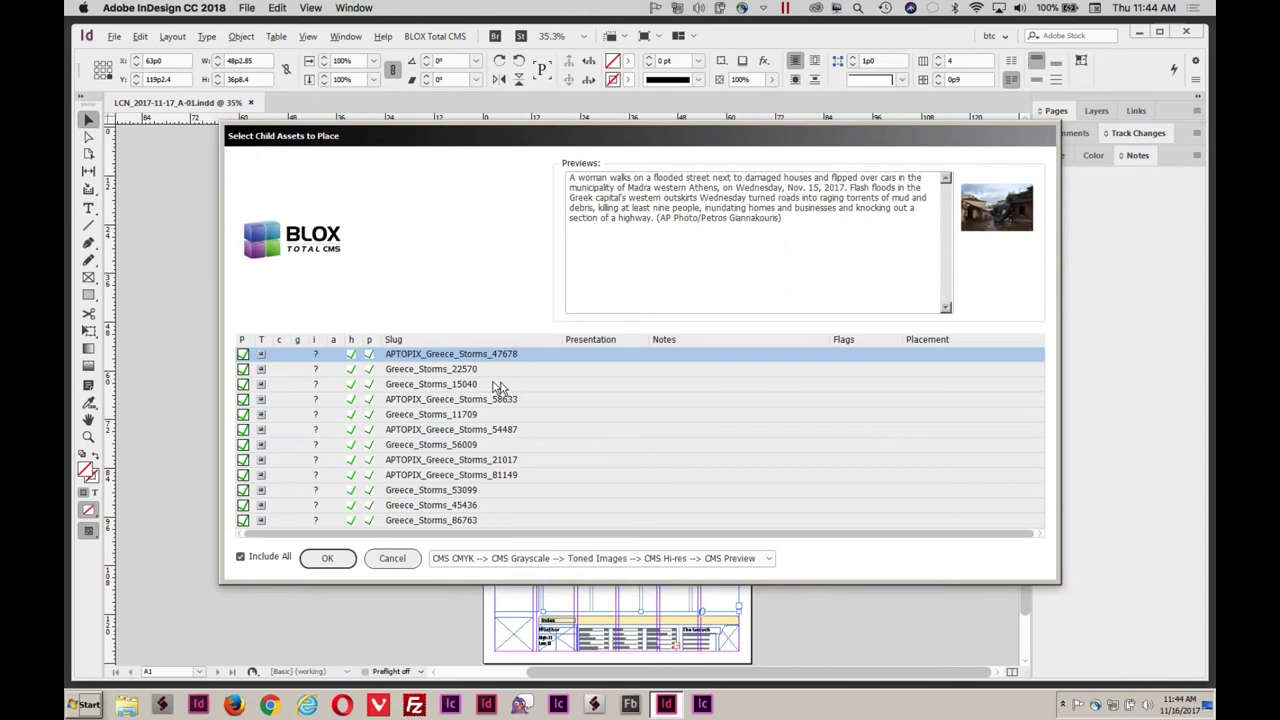
left_click(422, 360)
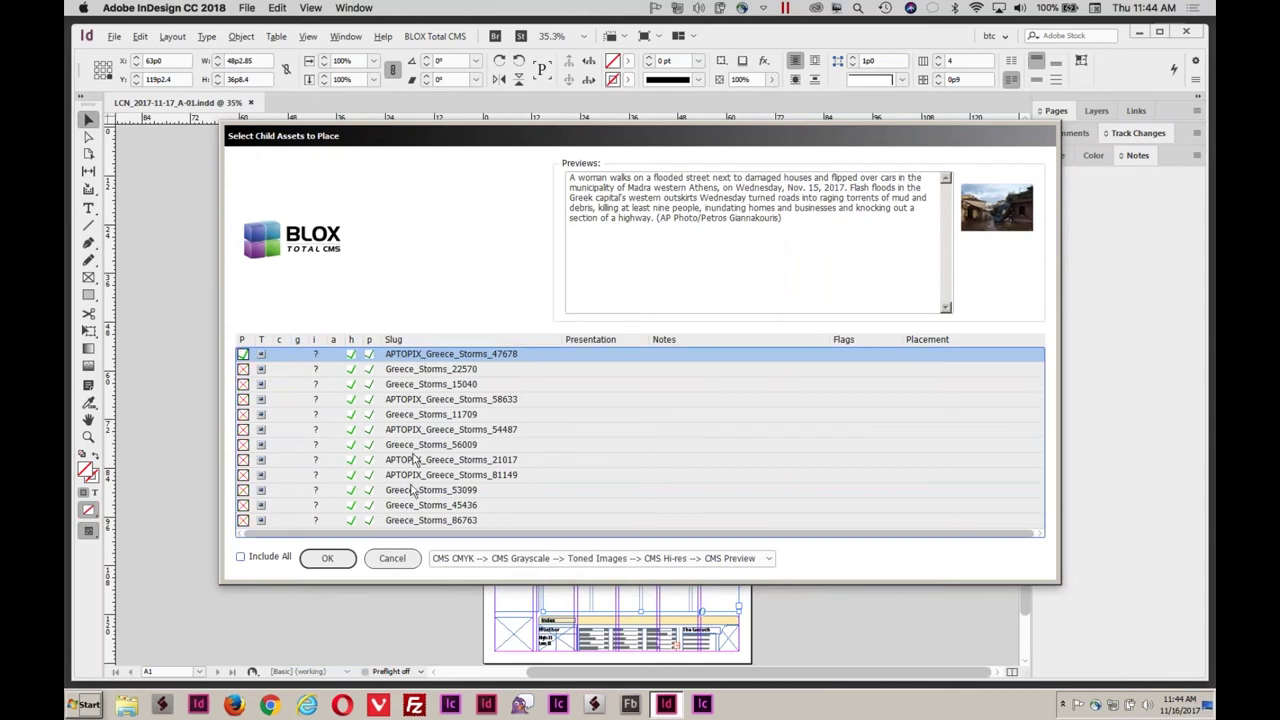
left_click(330, 558)
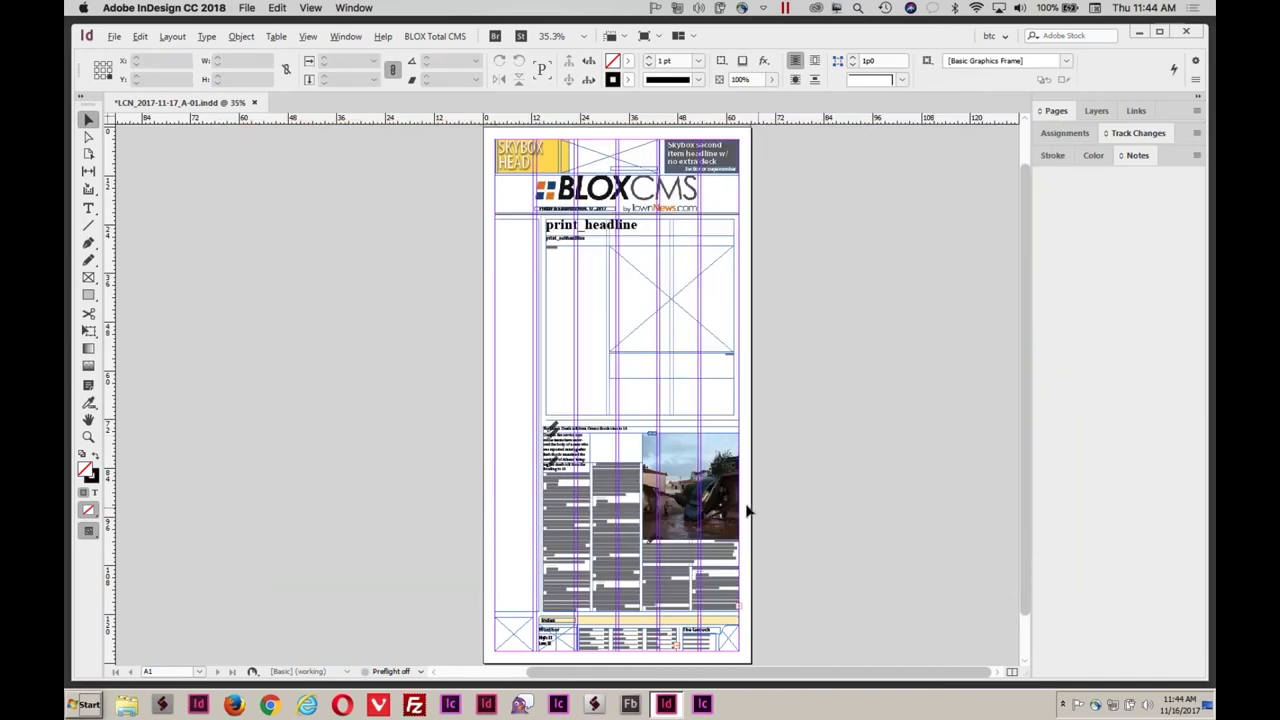
Resize the placed story's subheadline frame to span the first two text columns, about 23p10 wide and 3p3 high.
left_click(583, 454)
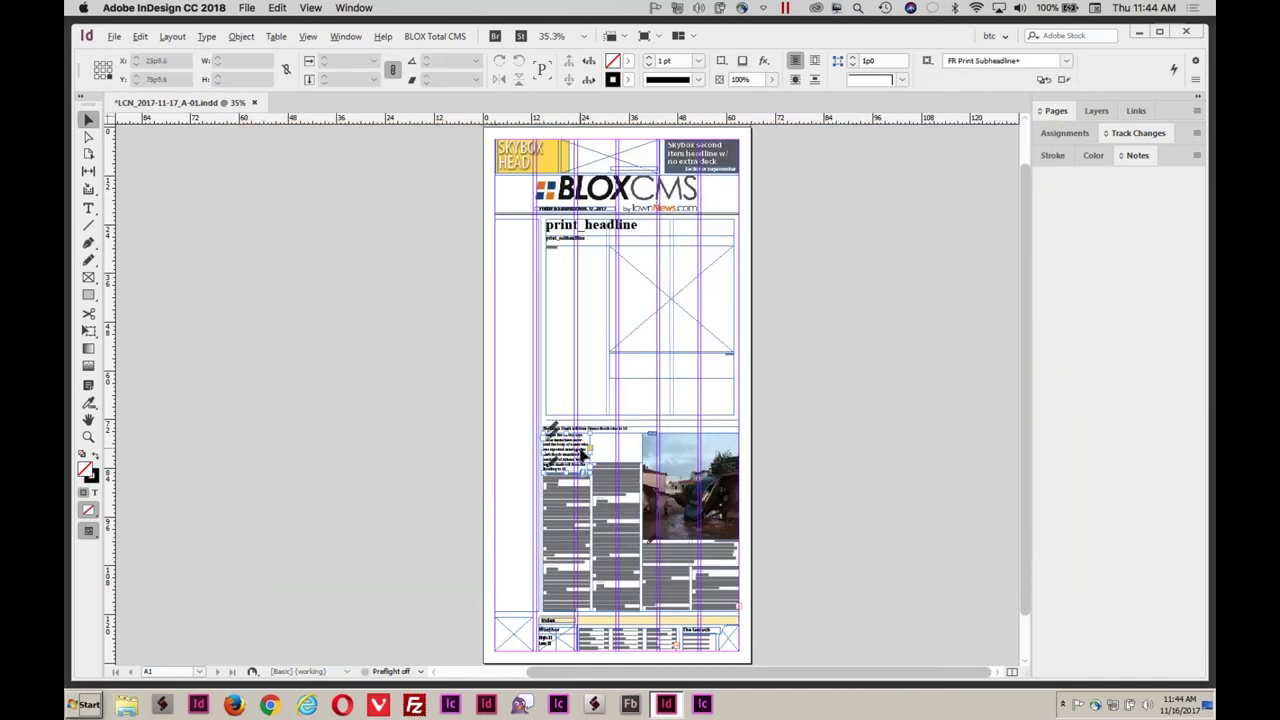
left_click(586, 456)
mouse_move(612, 454)
left_mouse_down()
mouse_move(641, 456)
mouse_move(592, 458)
mouse_move(592, 446)
left_mouse_up()
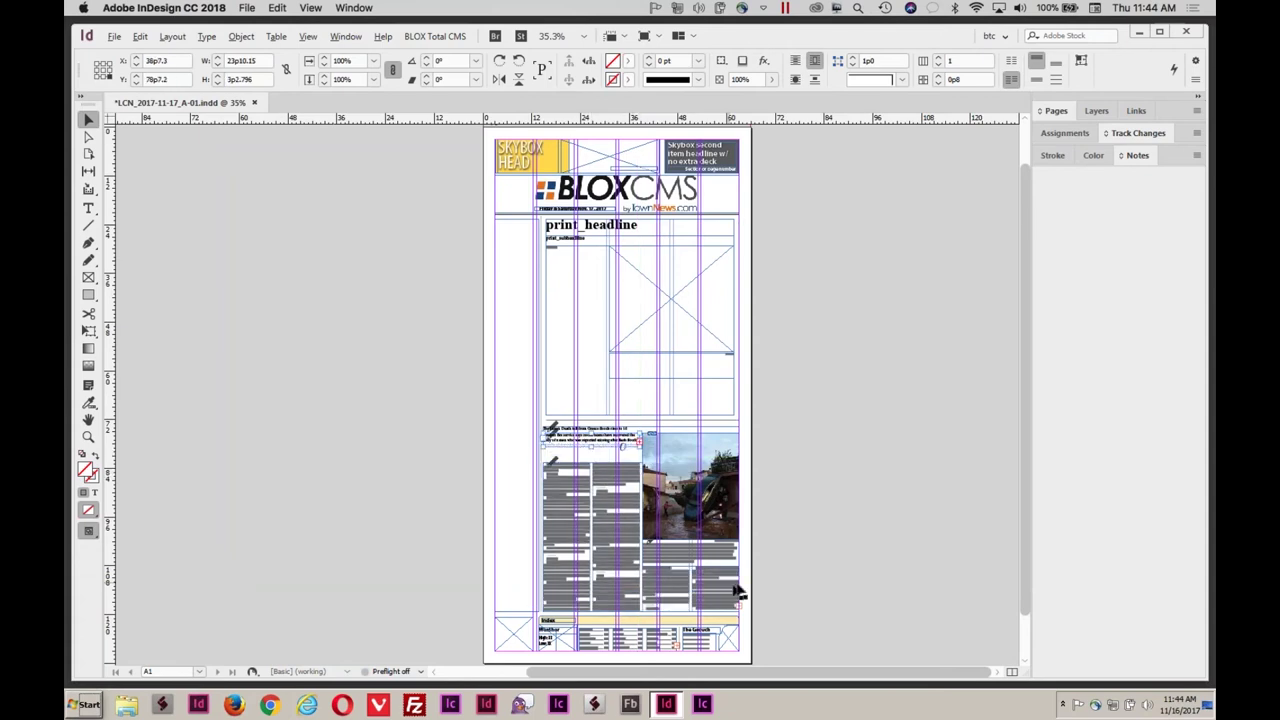
left_click(789, 569)
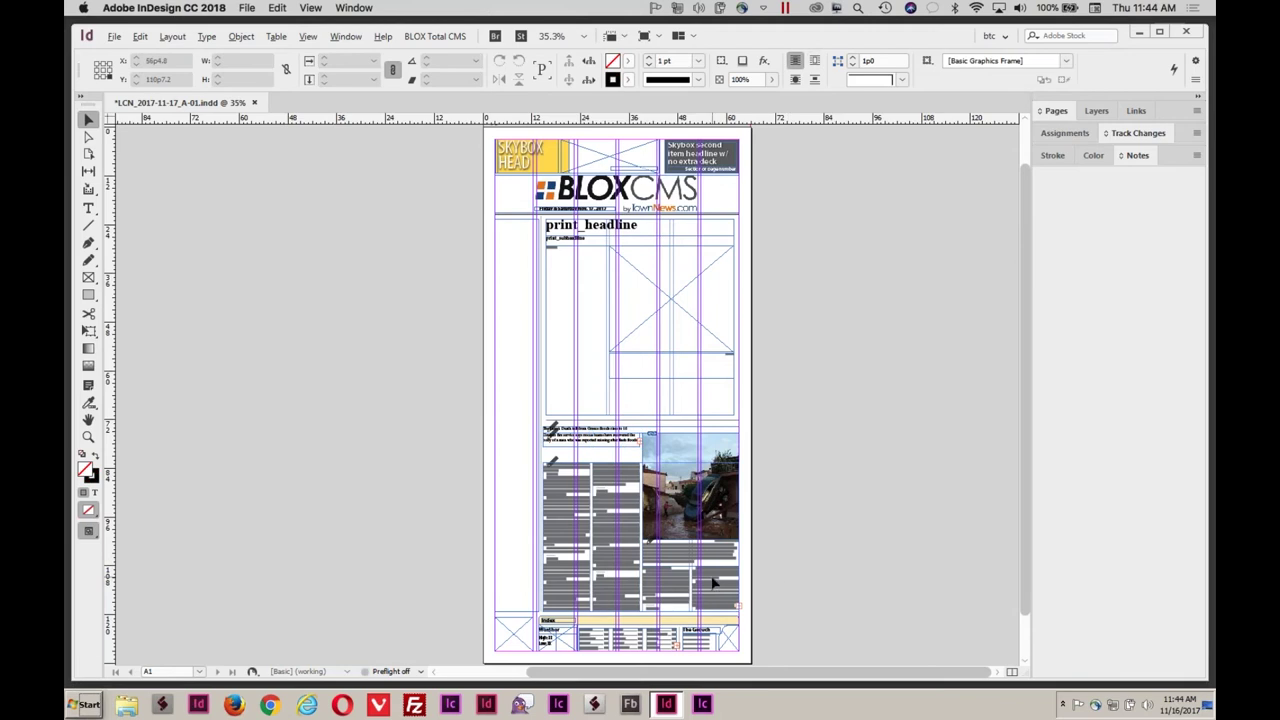
Select the Greece story's four-column body frame and import page LCN_2017-11-17_A-08 for a document jump.
left_click(713, 583)
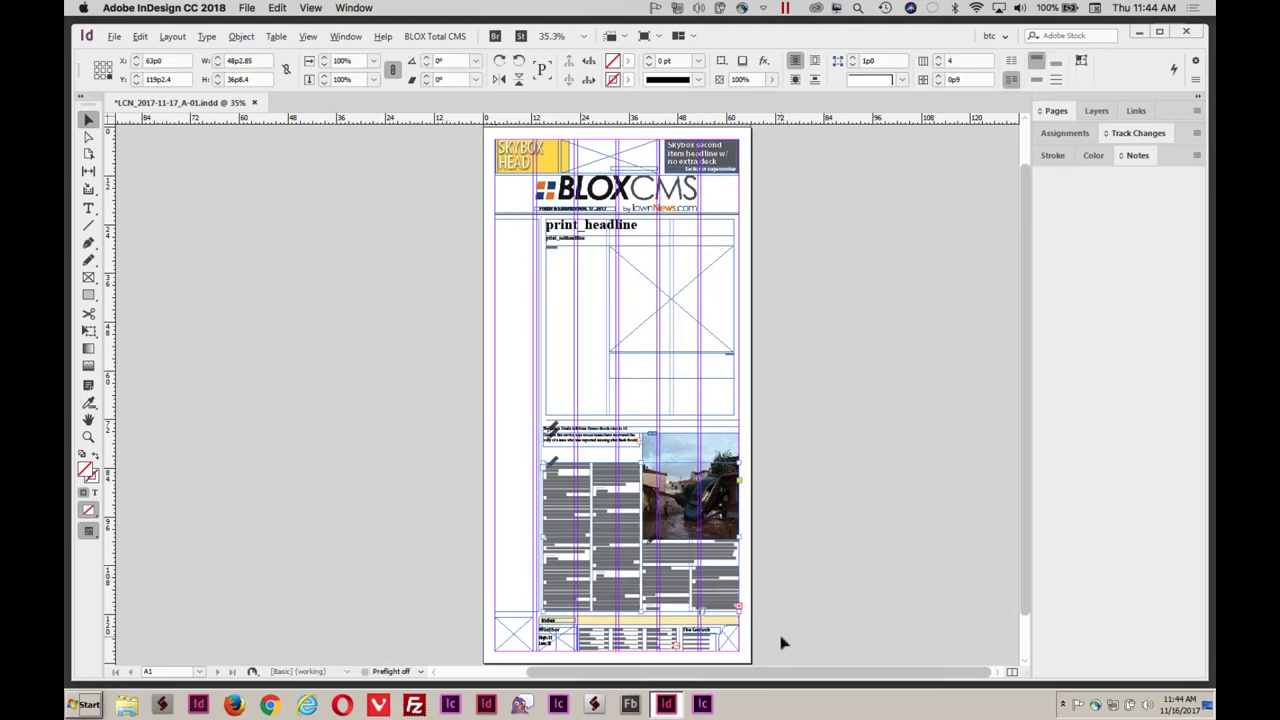
left_click(436, 37)
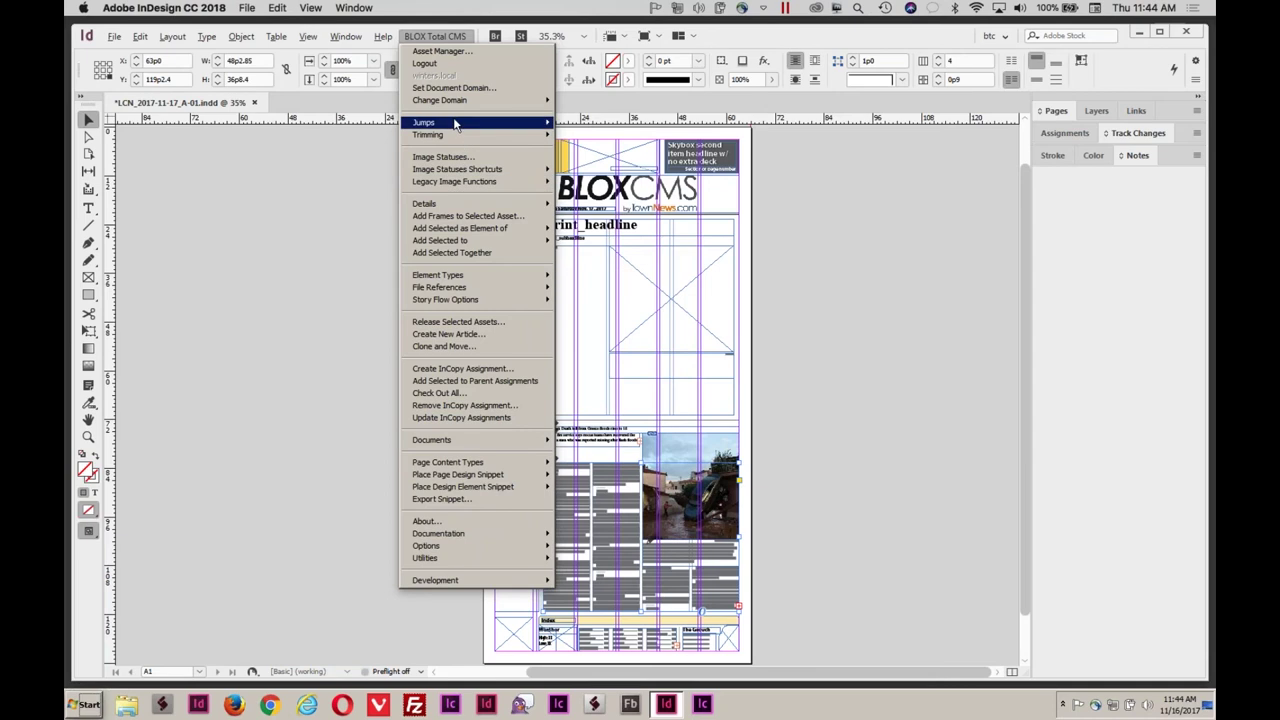
mouse_move(454, 124)
mouse_move(614, 140)
mouse_move(755, 137)
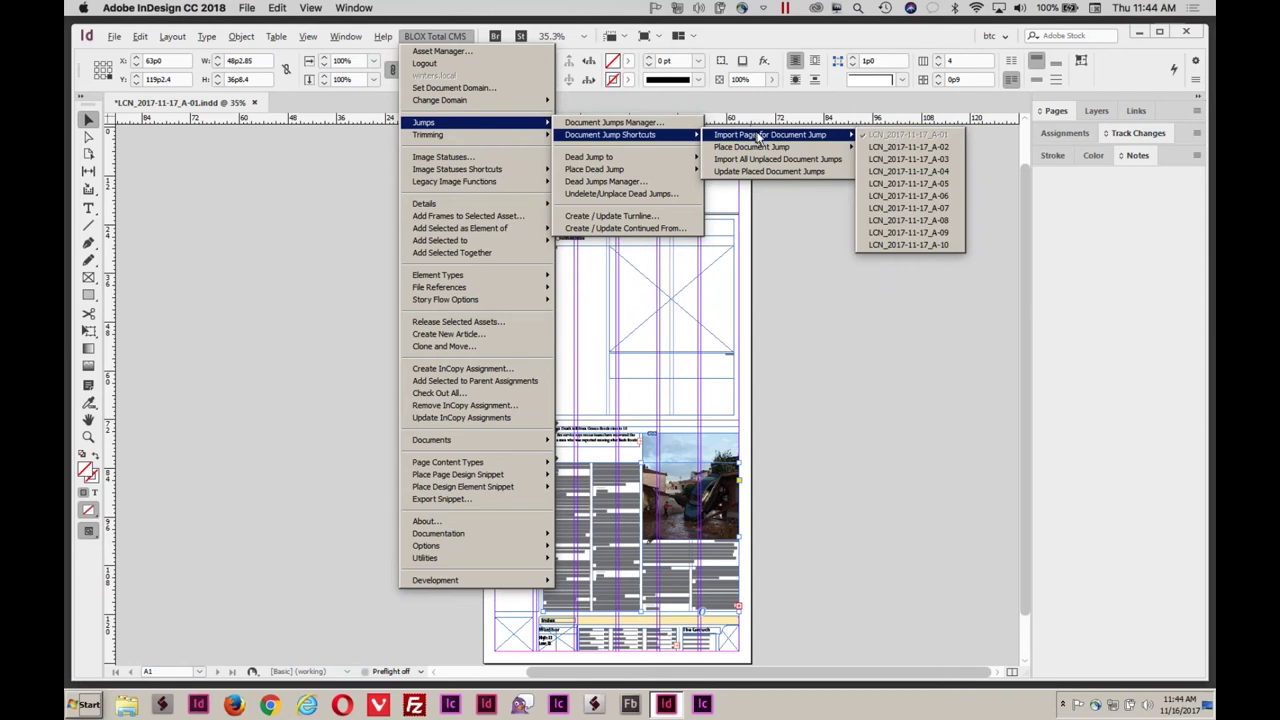
left_click(905, 222)
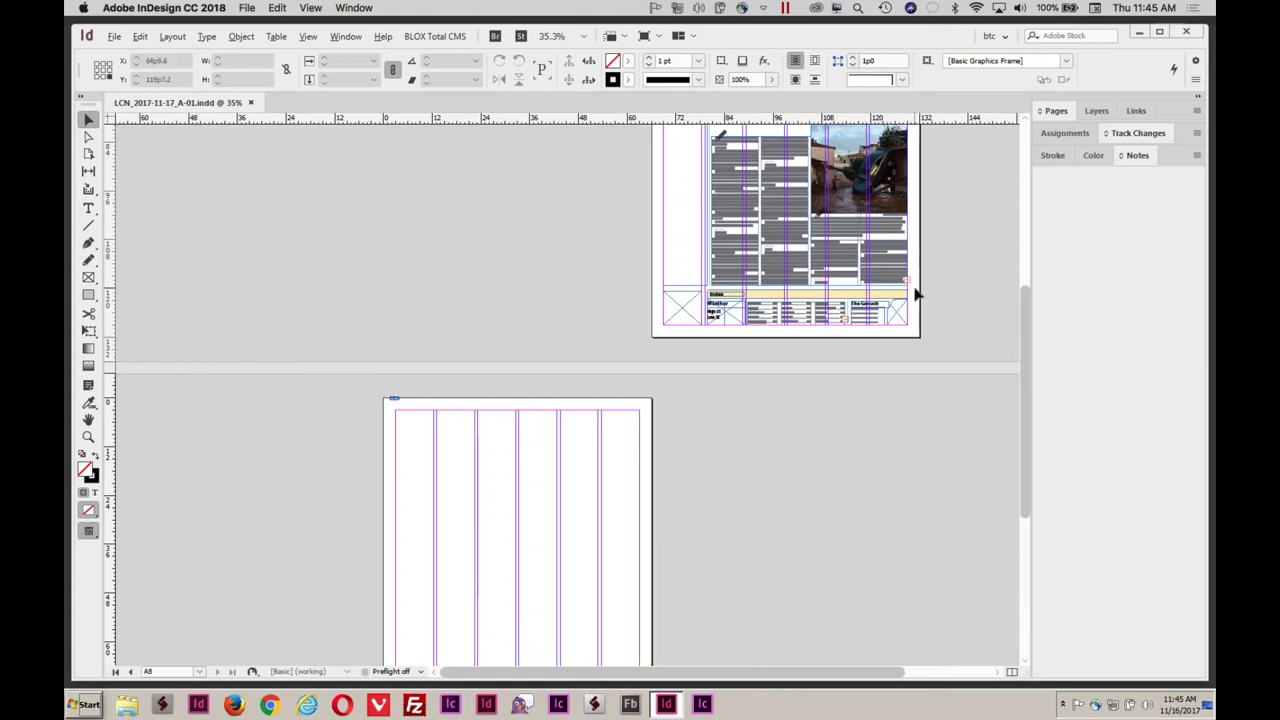
Flow the story's overset text into a single column on page A8 and save its jump with the keyword "storm".
left_click(853, 260)
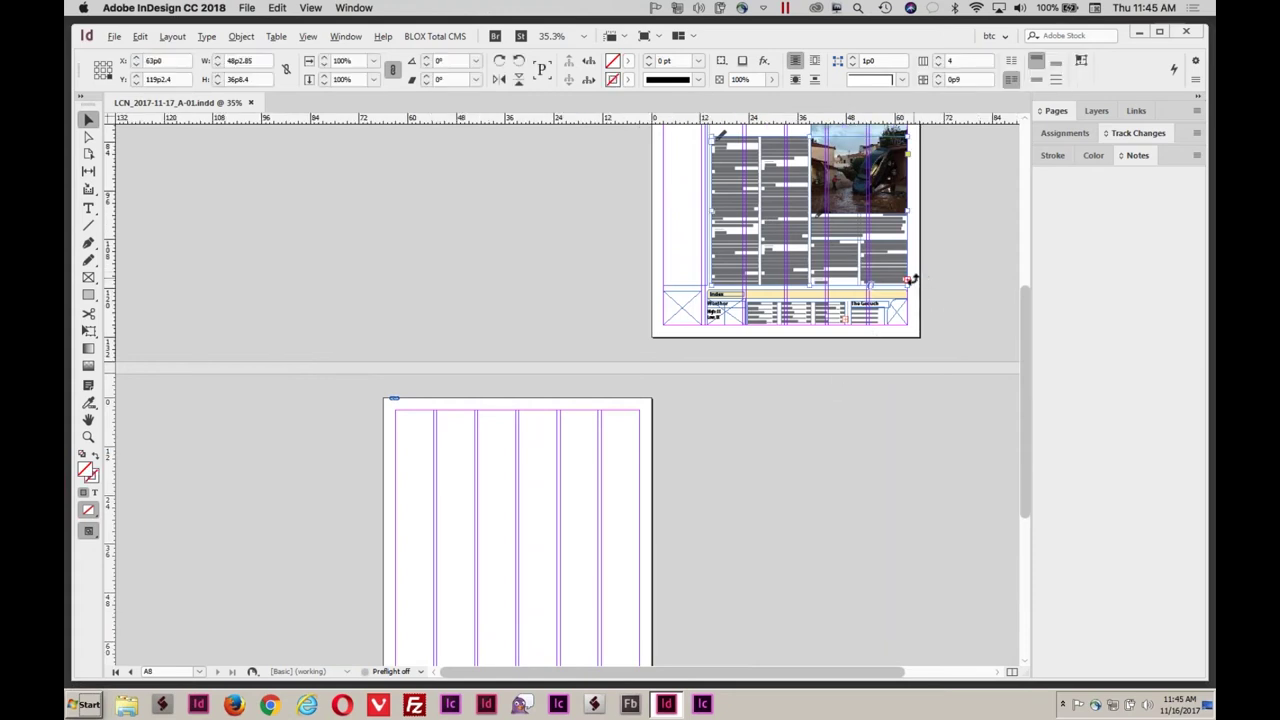
left_click(906, 282)
scroll(846, 451, "down", 4)
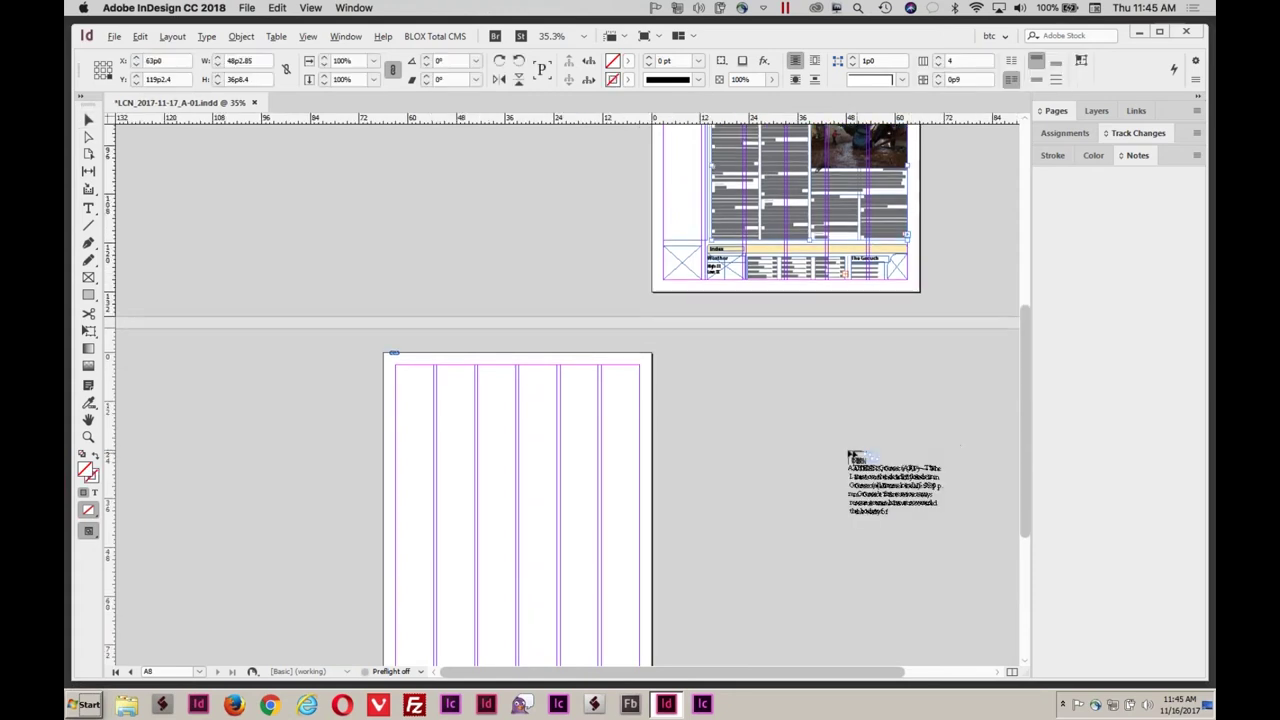
left_click(418, 288)
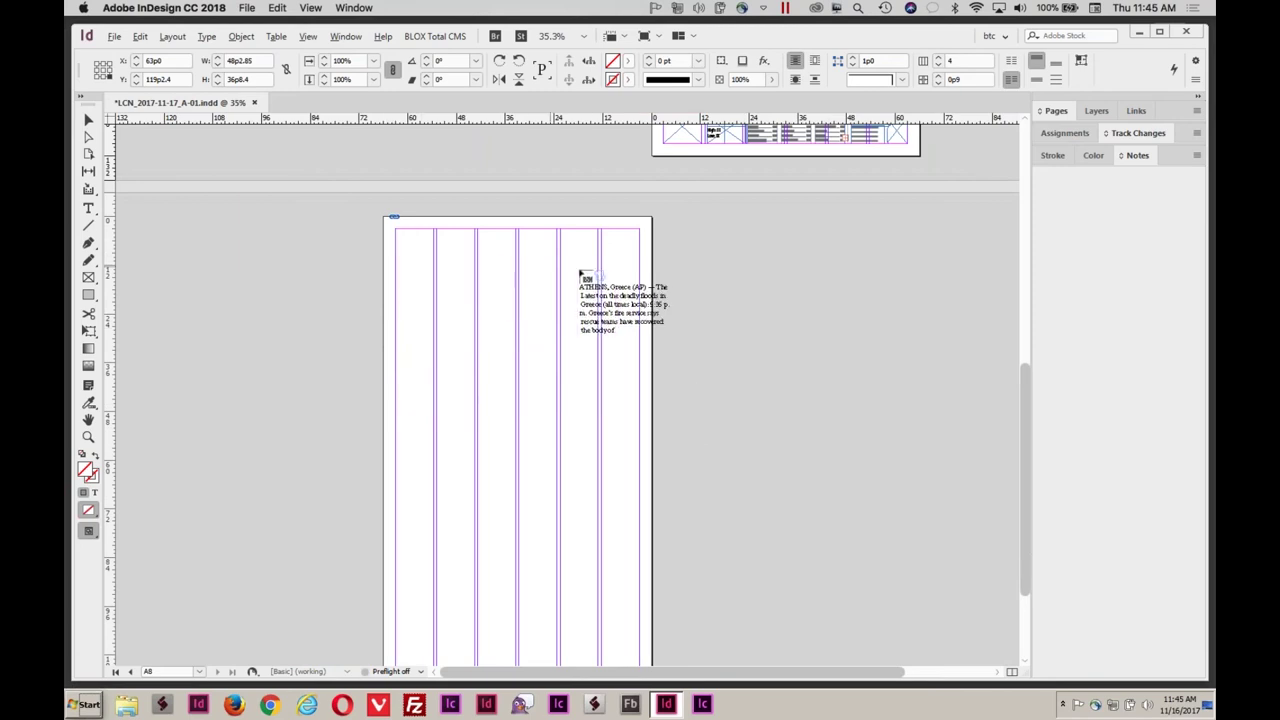
left_click(567, 277)
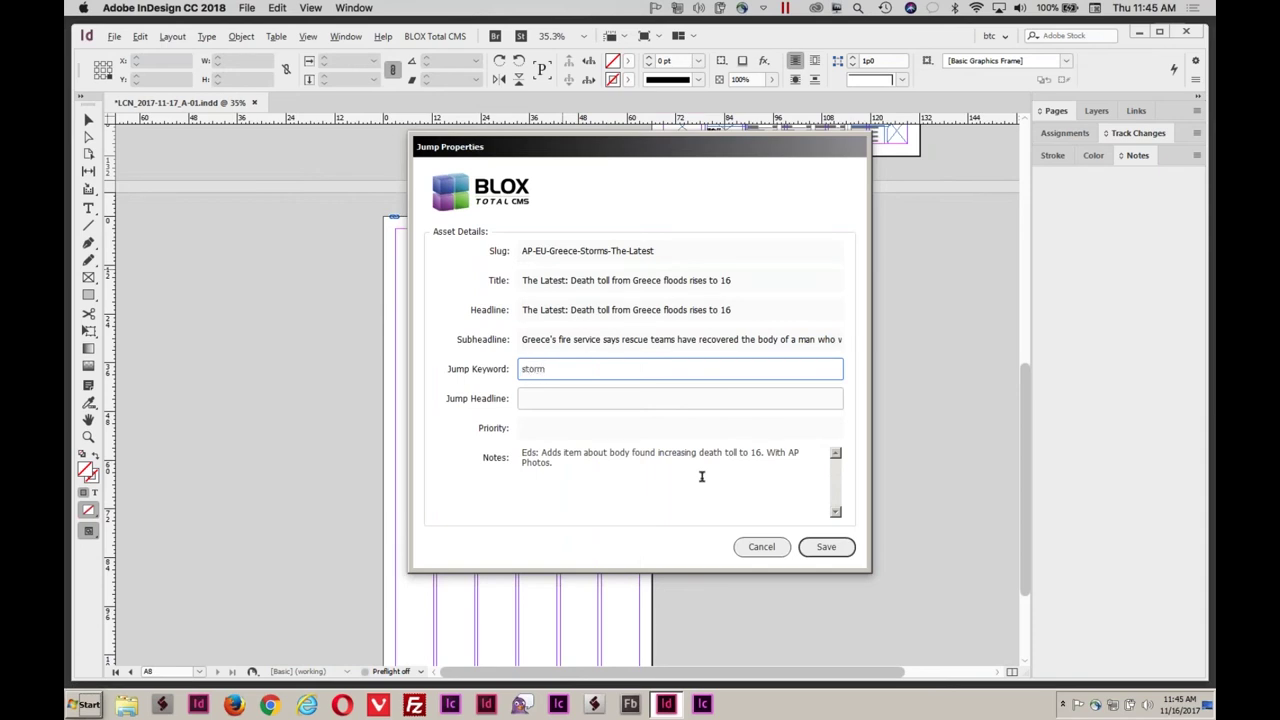
left_click(826, 546)
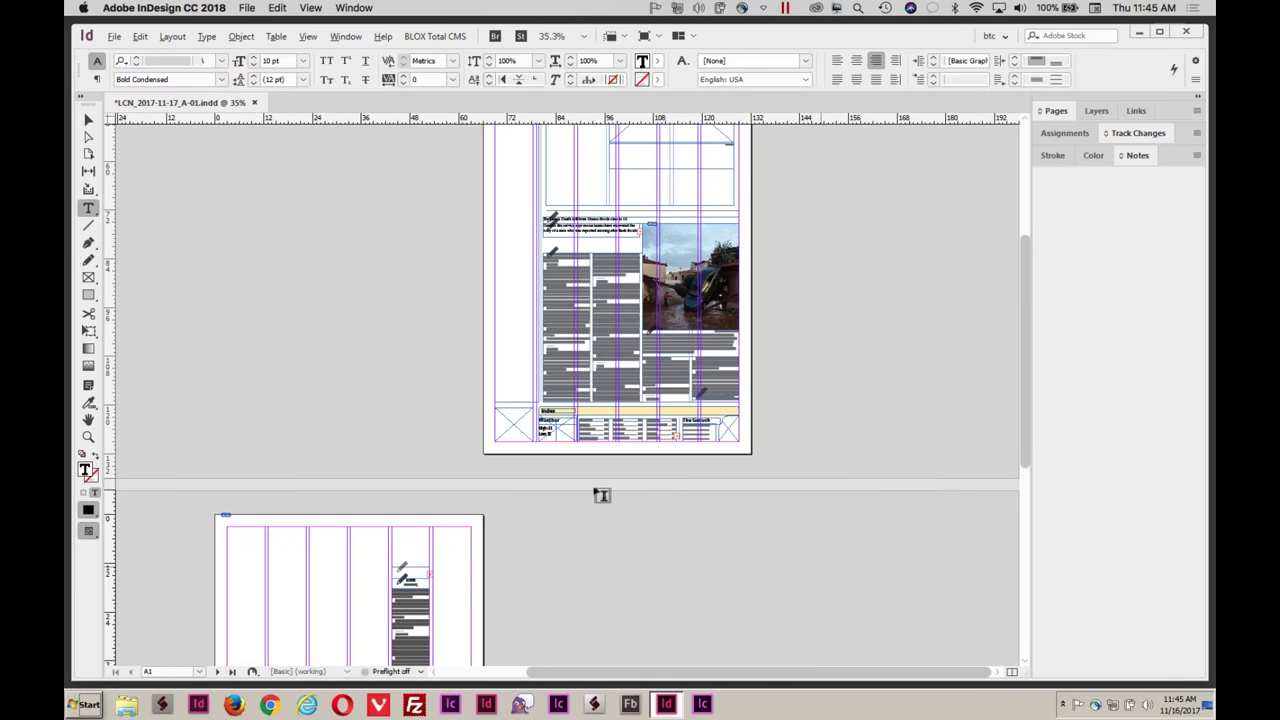
Move the jumped story's headline and text frames together into the last column of page A8.
mouse_move(598, 492)
left_mouse_down()
mouse_move(571, 486)
mouse_move(228, 228)
mouse_move(183, 163)
mouse_move(236, 330)
mouse_move(568, 475)
mouse_move(460, 409)
mouse_move(93, 440)
left_mouse_up()
left_click(88, 420)
left_click_drag(597, 531, 594, 137)
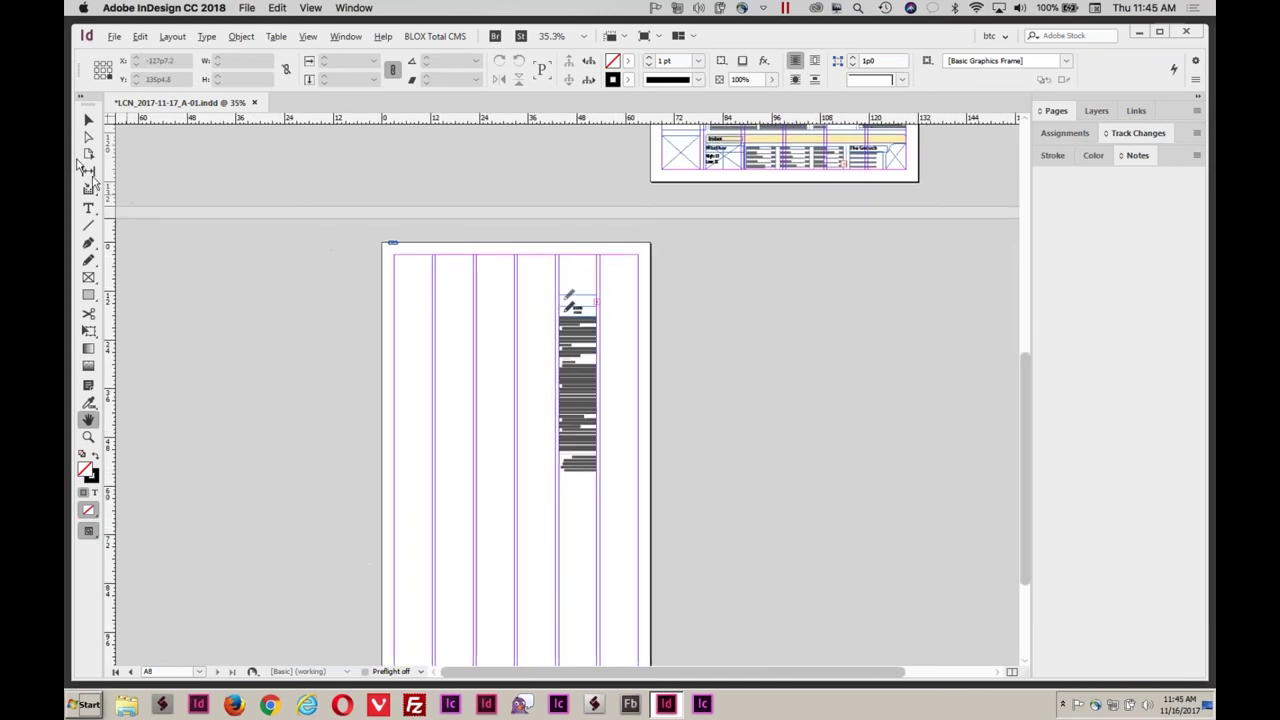
left_click(88, 119)
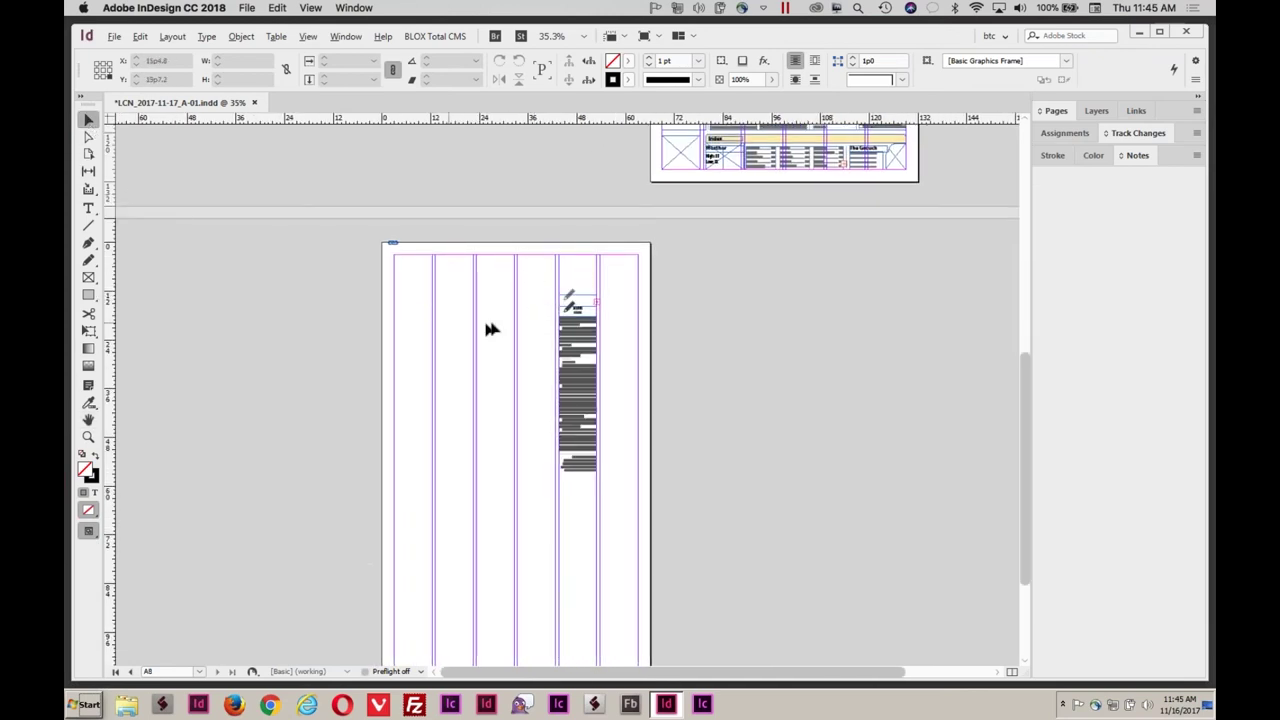
left_click_drag(545, 291, 609, 466)
left_click_drag(573, 419, 613, 420)
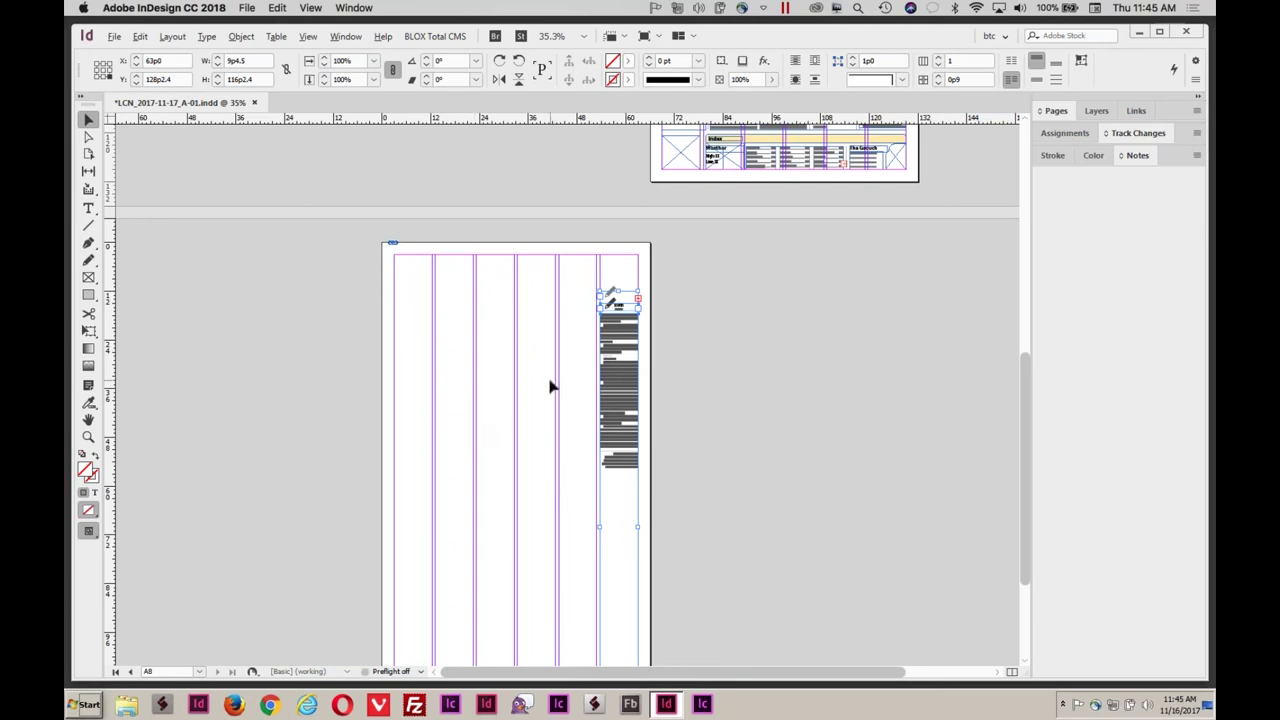
Check in the Pages list which master is applied to jump page A8.
scroll(549, 387, "up", 3)
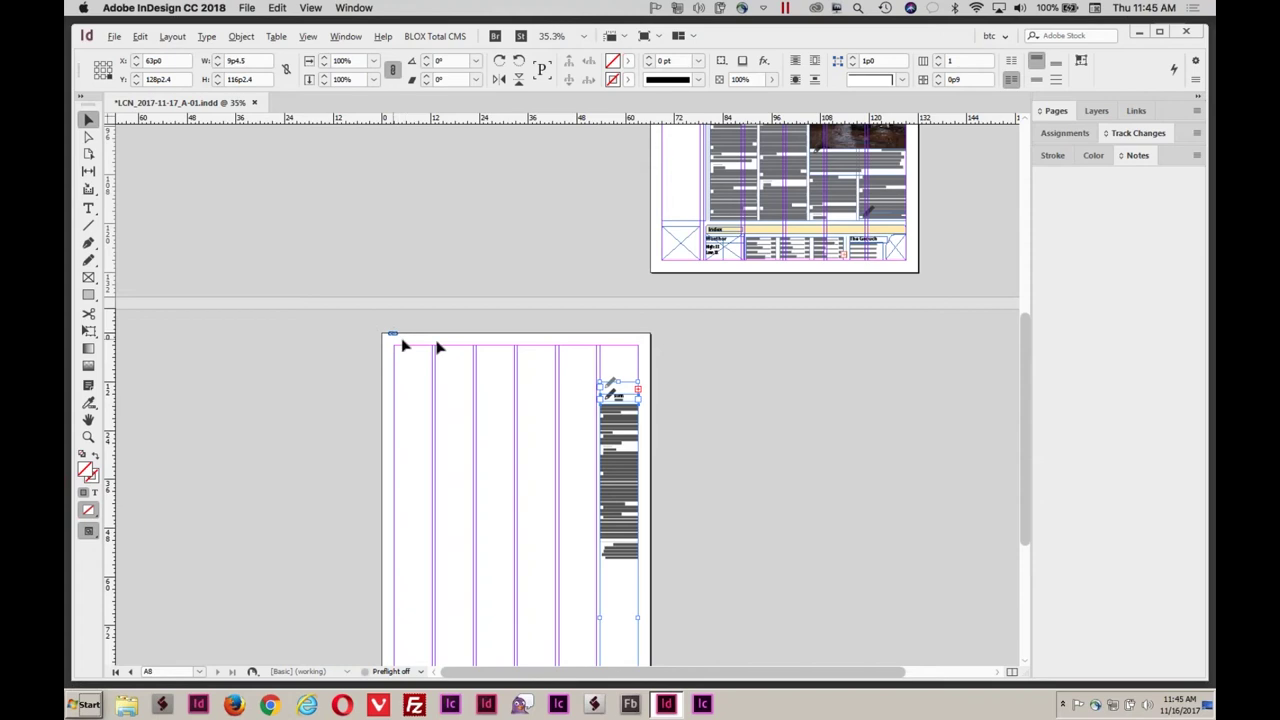
left_click(1052, 112)
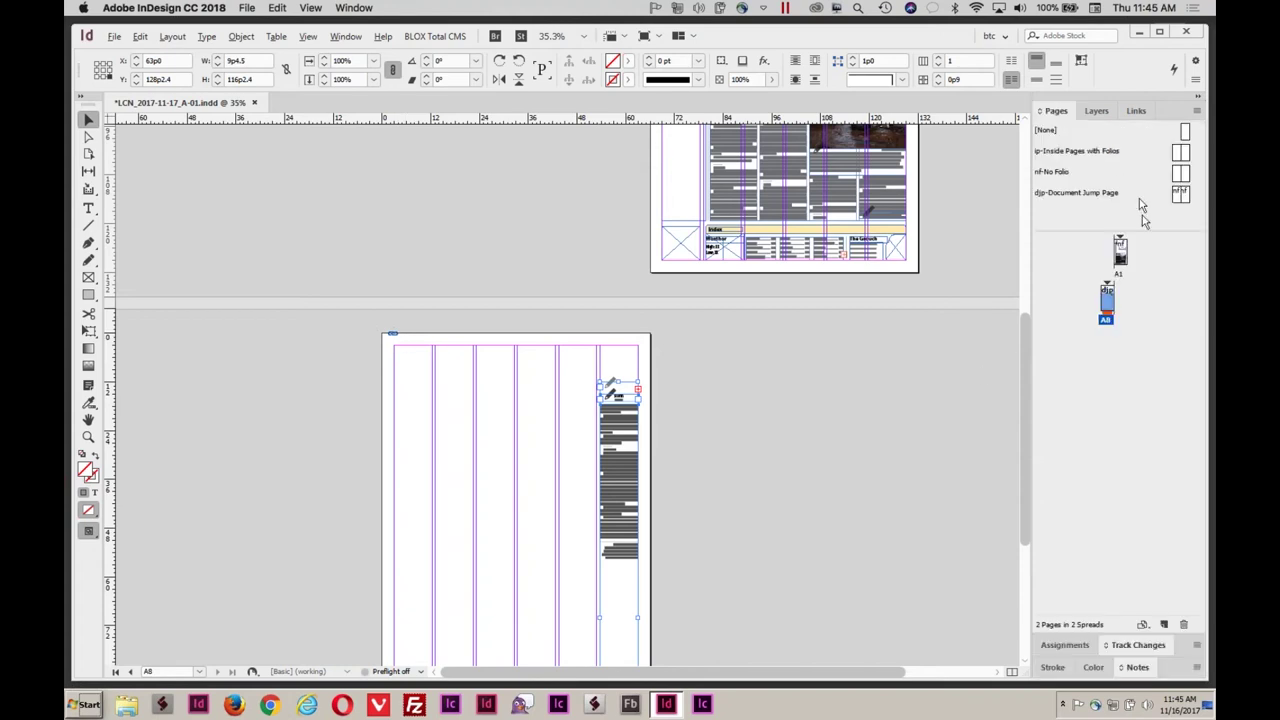
left_click(1106, 318)
left_click_drag(1106, 318, 1108, 296)
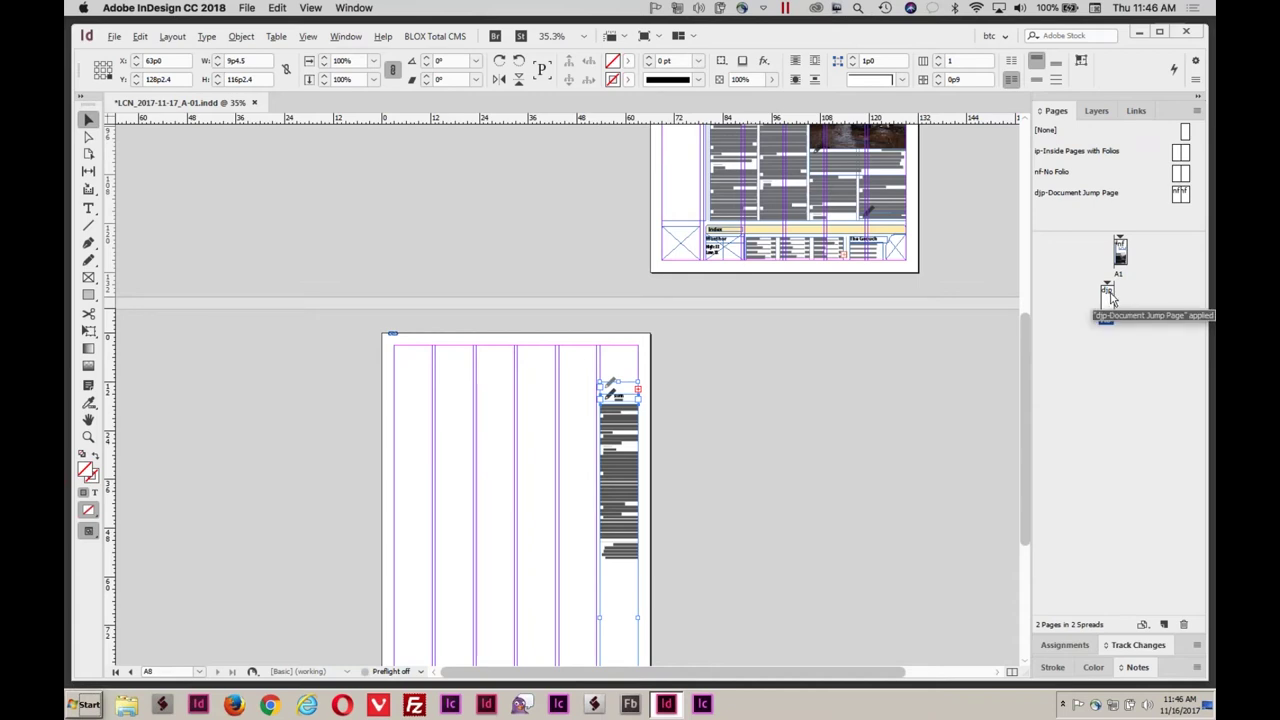
Close the page one document, checking in all its content.
left_click(255, 104)
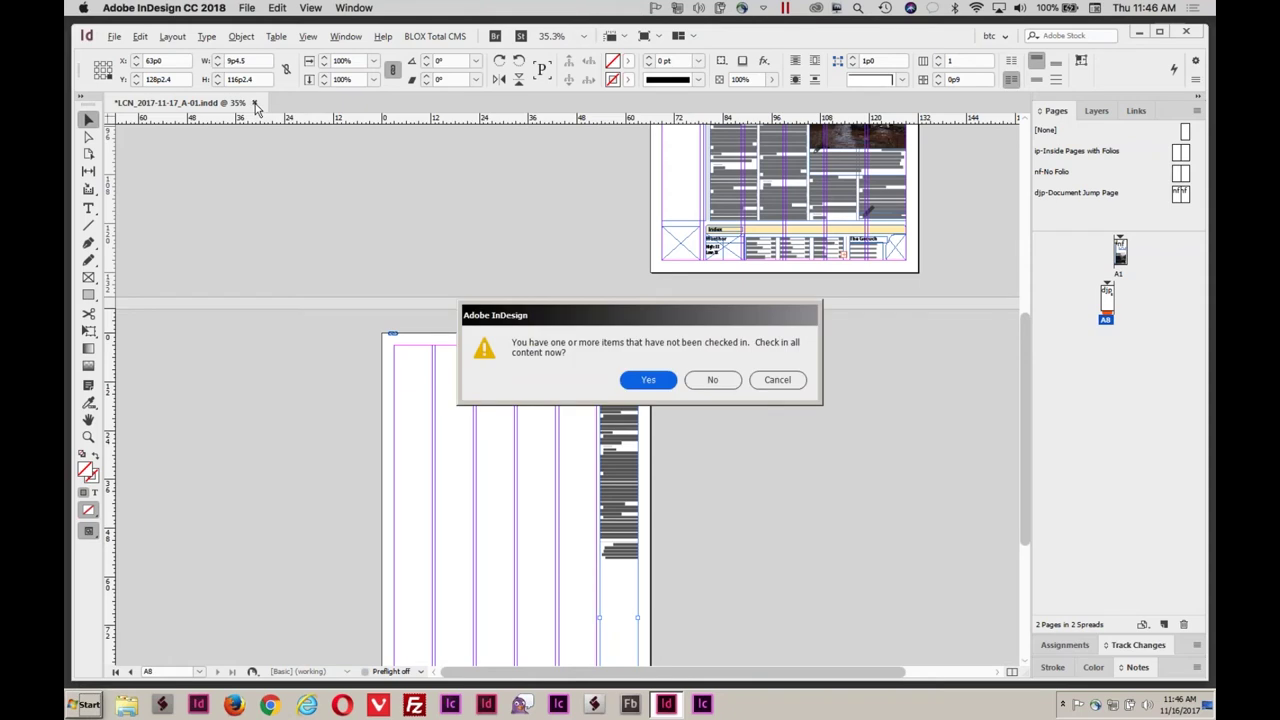
left_click(645, 380)
left_click(645, 381)
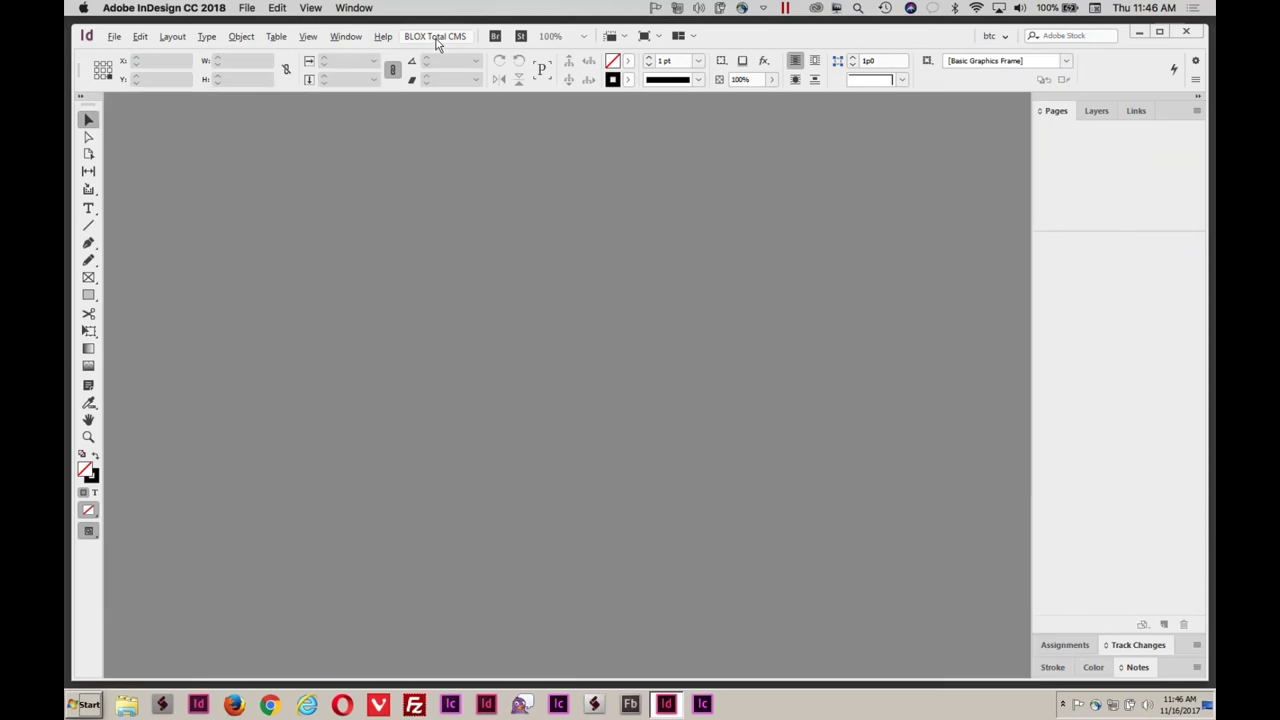
Open LCN_2017-11-17_A-08 from BLOX Total CMS and fix all its ad errors and warnings.
left_click(435, 36)
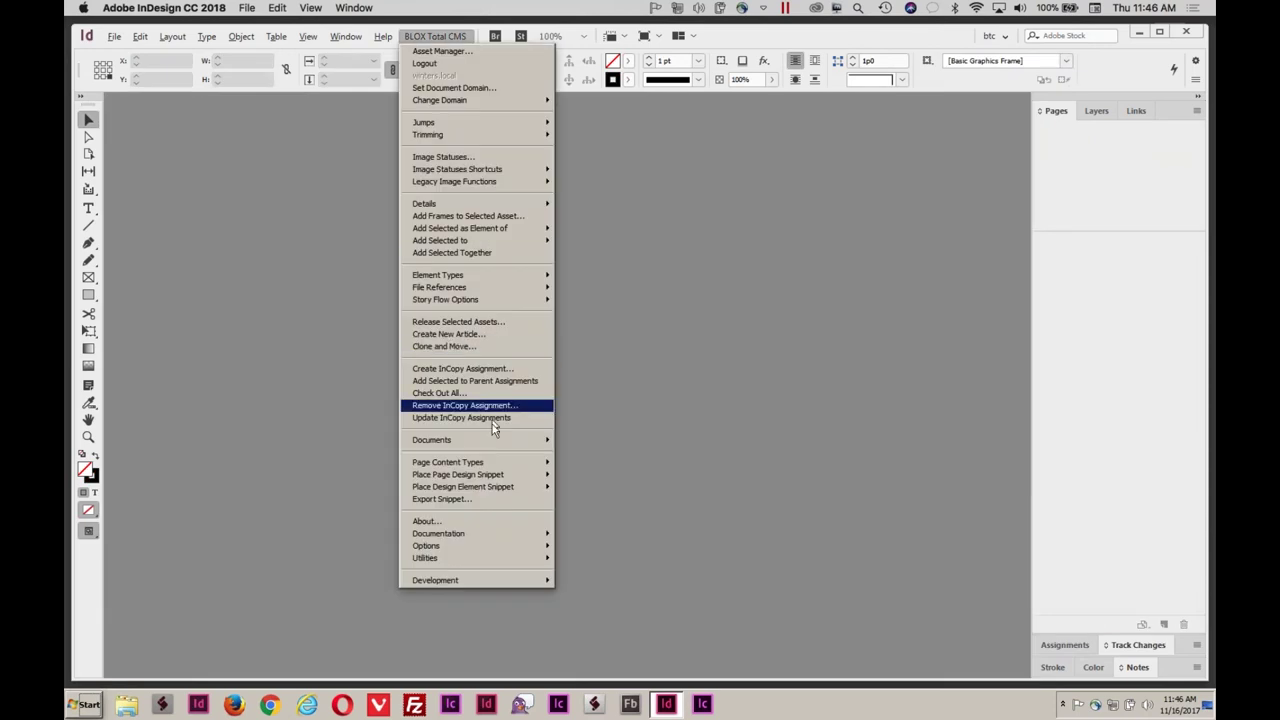
mouse_move(493, 445)
mouse_move(597, 466)
mouse_move(705, 474)
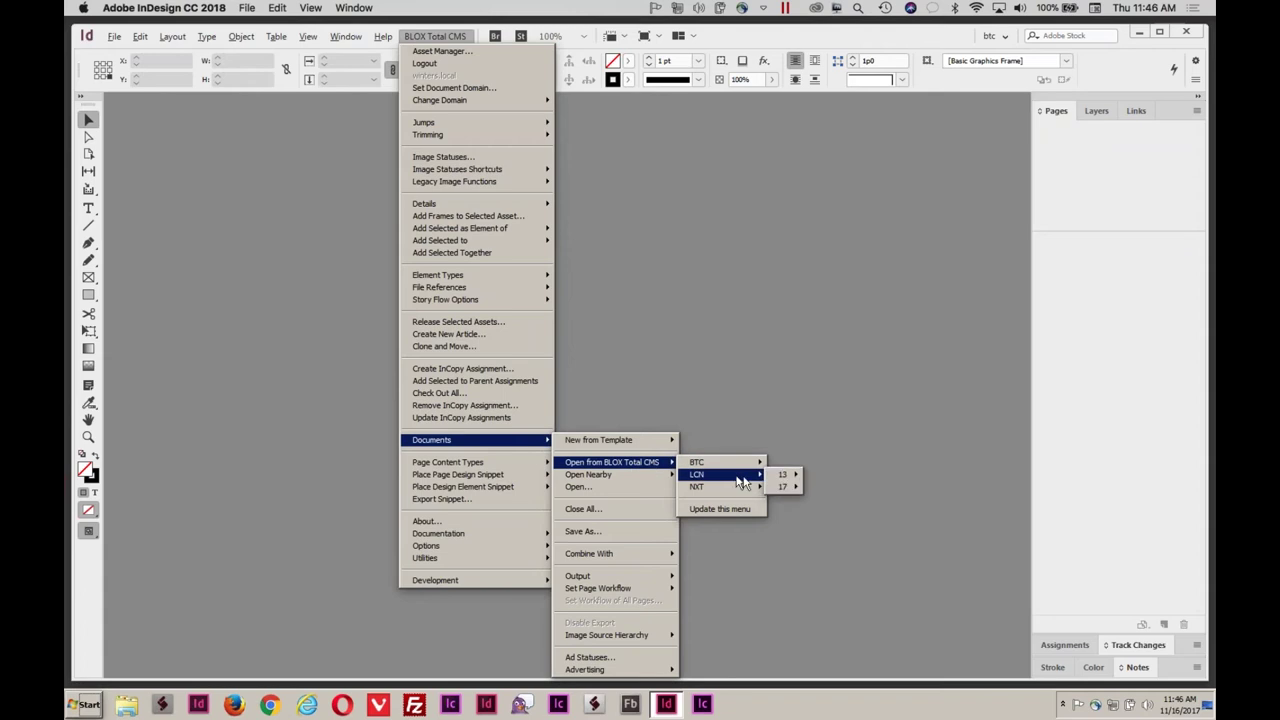
mouse_move(785, 486)
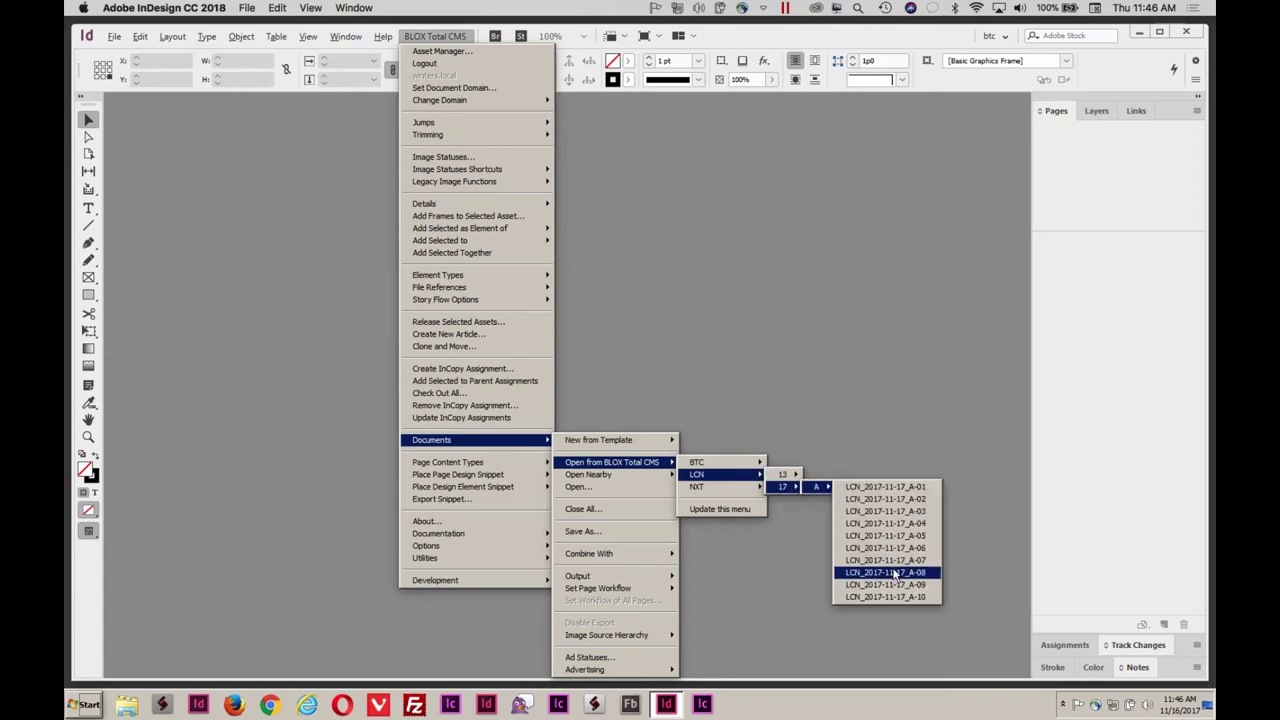
left_click(893, 563)
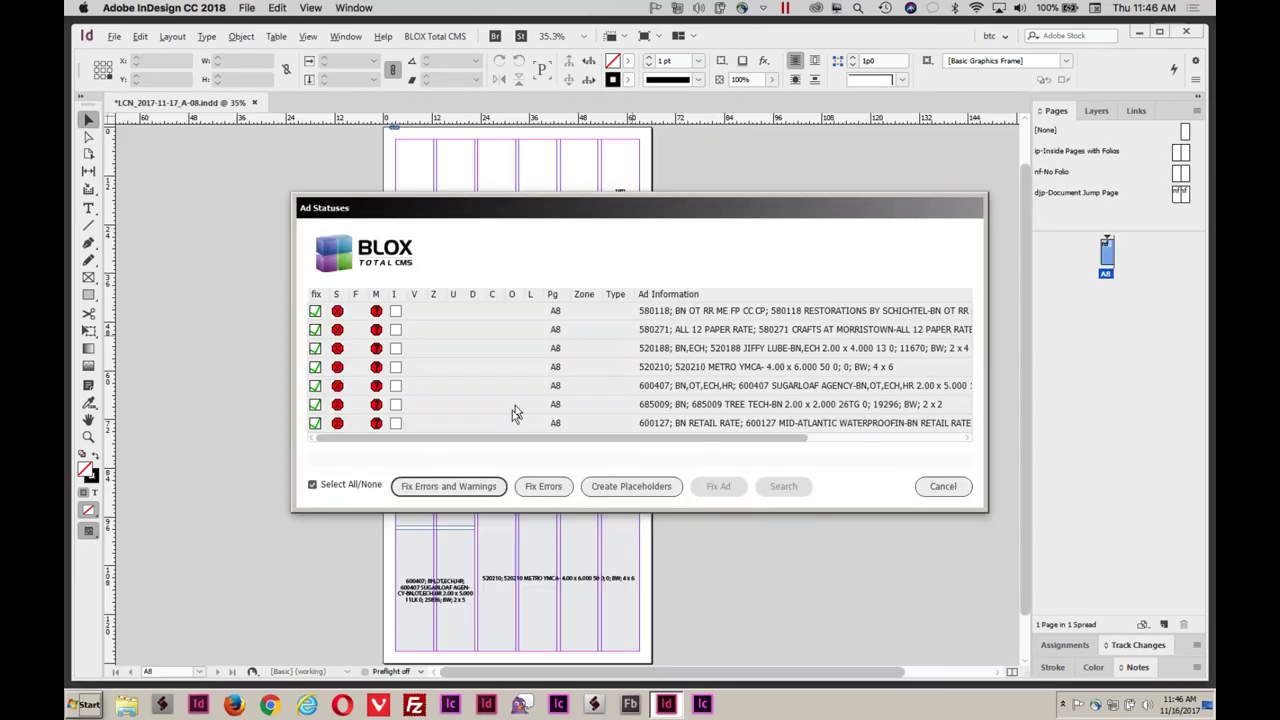
left_click(481, 489)
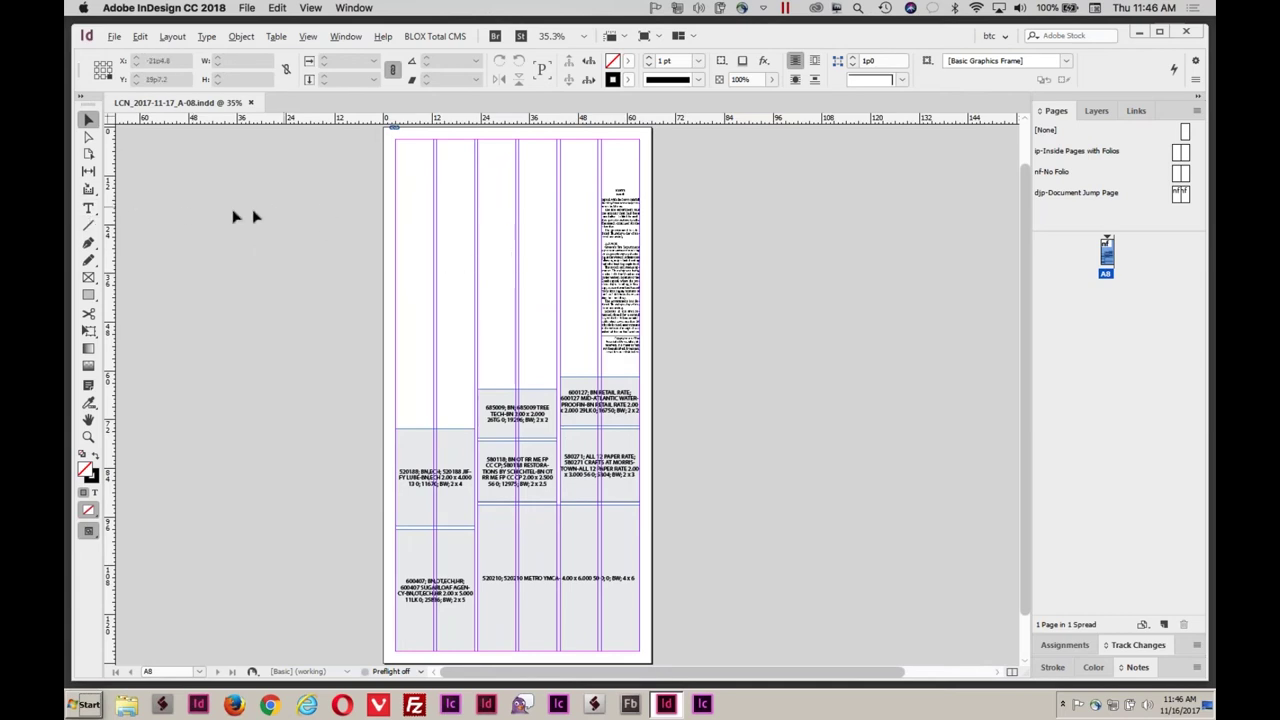
Draw a text frame over the first four columns of page A8 and run the Associated Press syndication search for Greece.
left_click(88, 208)
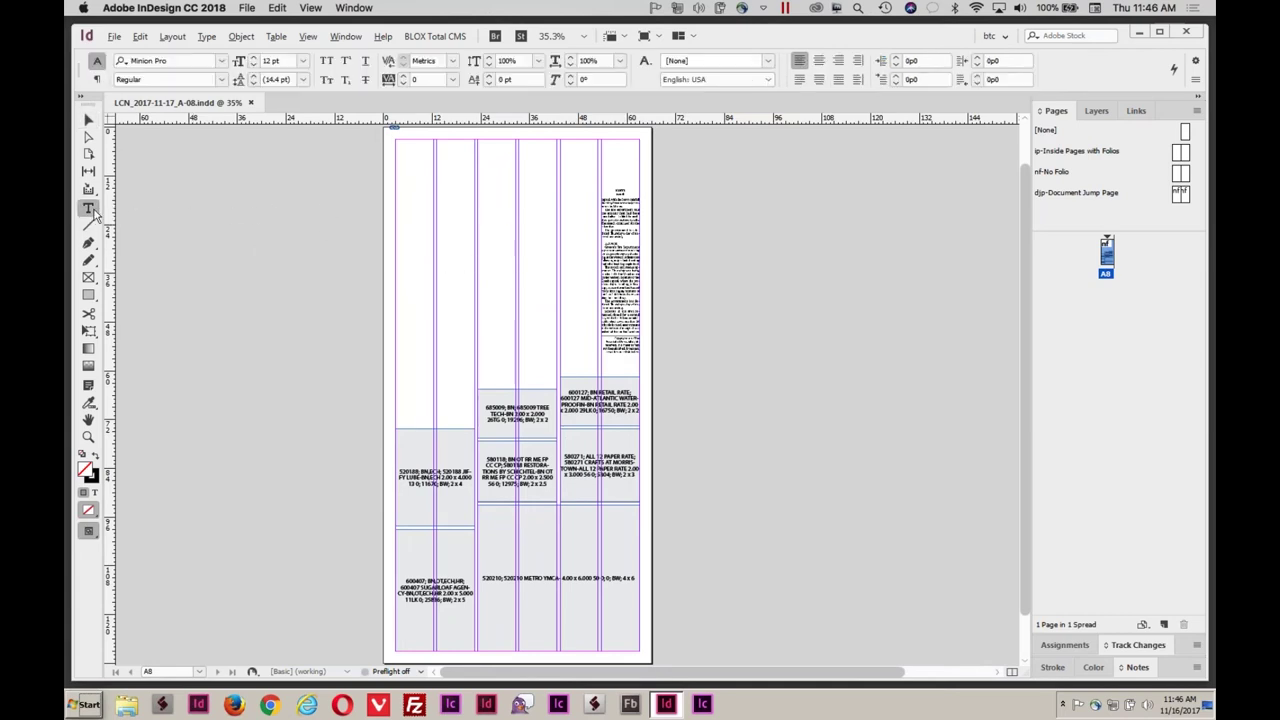
left_click(481, 211)
left_click(435, 36)
left_click(449, 52)
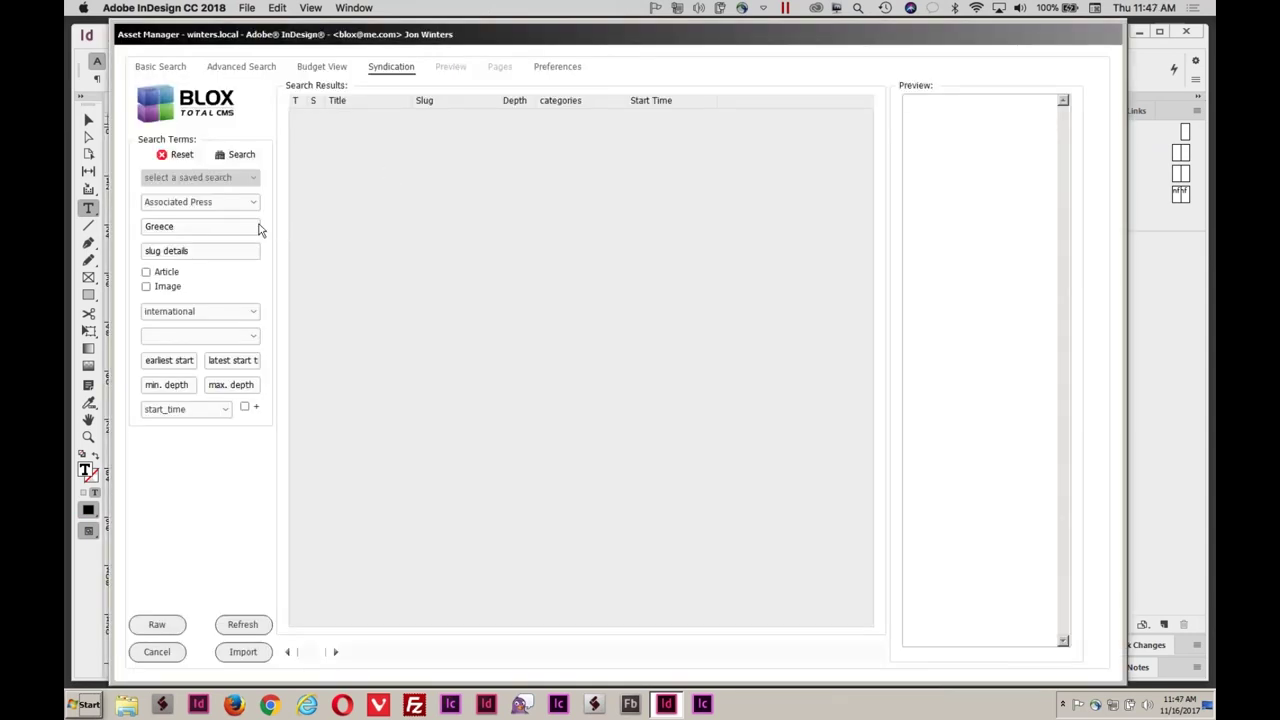
left_click(224, 155)
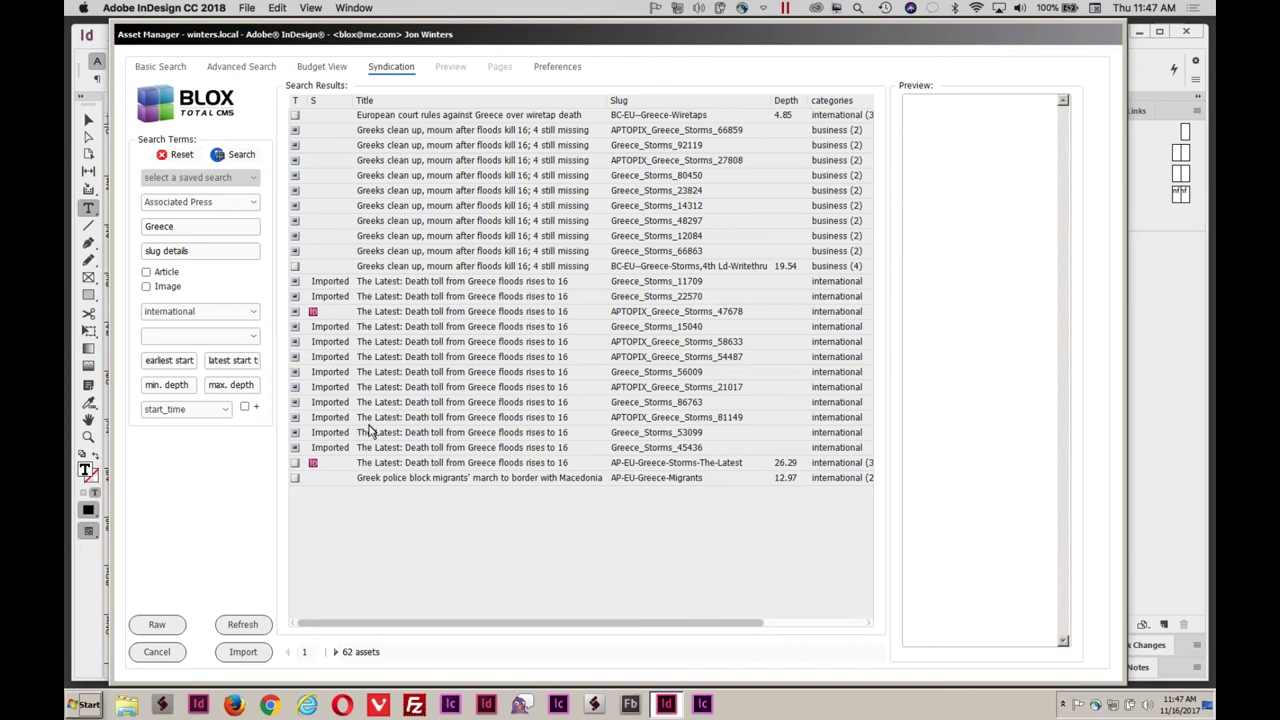
Import the AP-EU-Greece-Migrants article and place it in four columns on page A8.
left_click(398, 478)
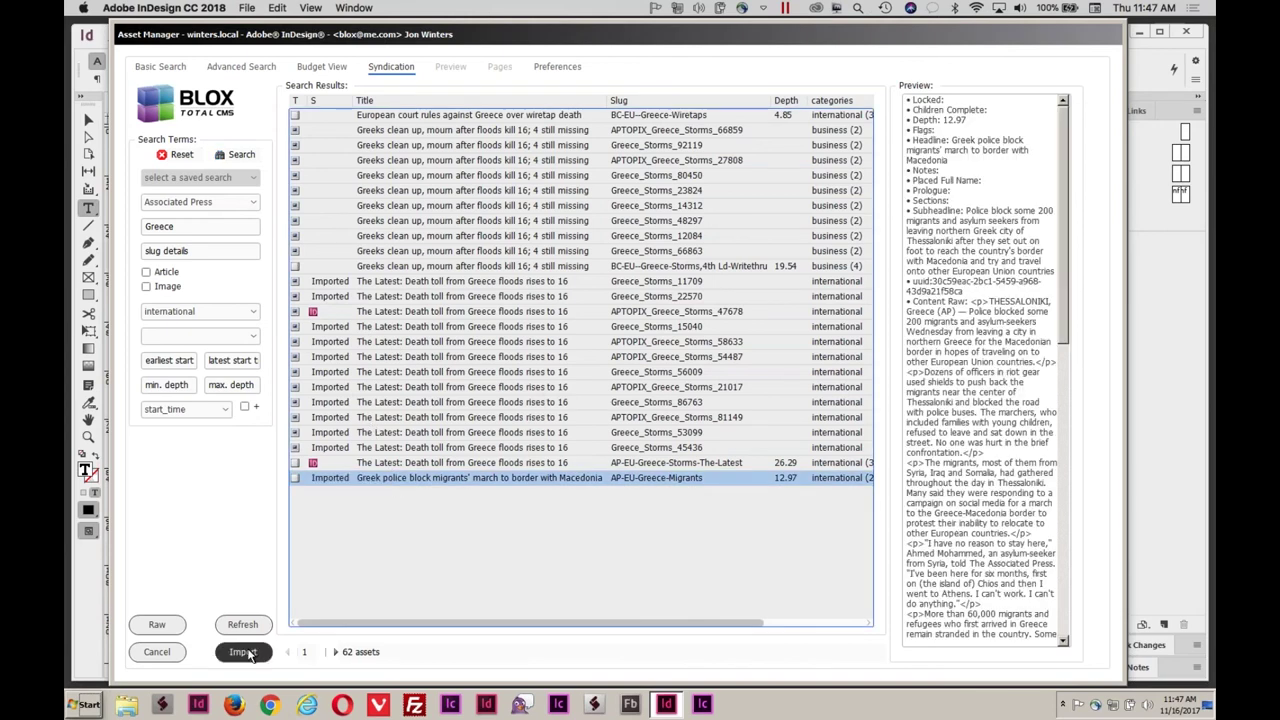
left_click(244, 652)
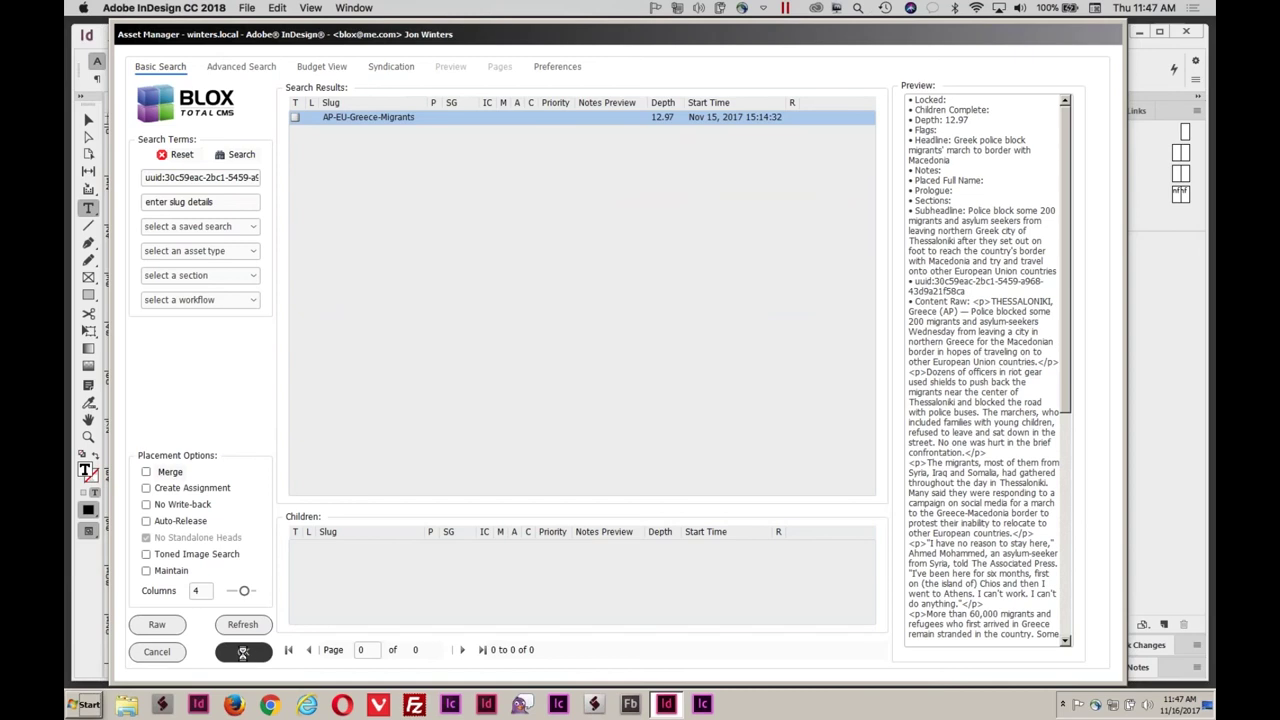
left_click(243, 652)
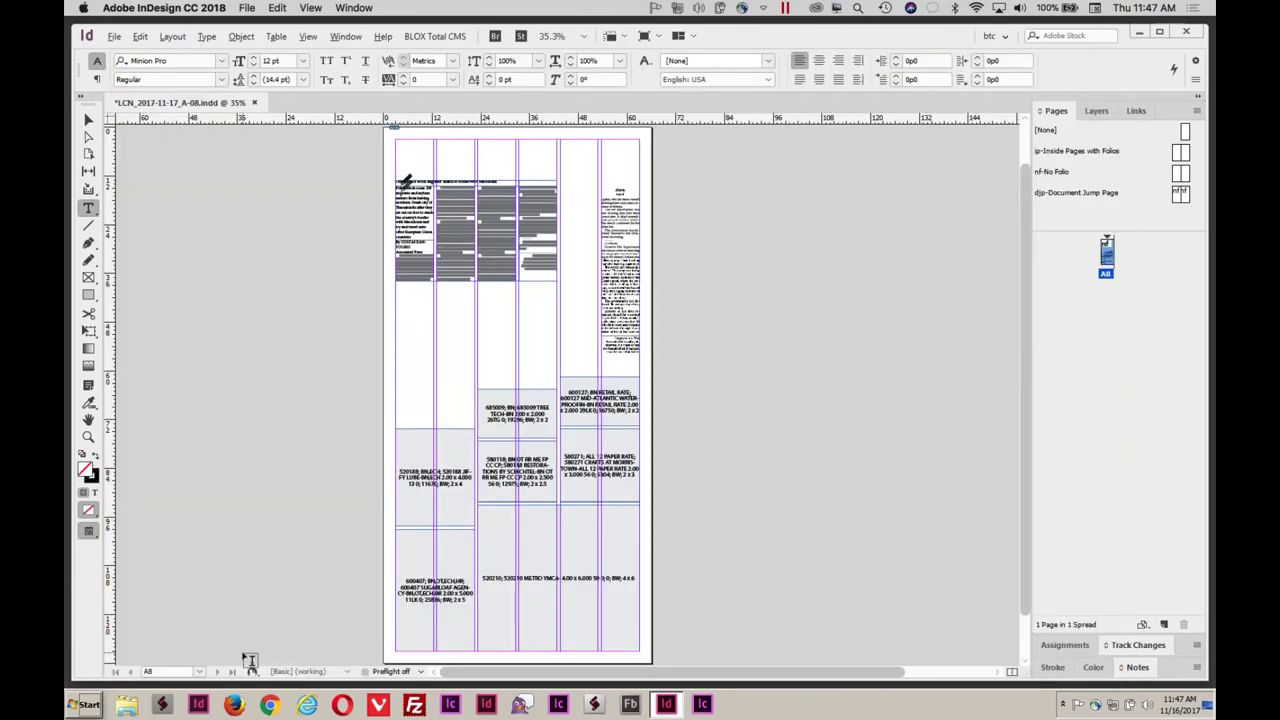
key("super+Tab")
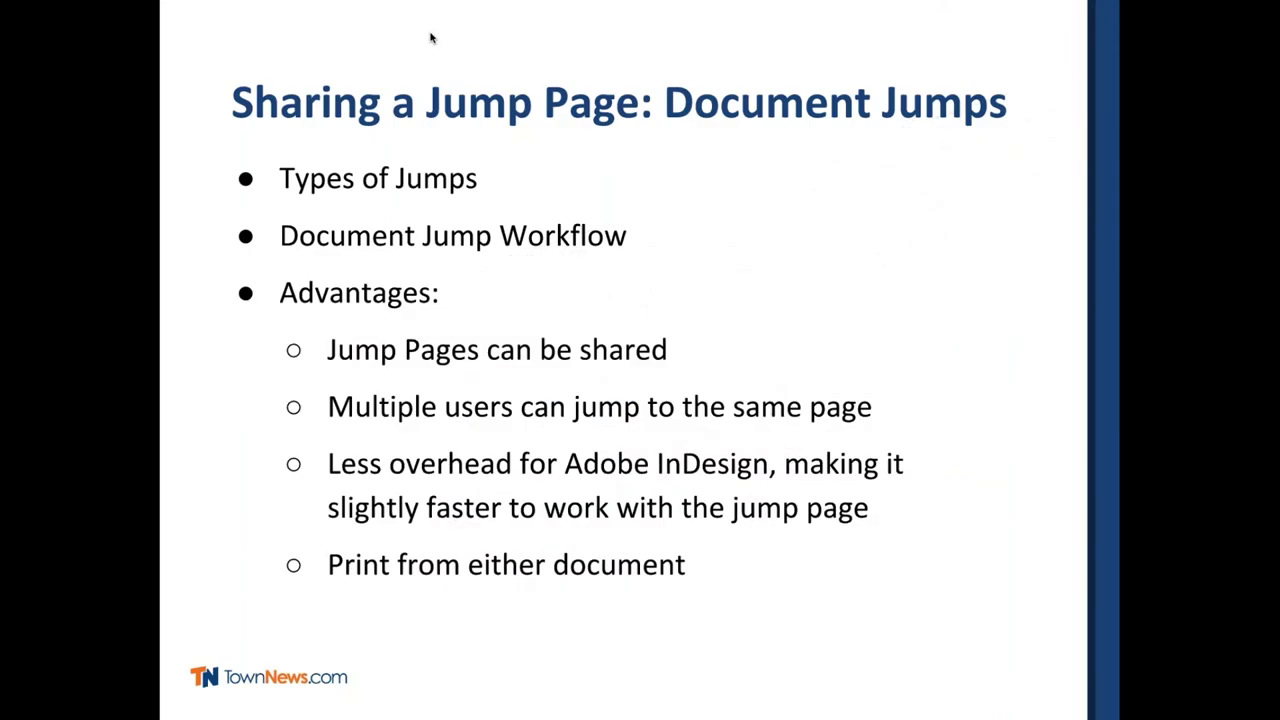
key("Right")
key("Right")
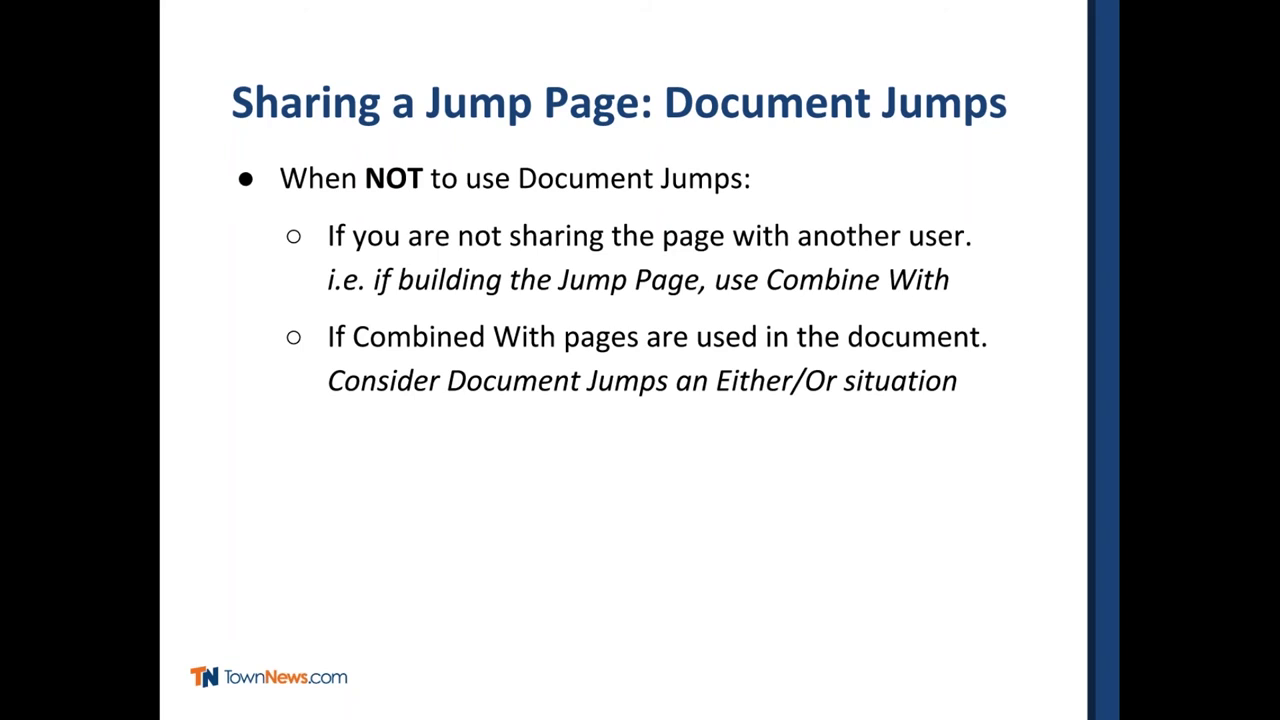
key("Right")
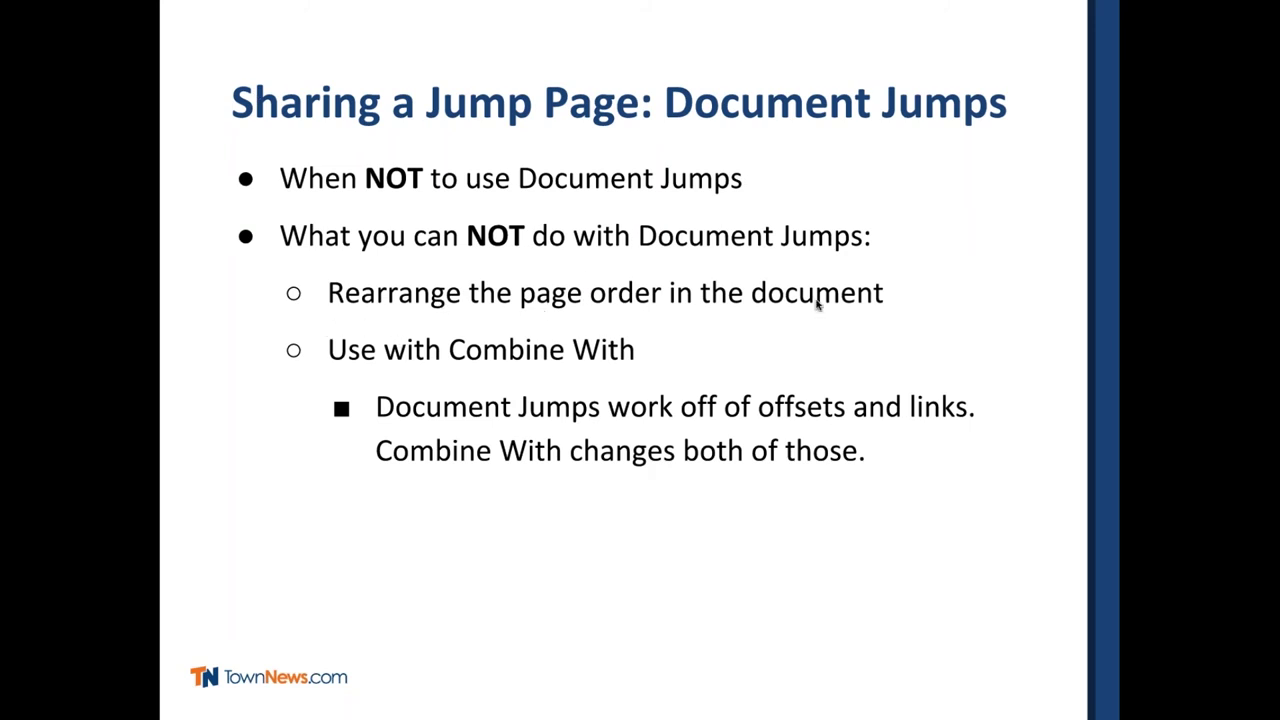
key("Right")
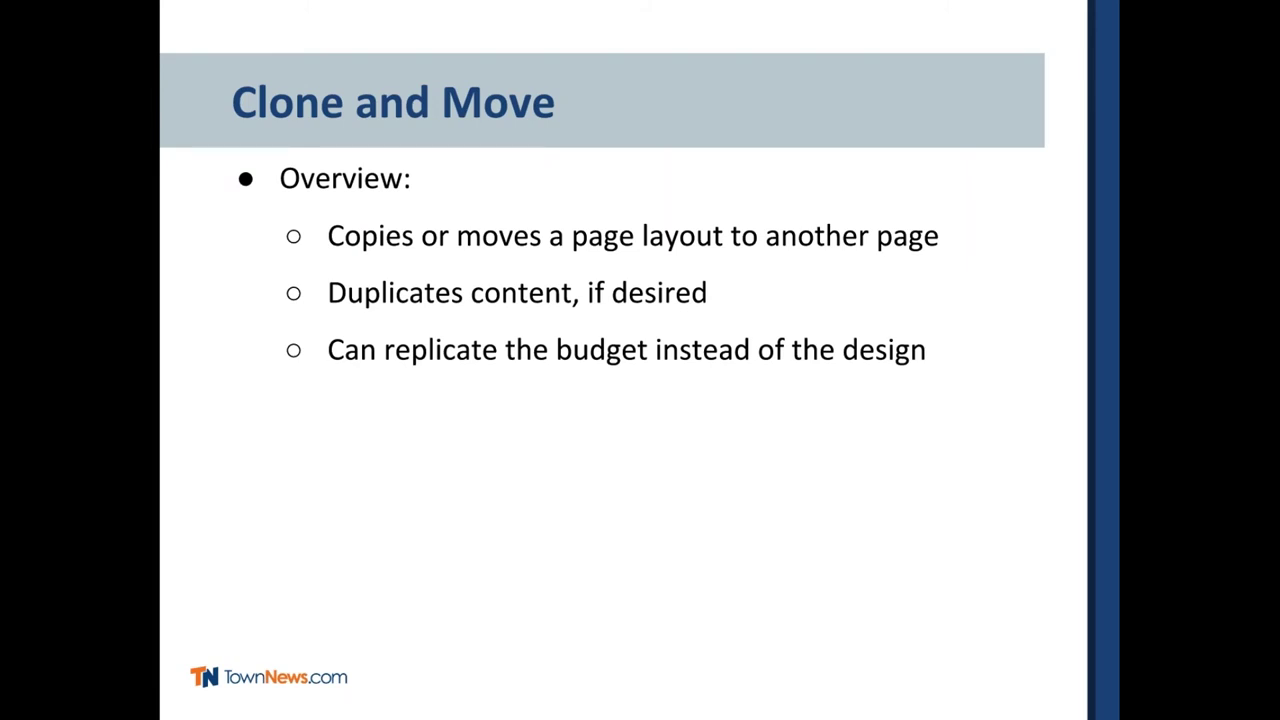
Switch to InDesign and open the page document BTC_2017-11-14_A-02 from BLOX Total CMS.
key("super+Tab")
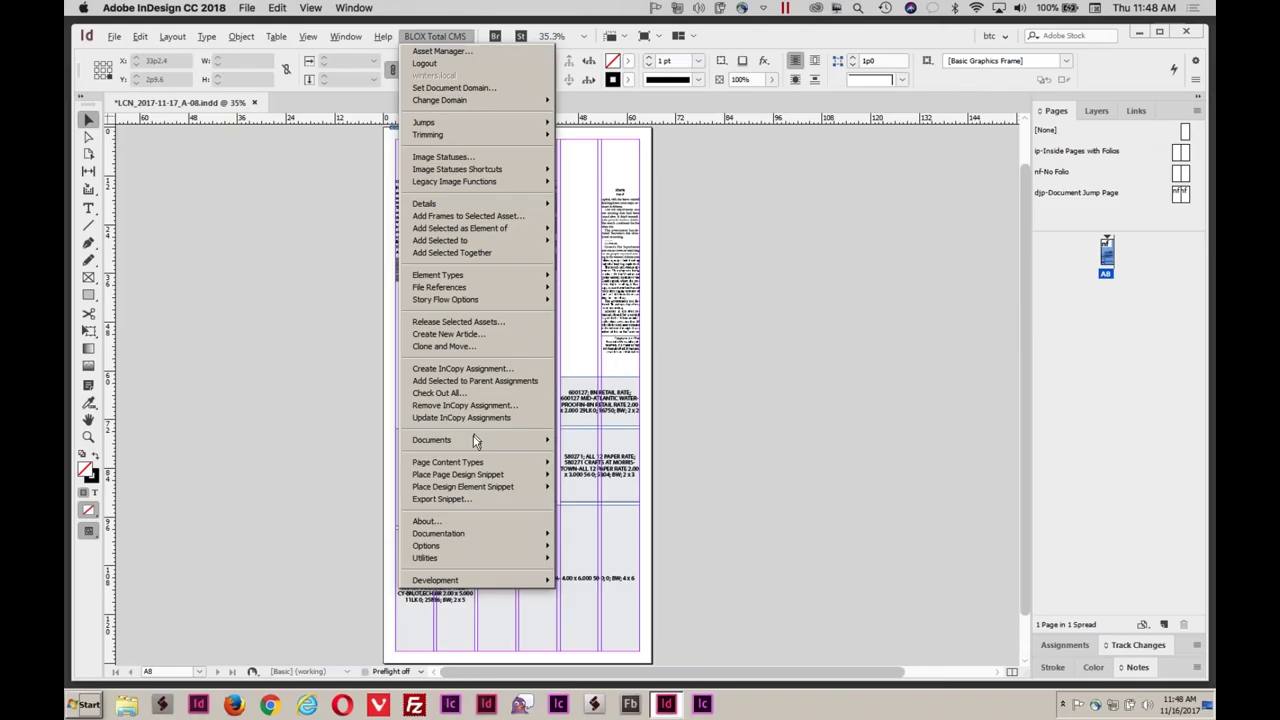
mouse_move(530, 445)
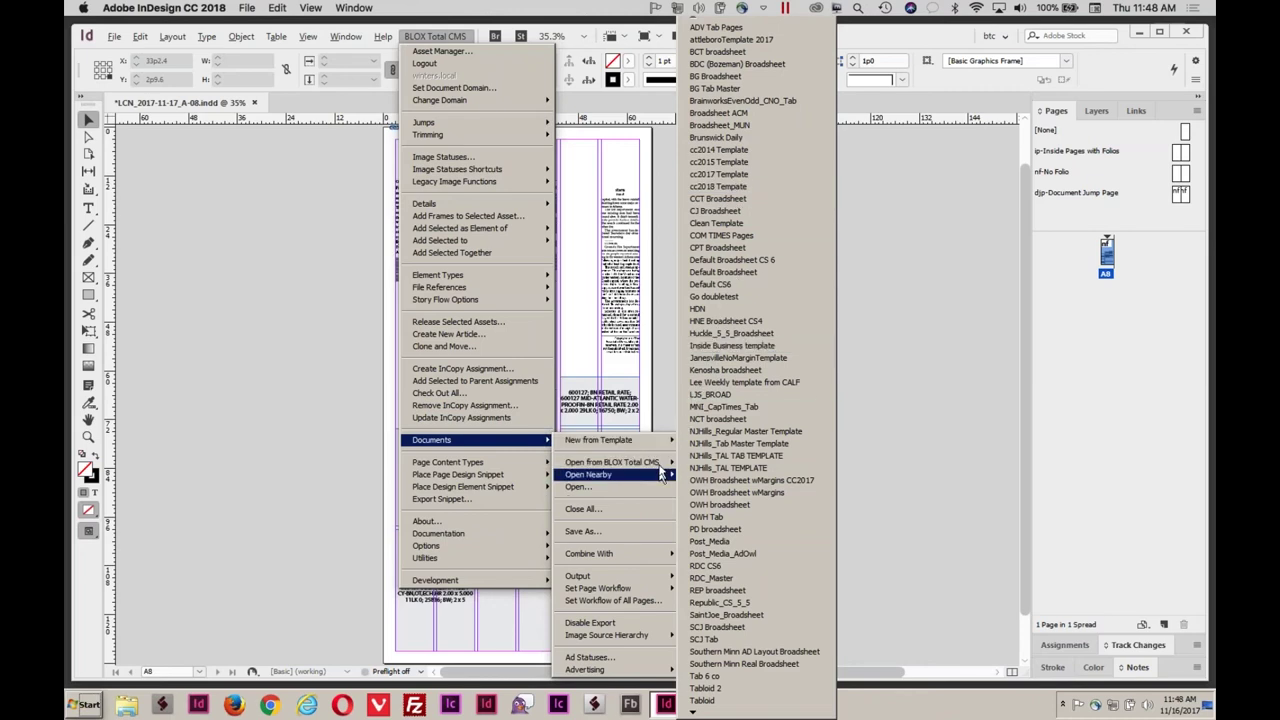
mouse_move(660, 468)
mouse_move(750, 468)
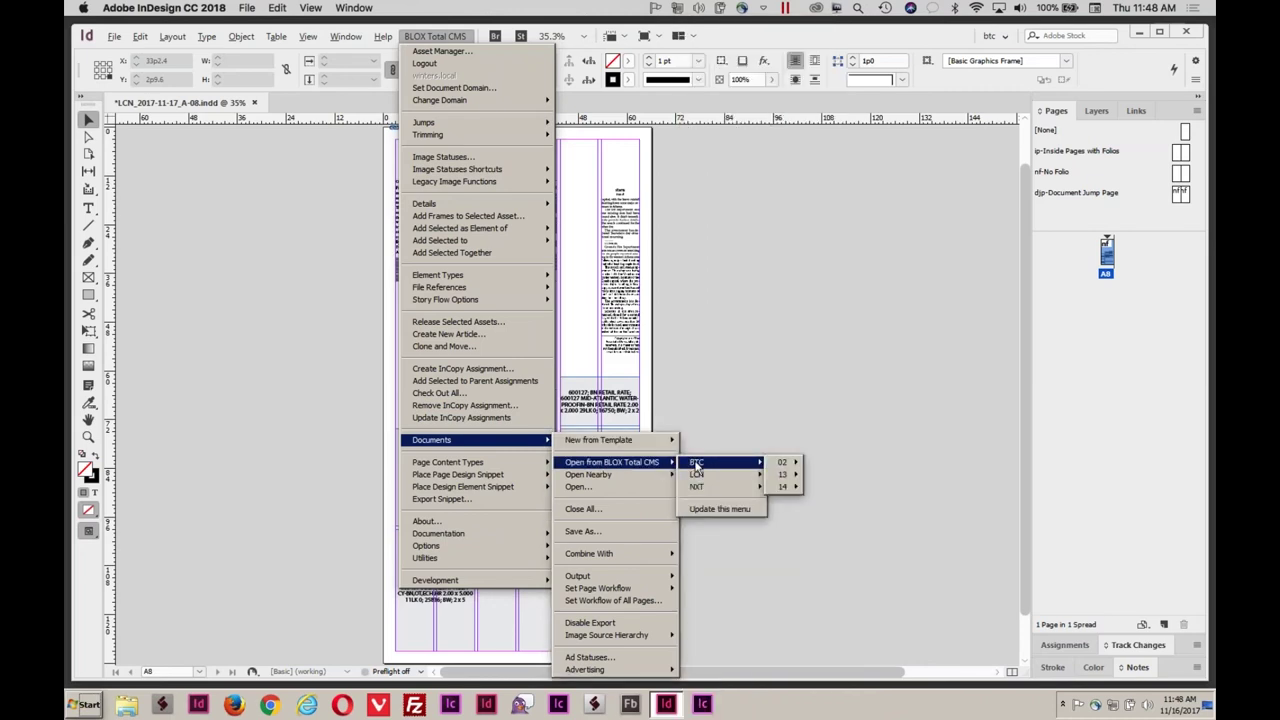
mouse_move(783, 485)
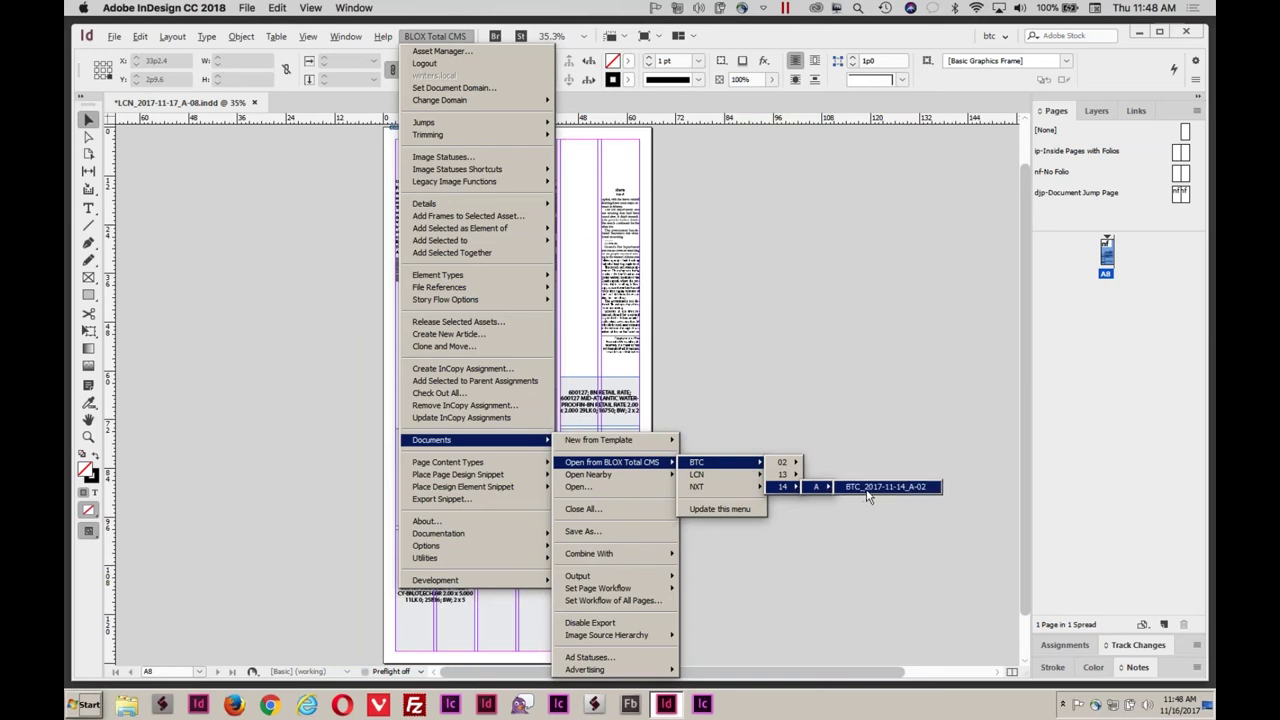
left_click(866, 491)
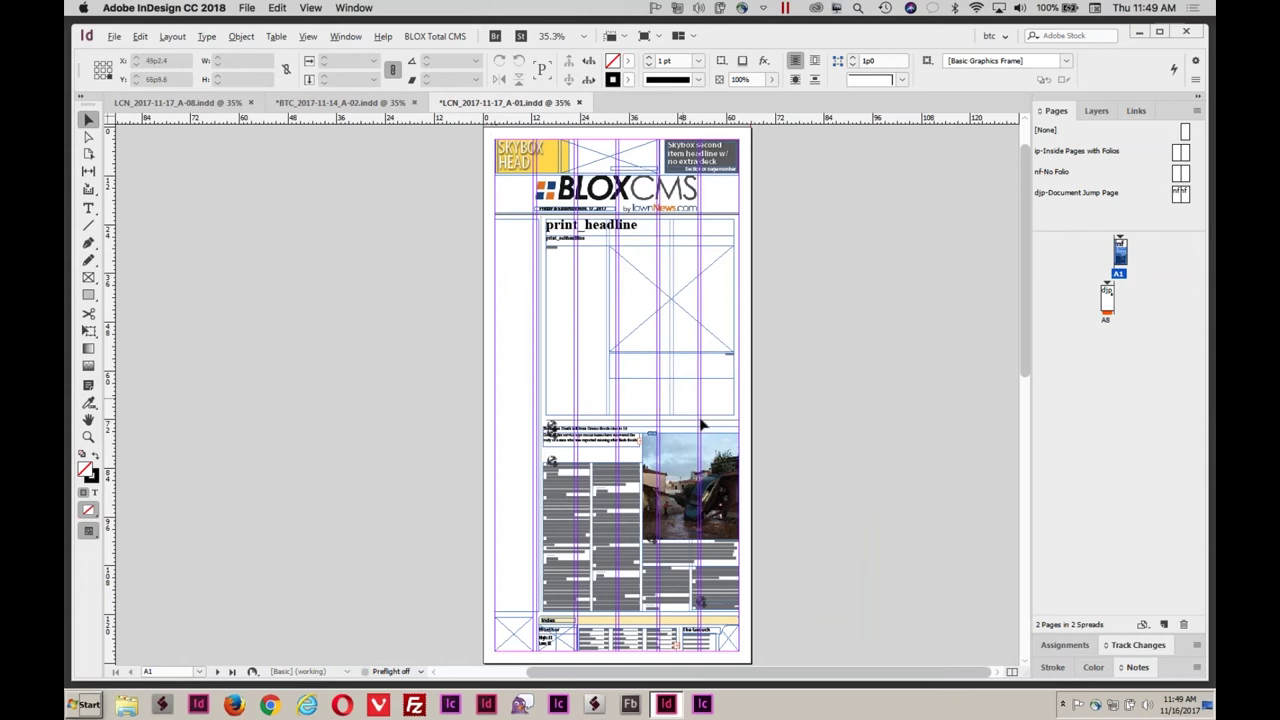
Select all frames between page A1's nameplate and index, and set up Clone and Move of all selected items to open document BTC_2017-11-14_A-02.
left_click_drag(475, 218, 797, 605)
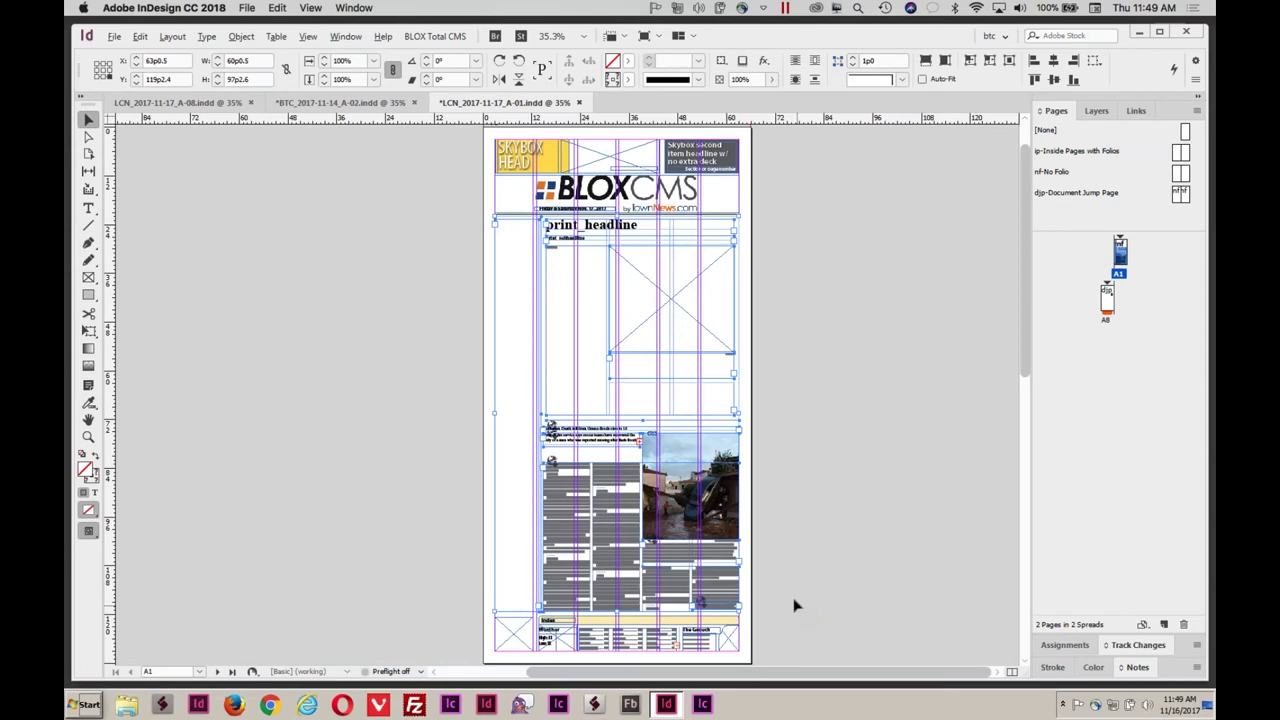
left_click(430, 38)
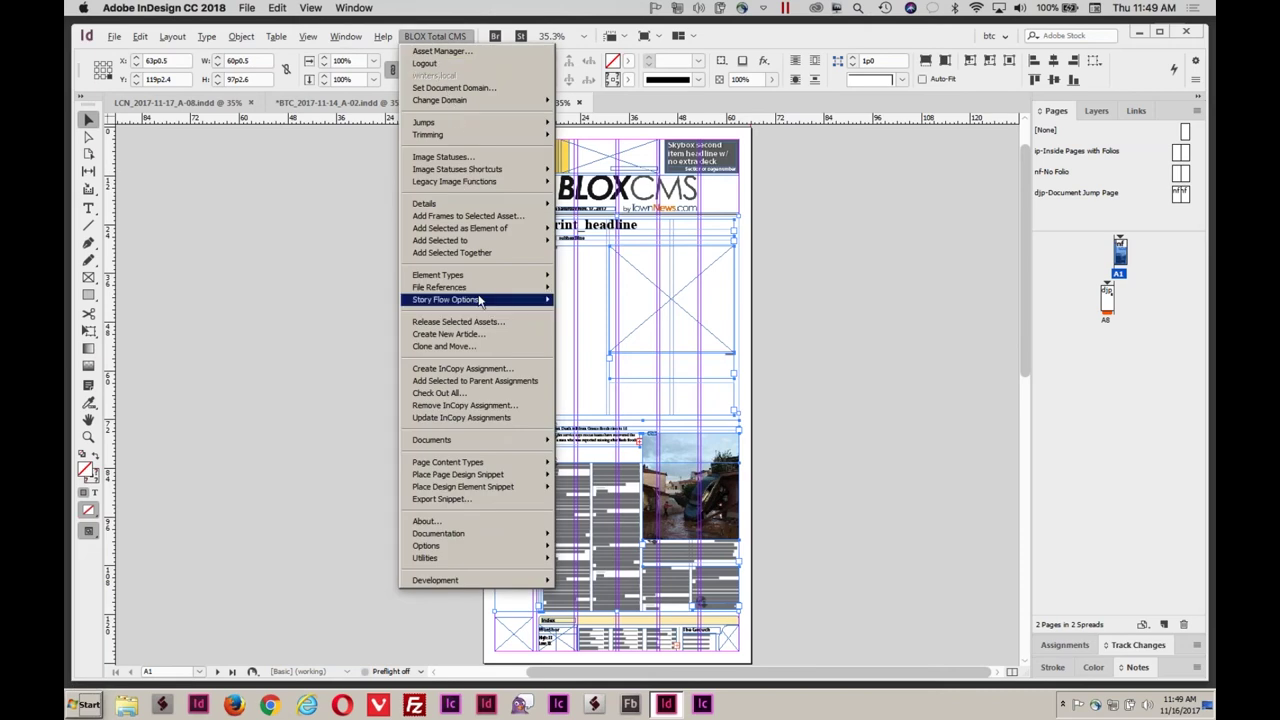
mouse_move(480, 302)
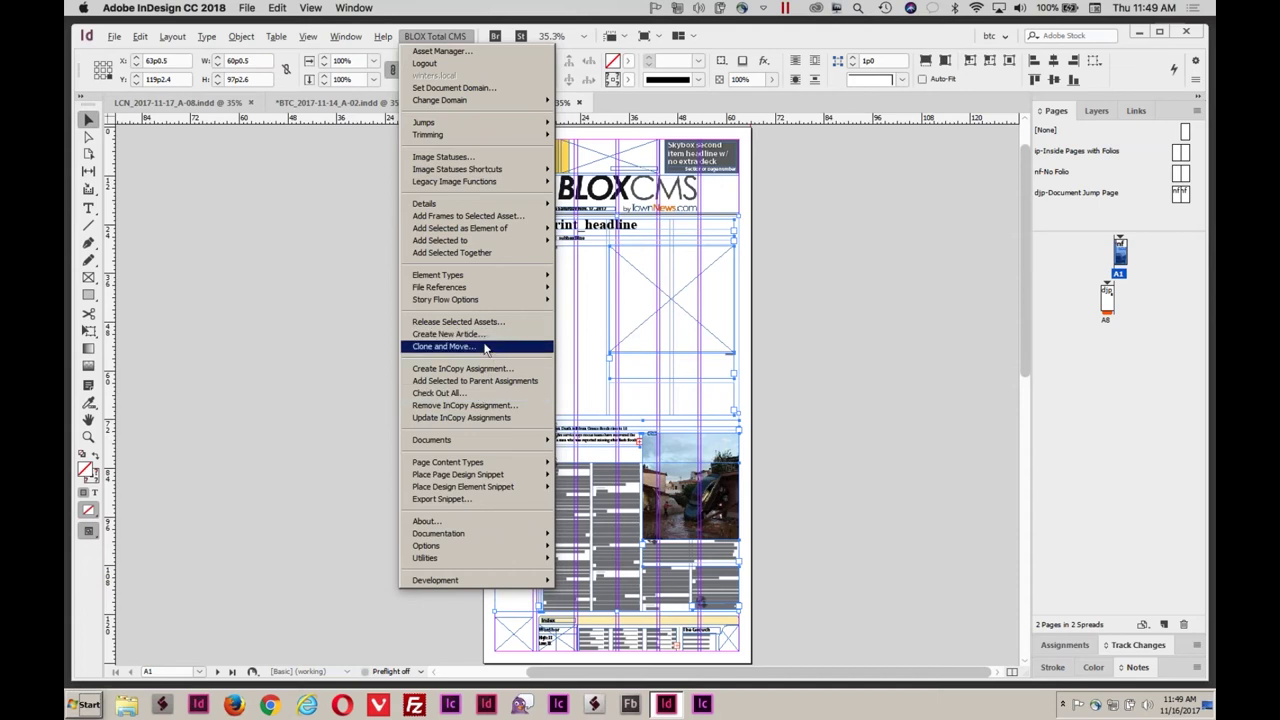
left_click(484, 347)
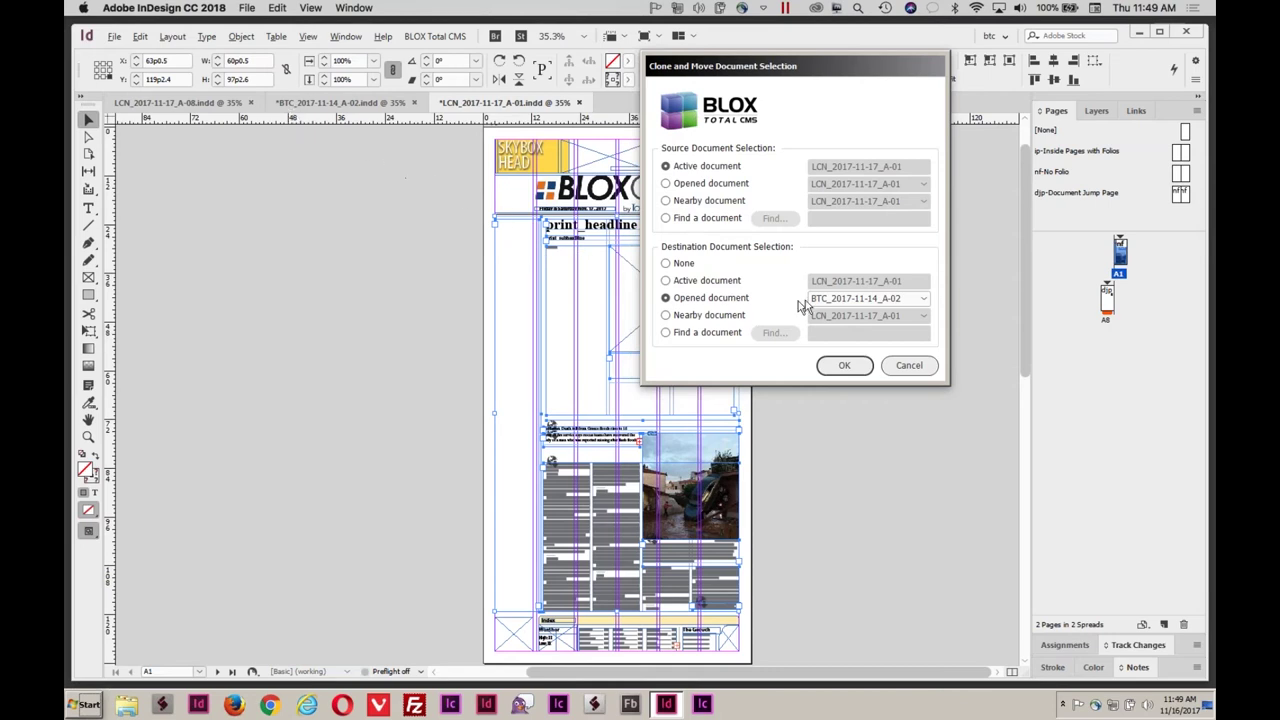
left_click(836, 365)
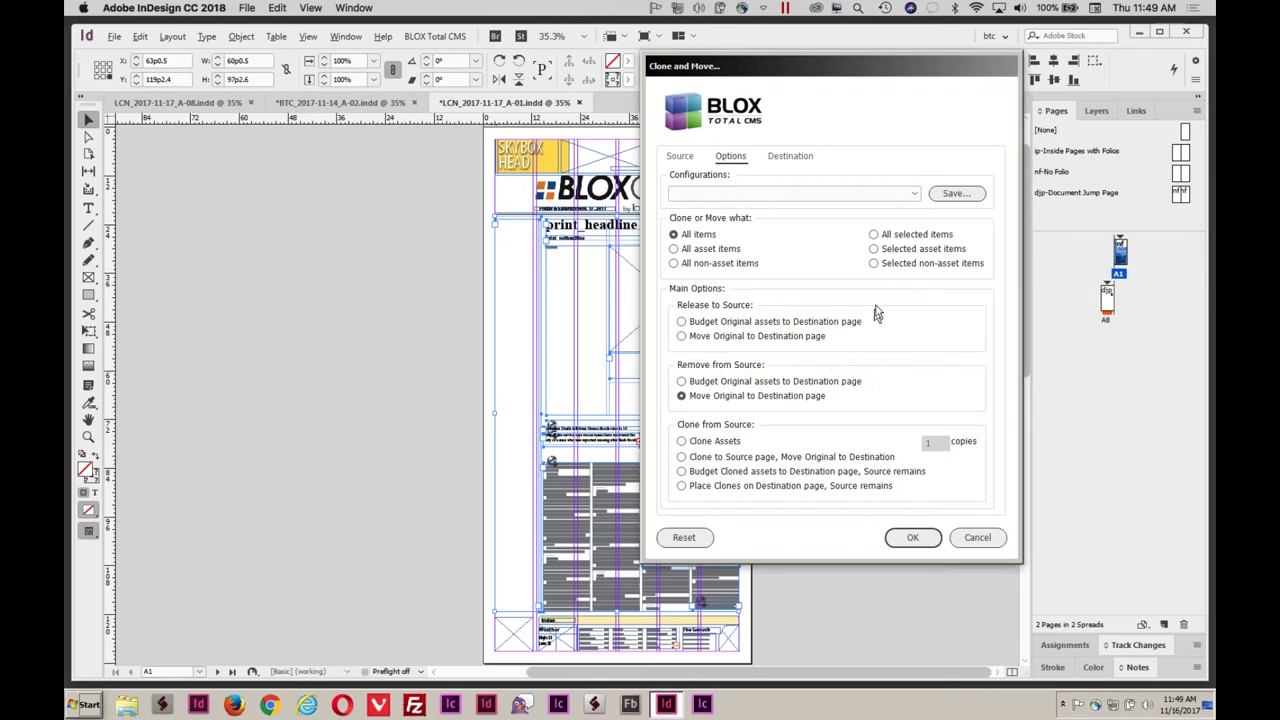
left_click(874, 234)
Review the Clone and Move source settings and set the destination workflow to News / Ready for 1st Read.
left_click(684, 163)
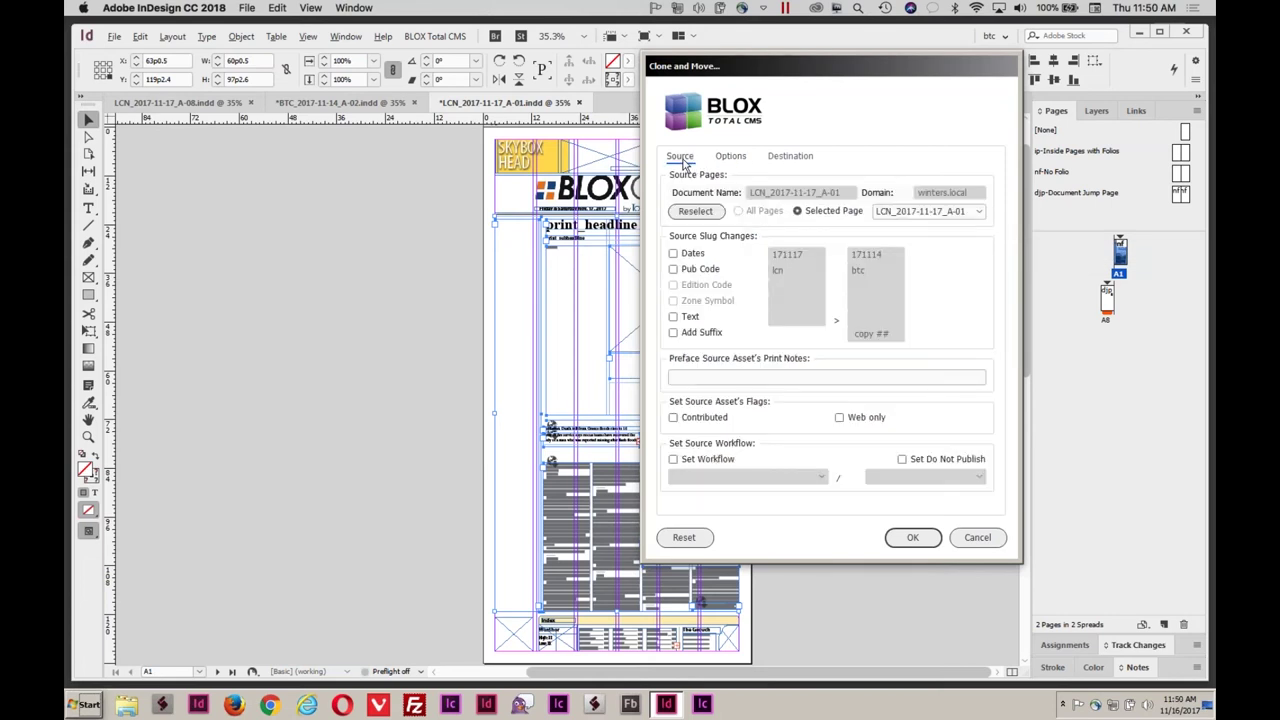
left_click(787, 158)
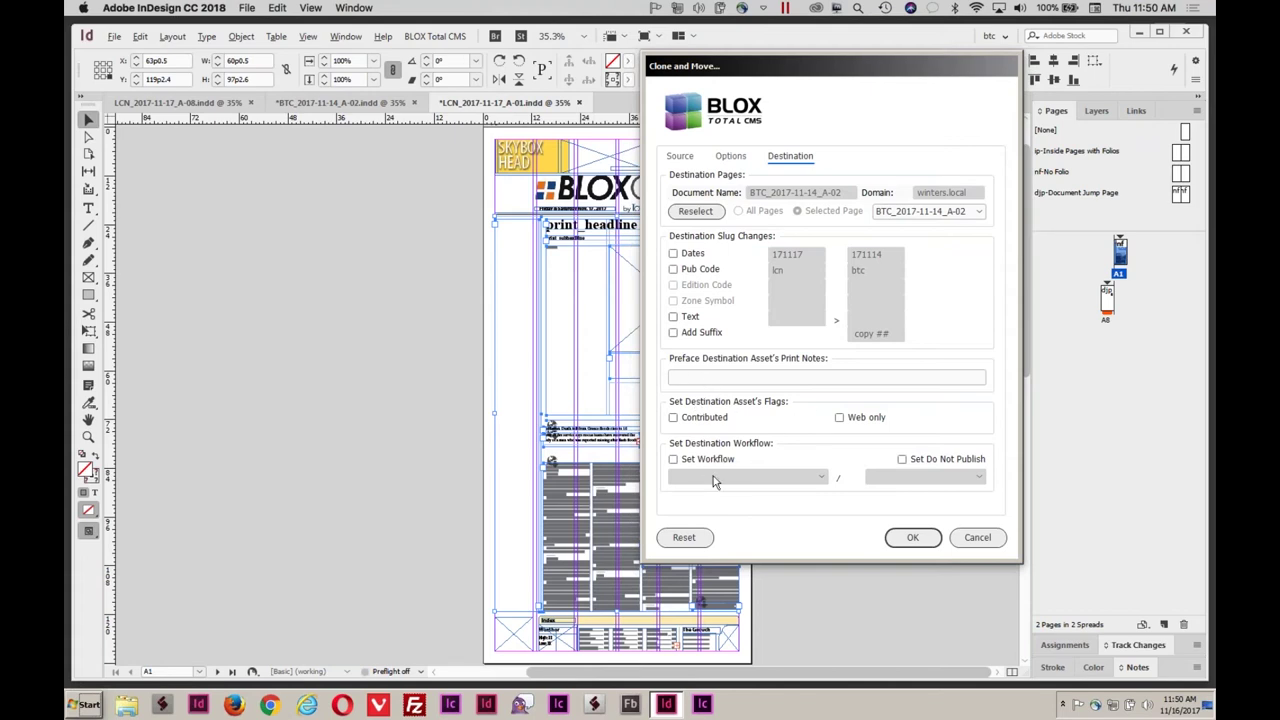
left_click(675, 461)
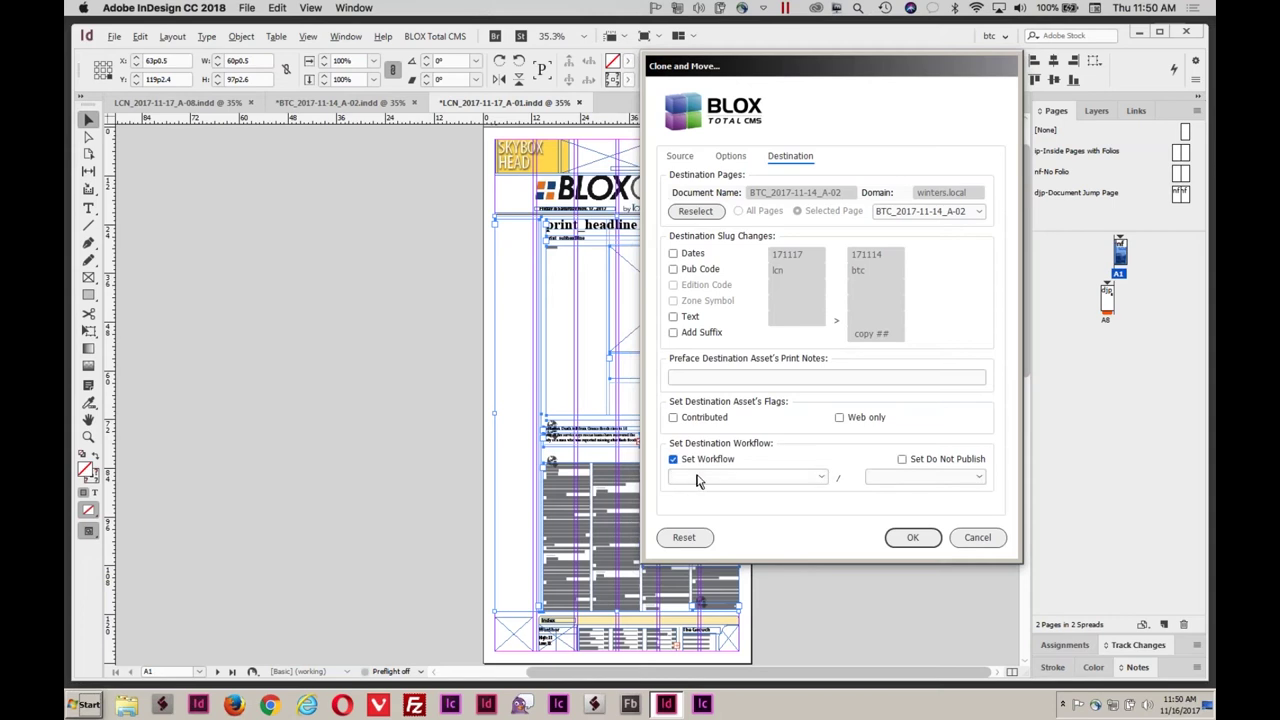
left_click(700, 478)
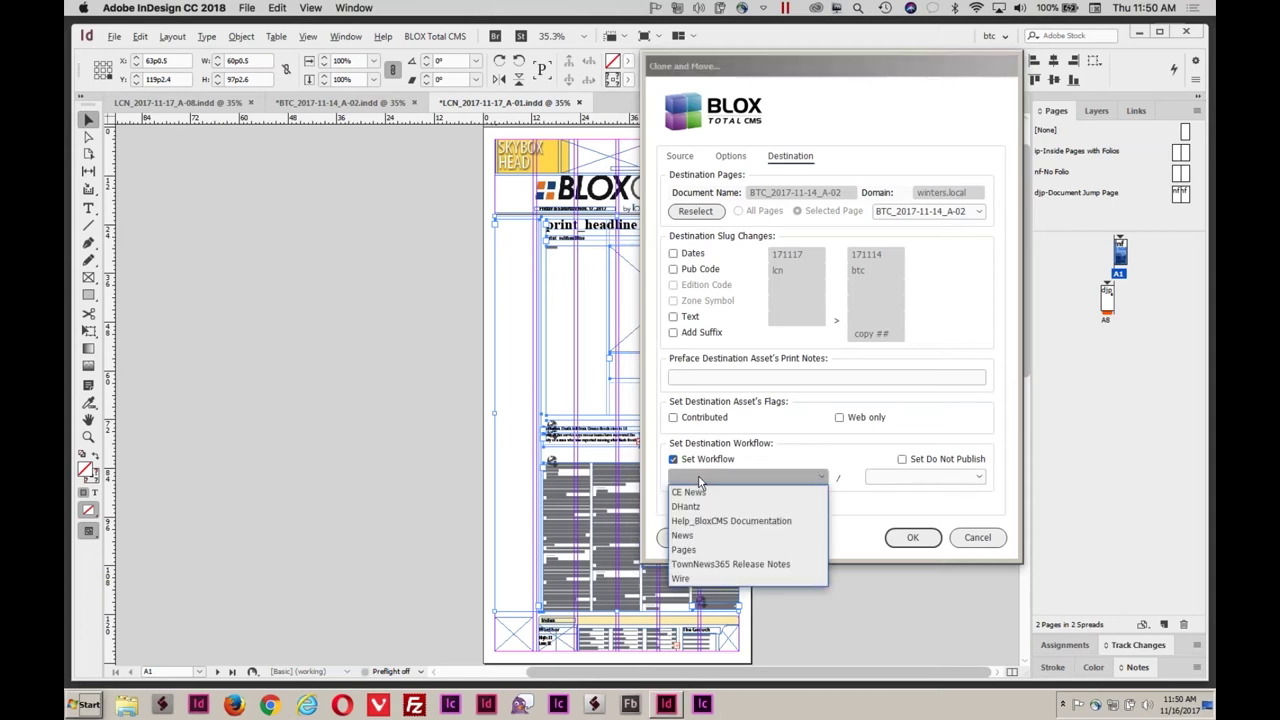
left_click(700, 536)
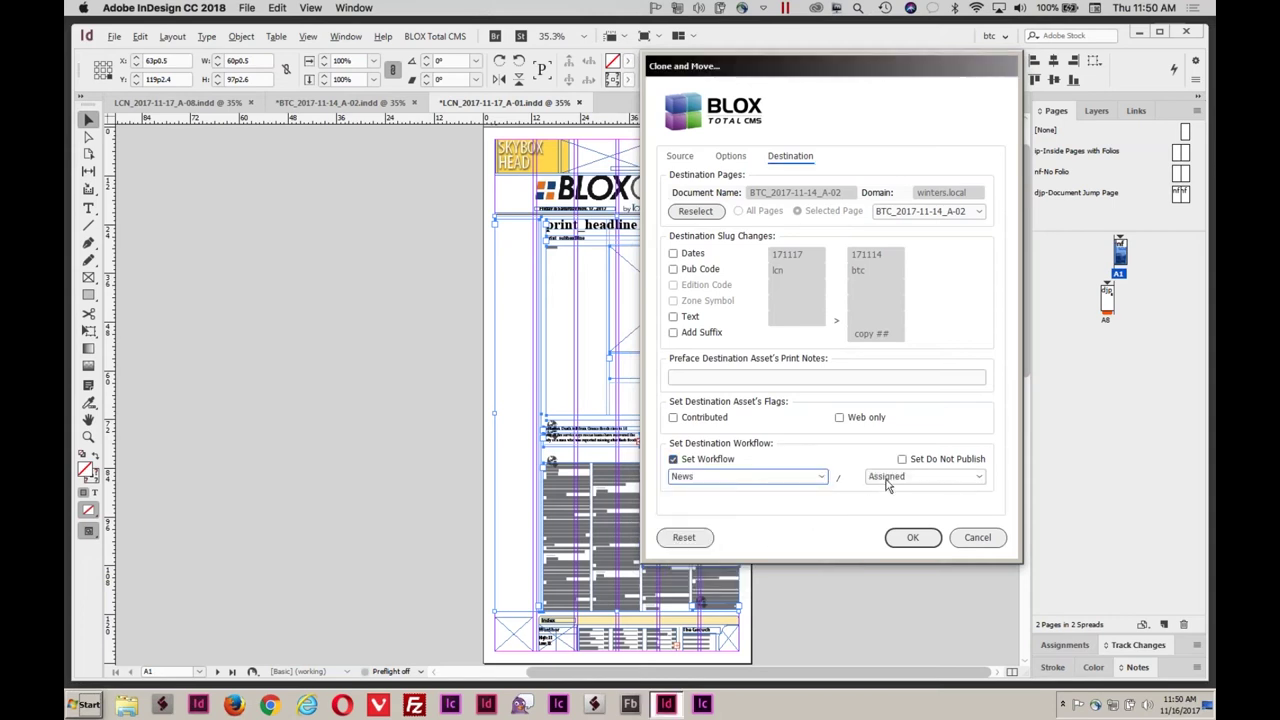
left_click(886, 480)
left_click(899, 506)
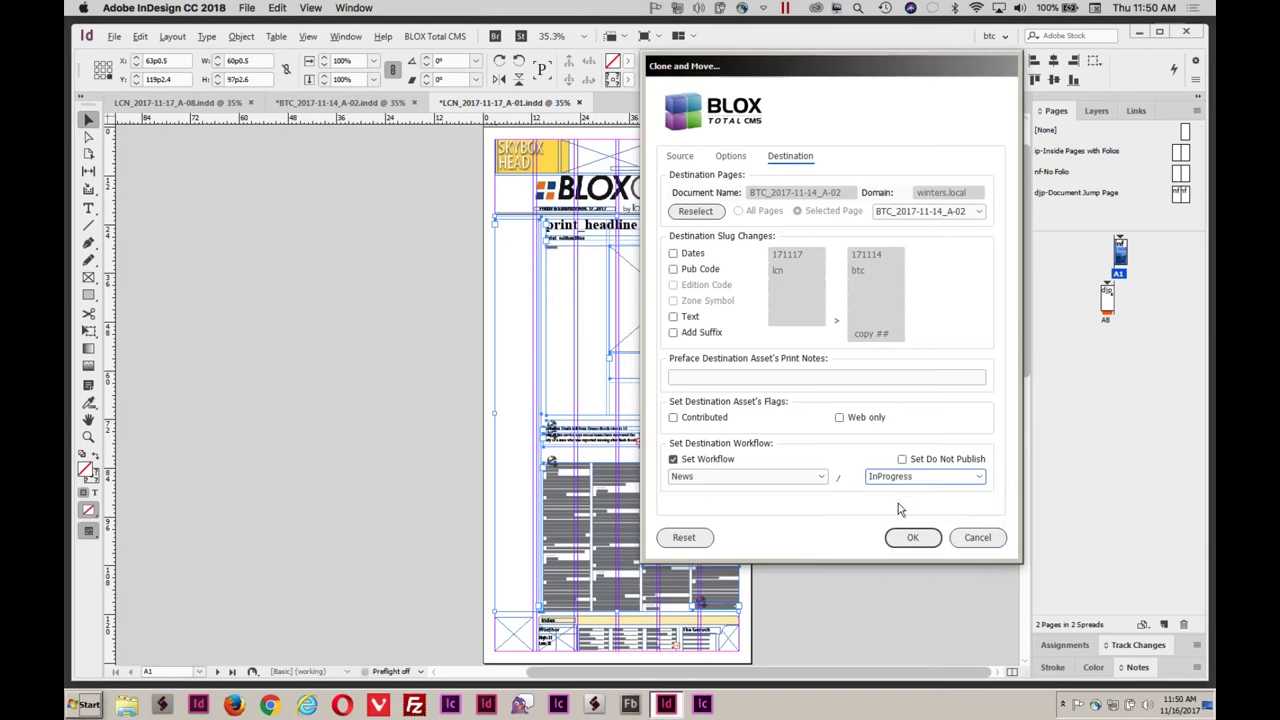
left_click(896, 478)
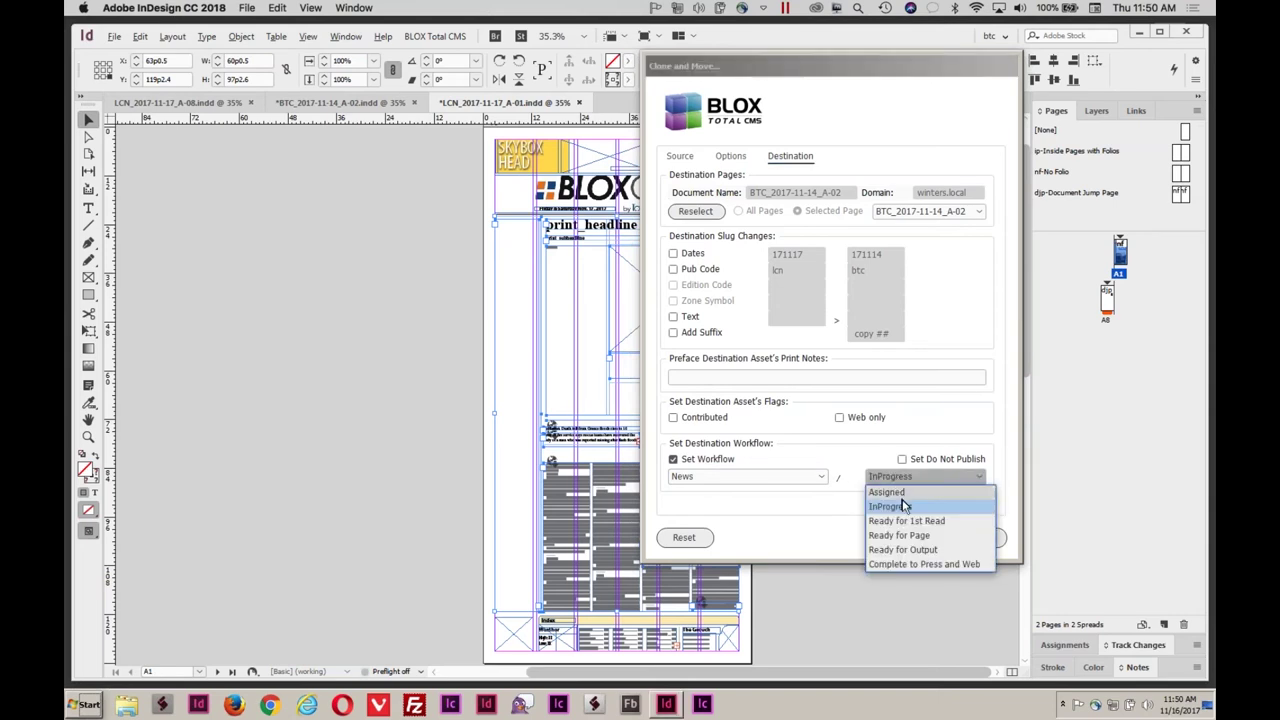
left_click(905, 521)
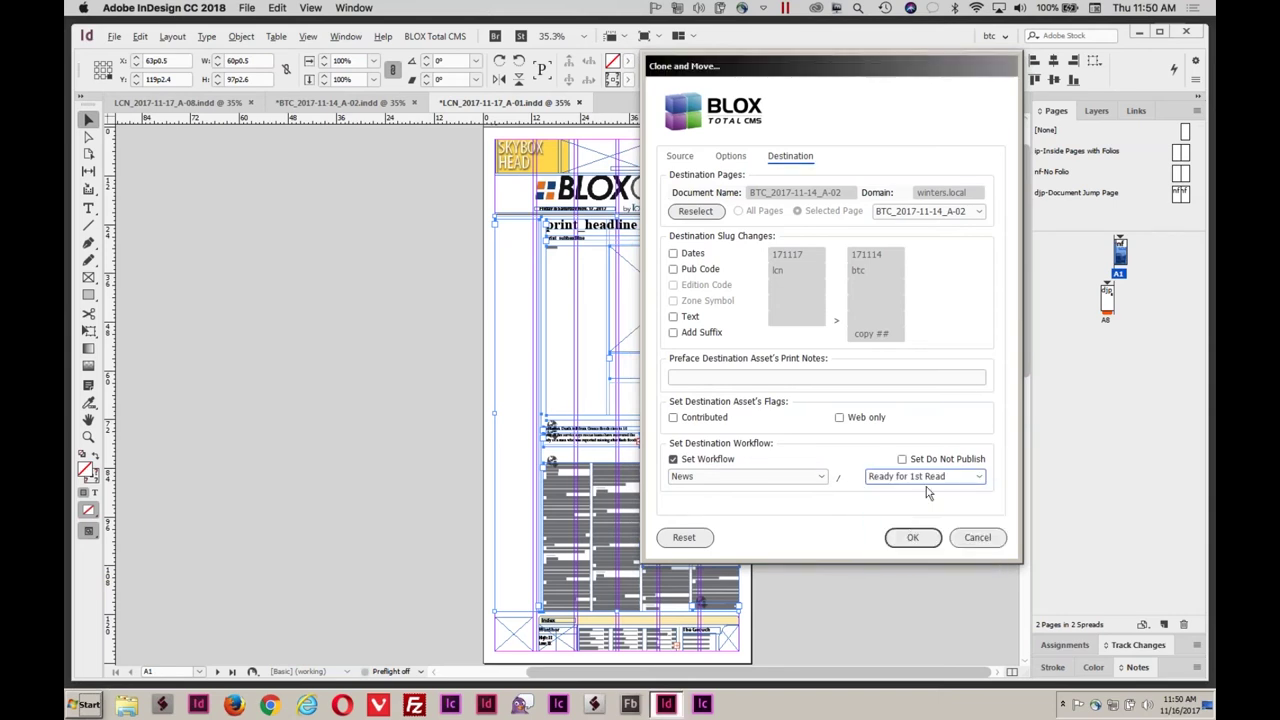
Choose to place clones on the destination page while the source remains, and run the Clone and Move.
left_click(736, 162)
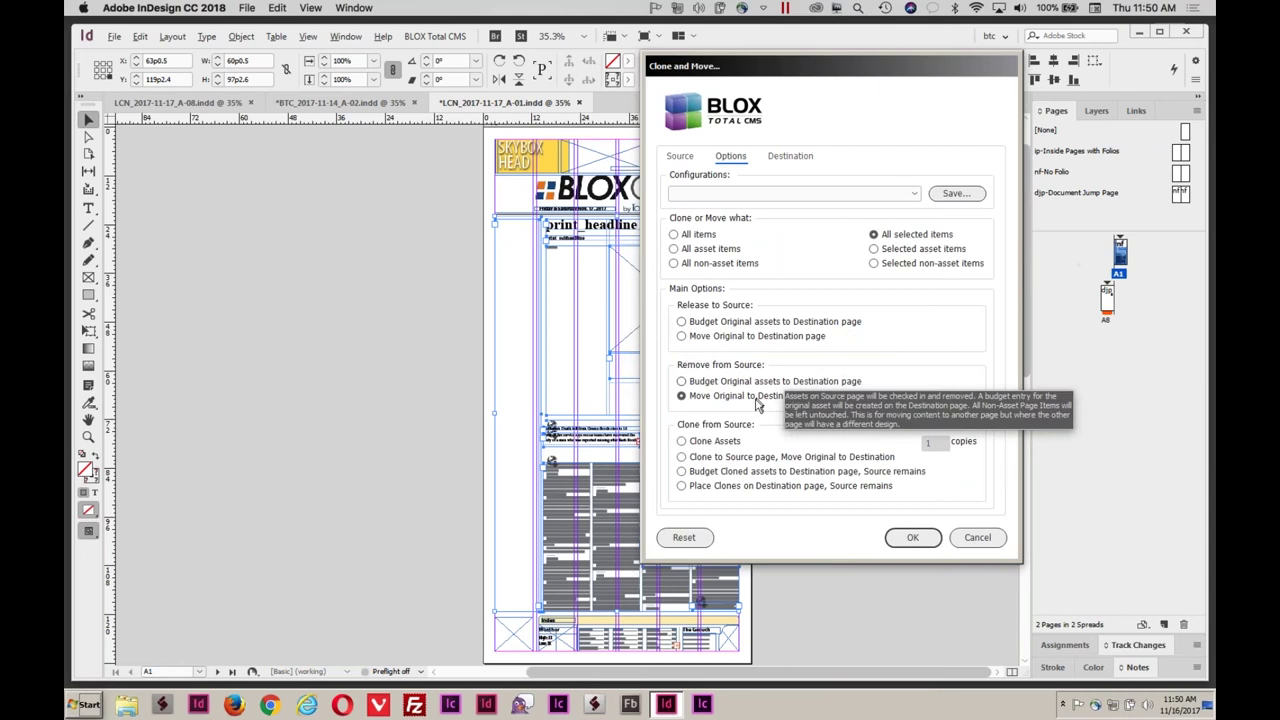
left_click(681, 488)
left_click(914, 537)
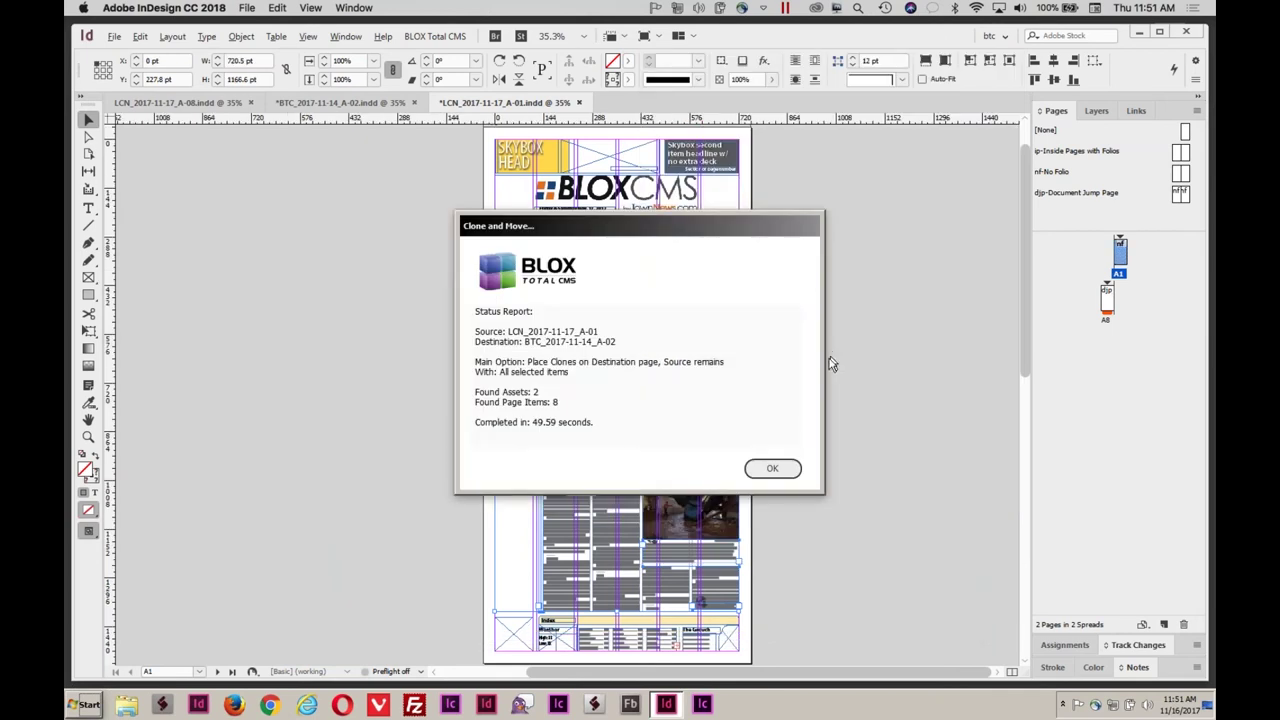
left_click(778, 479)
left_click(770, 476)
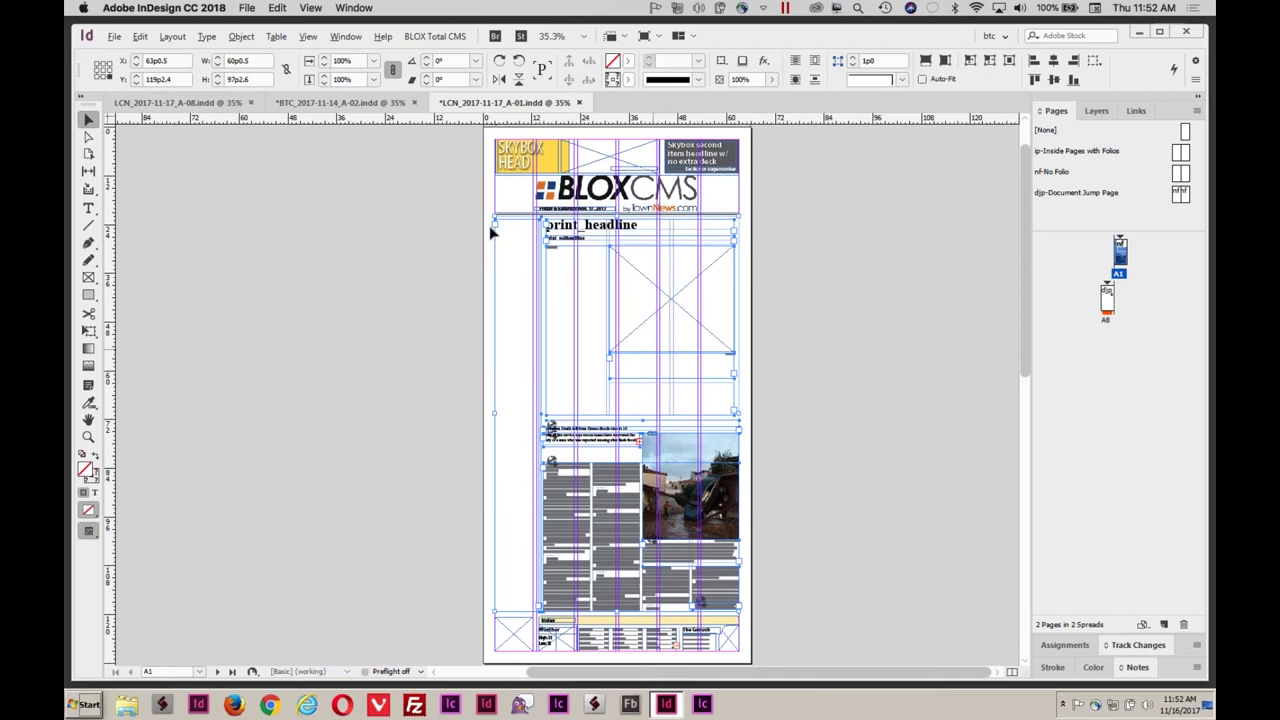
Check the asset details of the cloned main story on BTC_2017-11-14_A-02, including its current workflow.
left_click(326, 104)
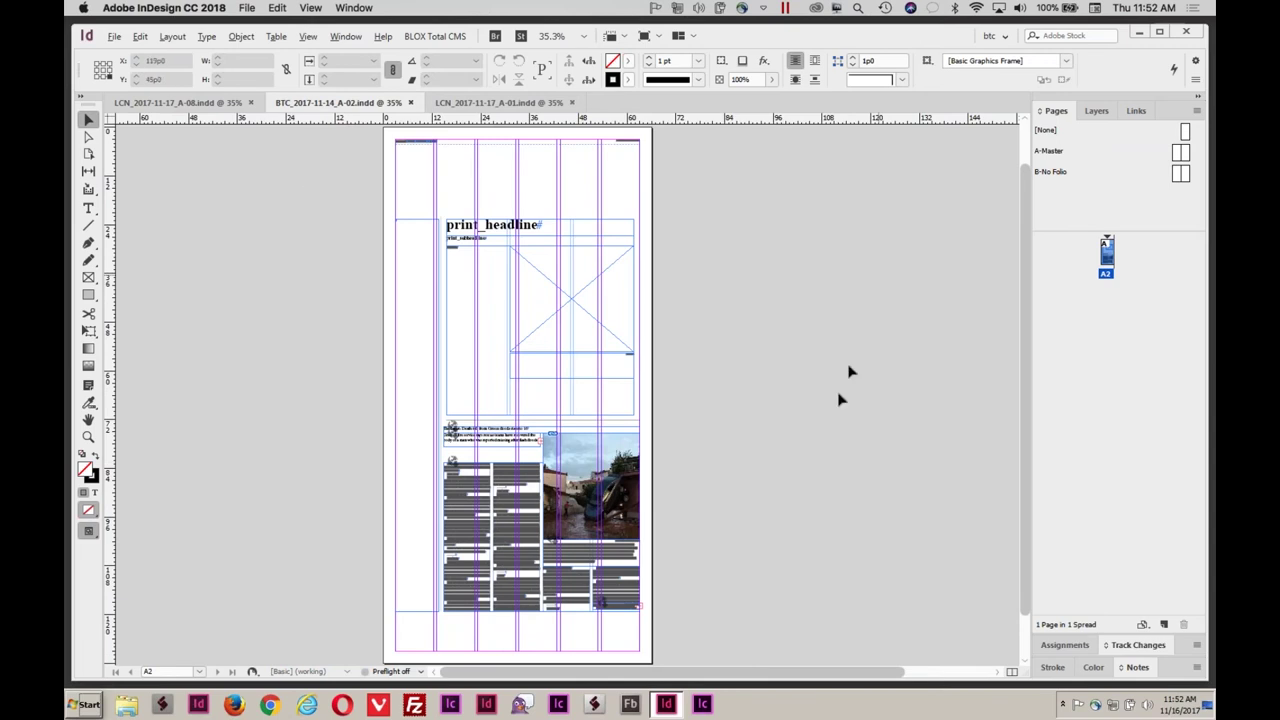
left_click(487, 523)
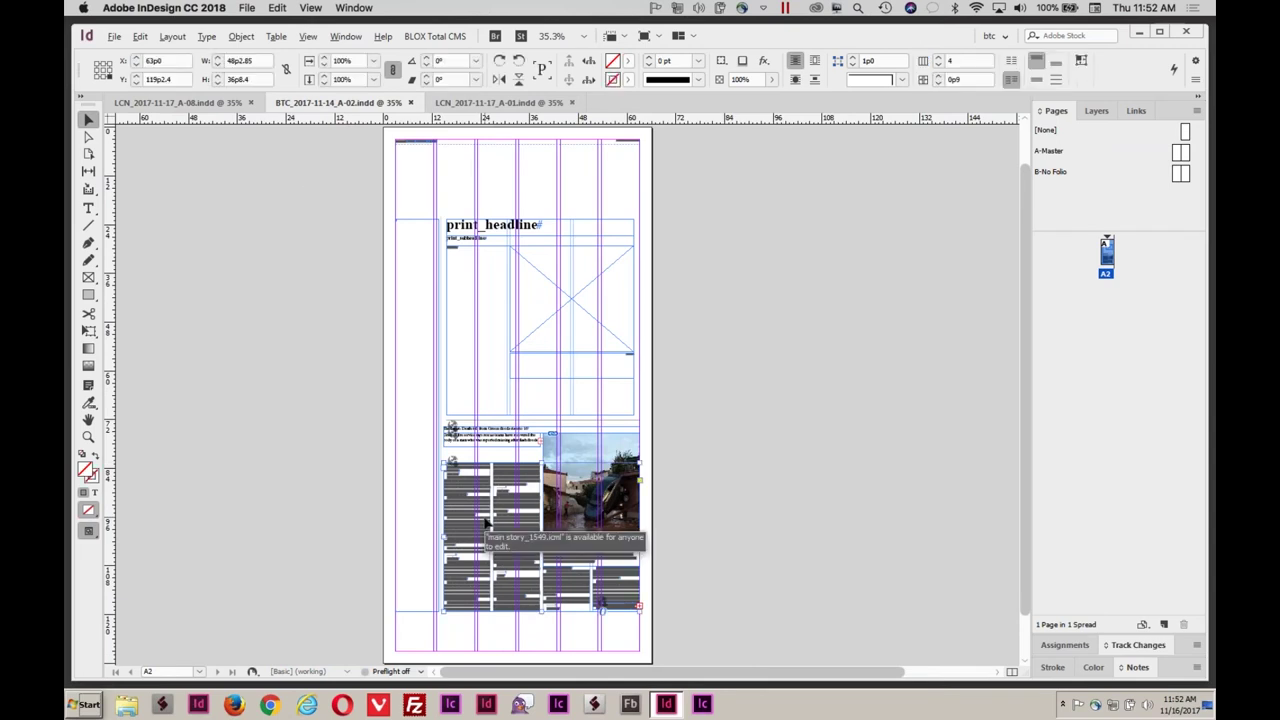
left_click(462, 36)
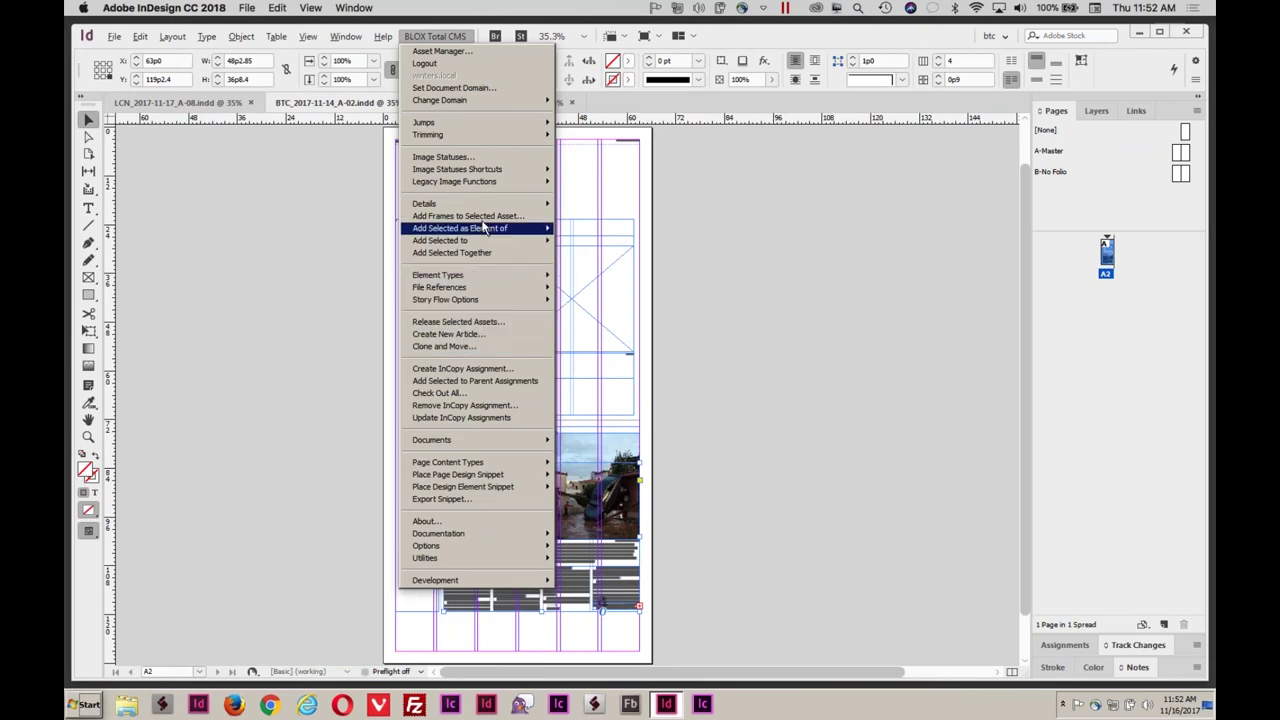
mouse_move(479, 208)
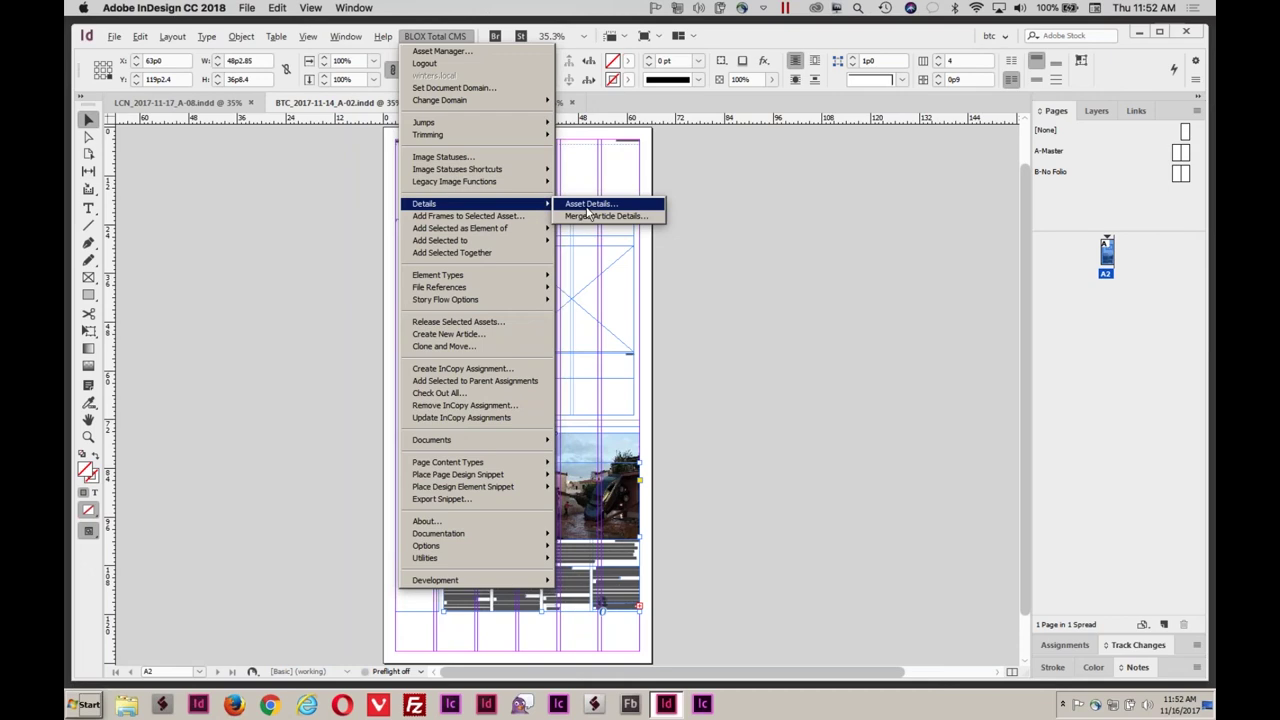
left_click(588, 210)
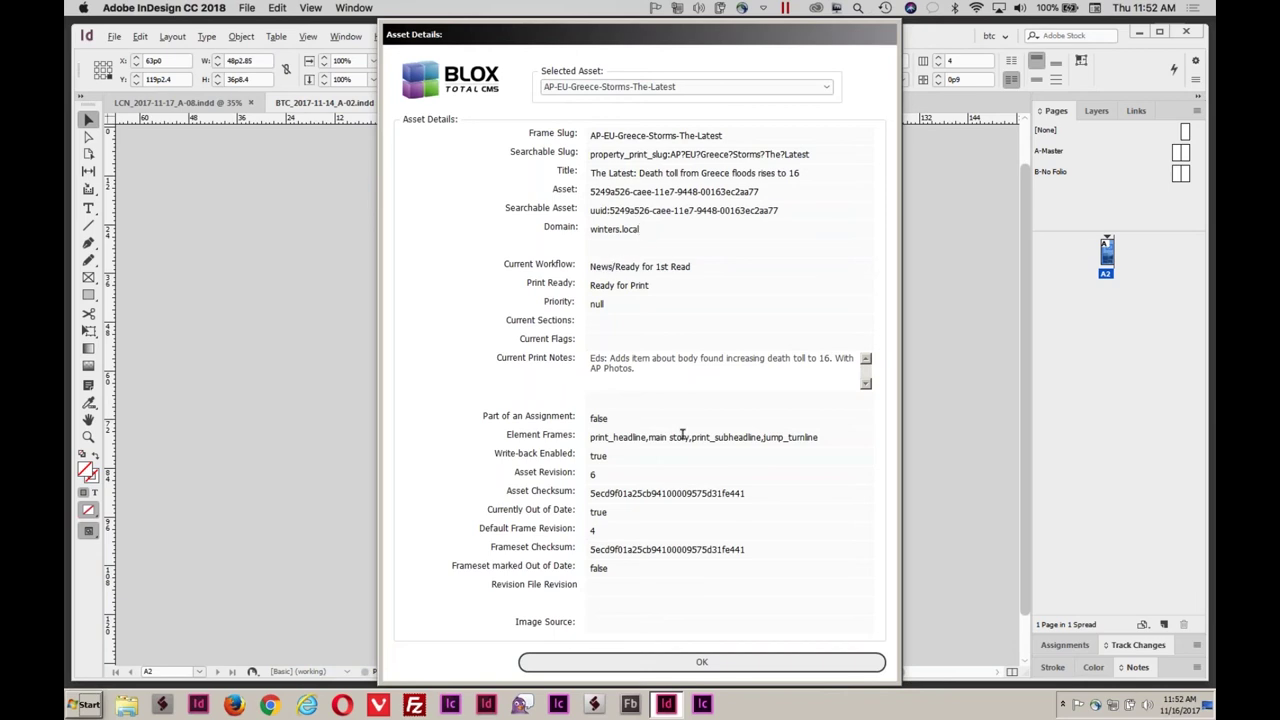
left_click(606, 660)
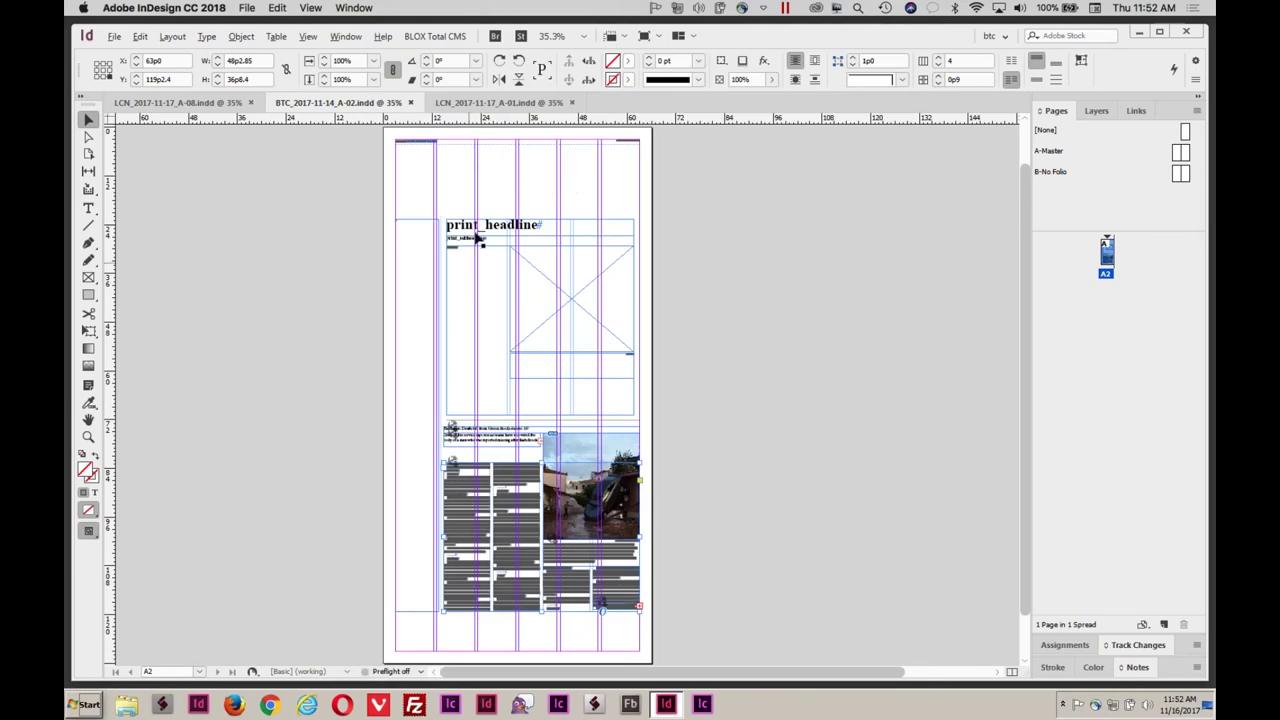
Check the asset details of the original main story on LCN_2017-11-17_A-01 for comparison with its clone.
left_click(478, 104)
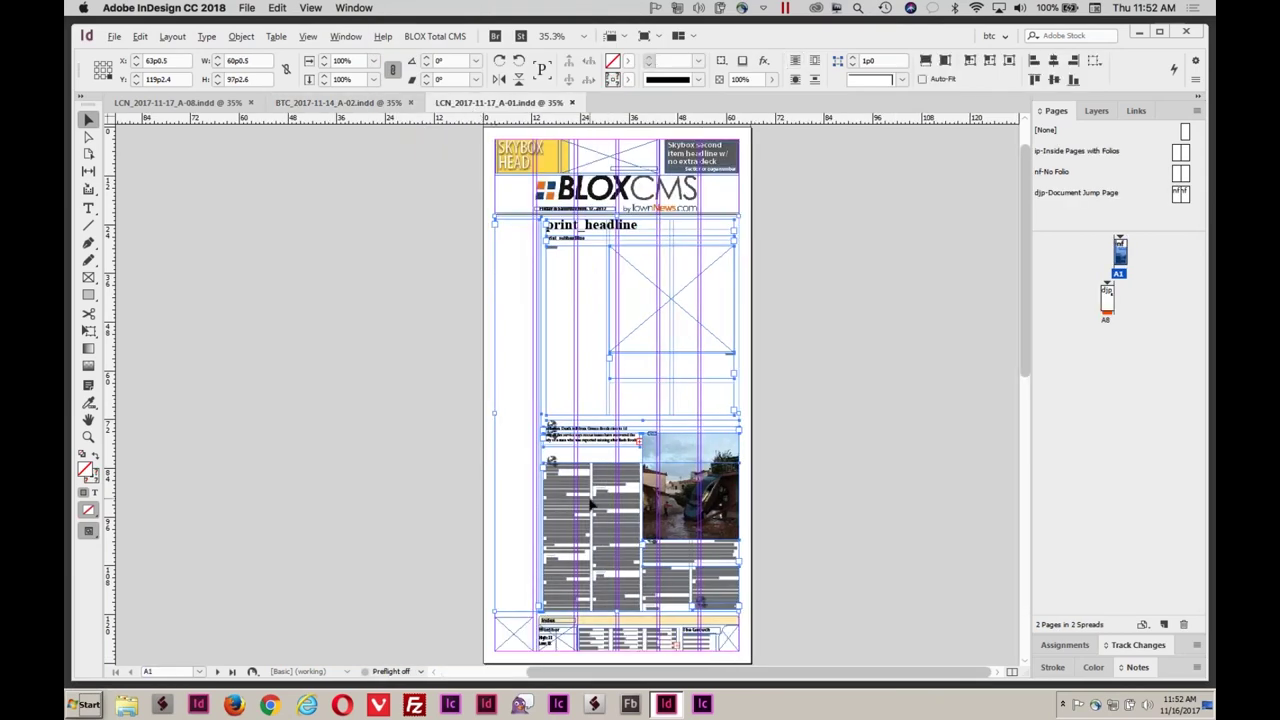
left_click(874, 457)
left_click(569, 523)
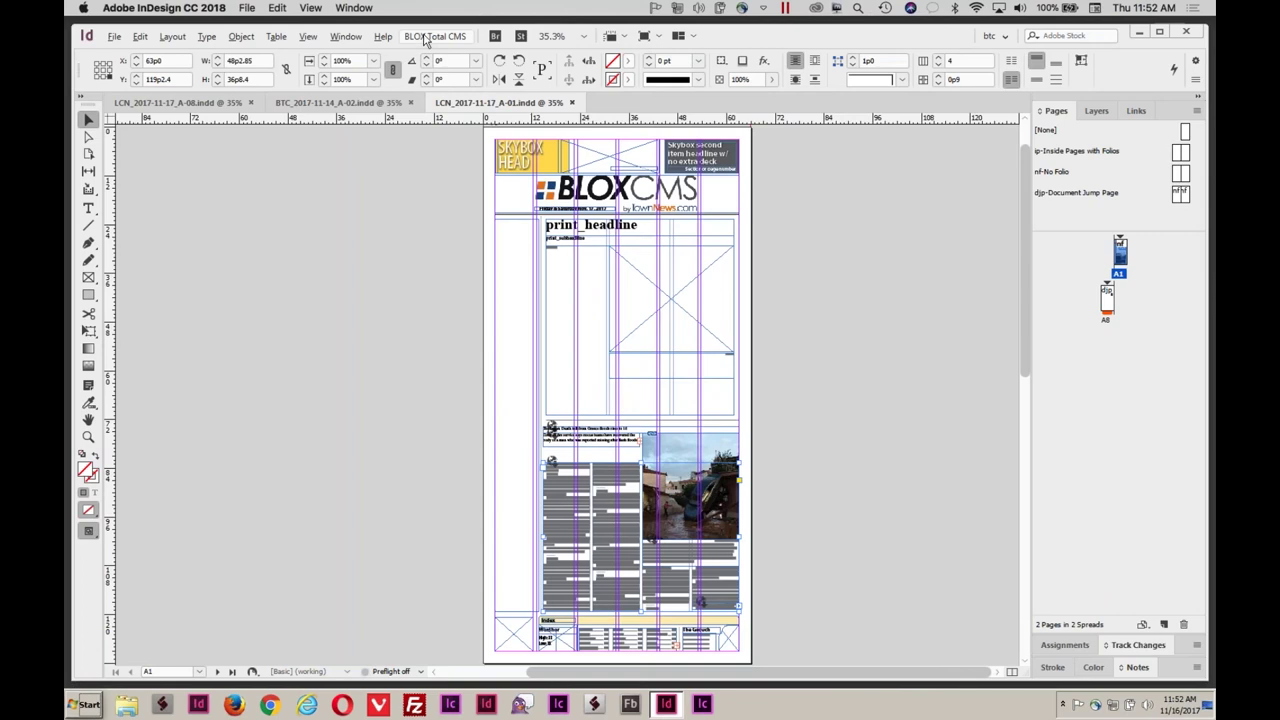
left_click(425, 38)
mouse_move(470, 206)
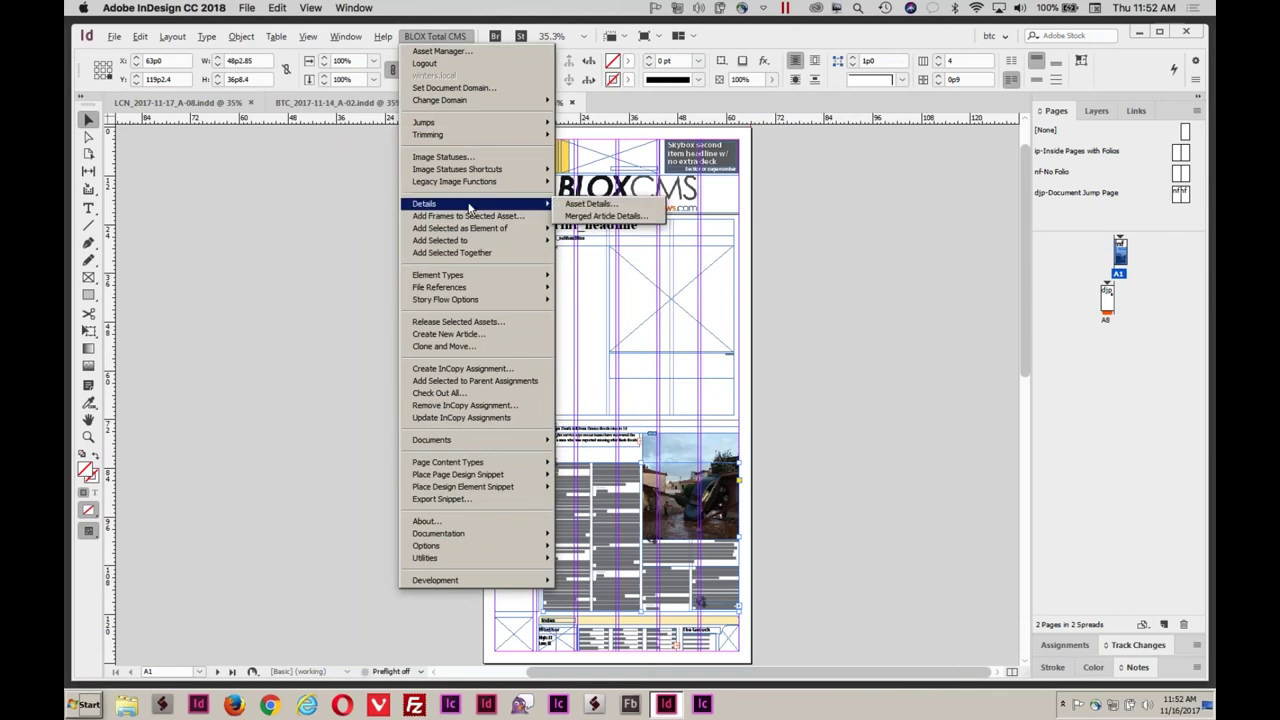
left_click(588, 204)
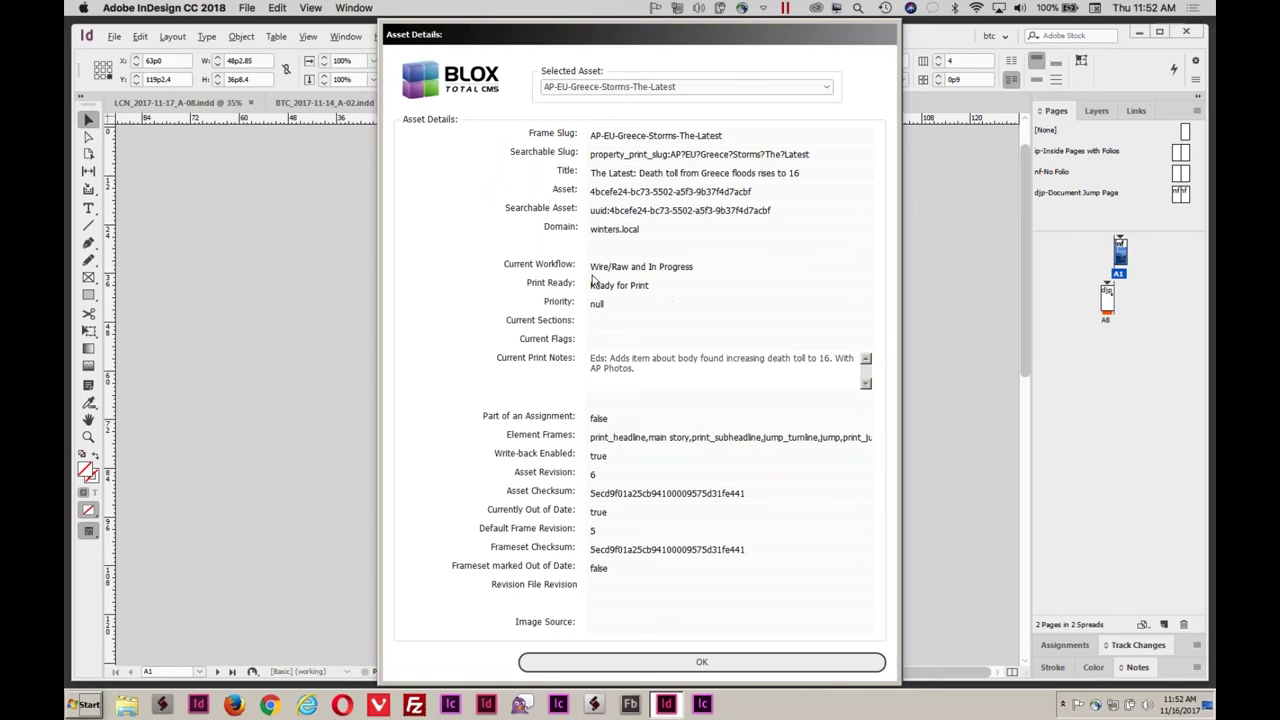
left_click(589, 662)
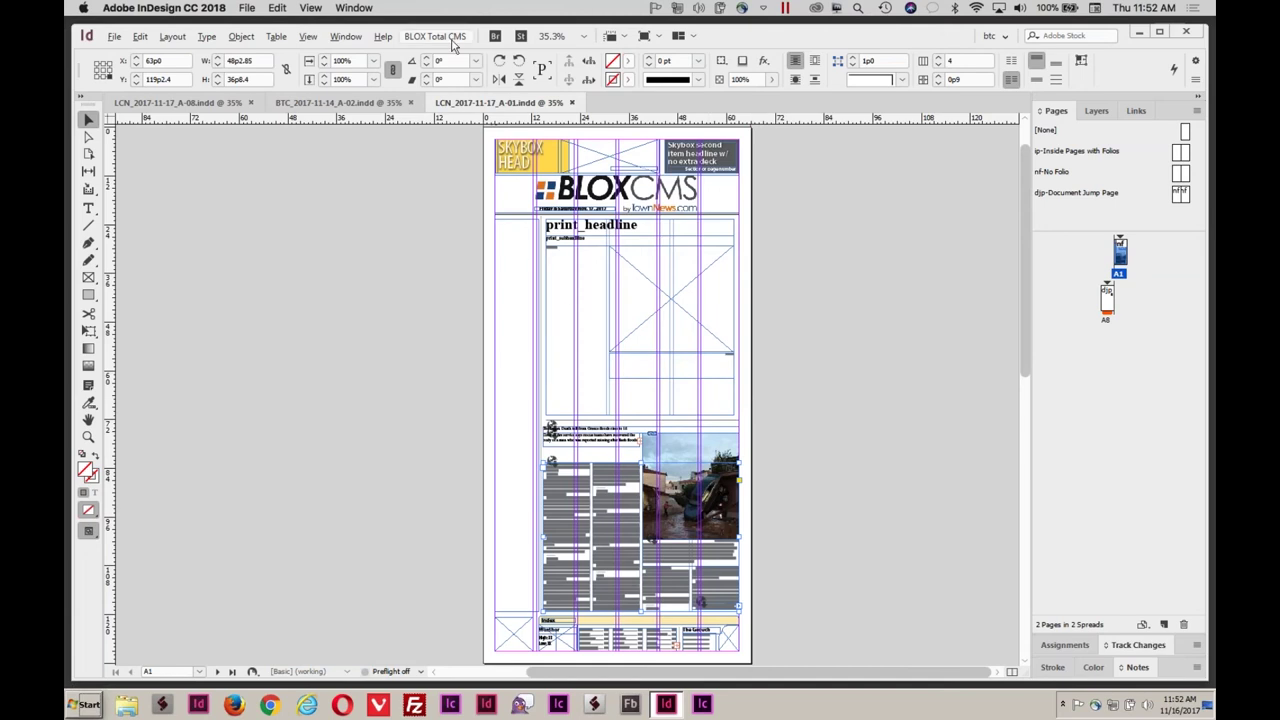
Review the saved Clone and Move configurations for LCN_2017-11-17_A-01 with BTC_2017-11-14_A-02 as destination, and close without running.
left_click(437, 36)
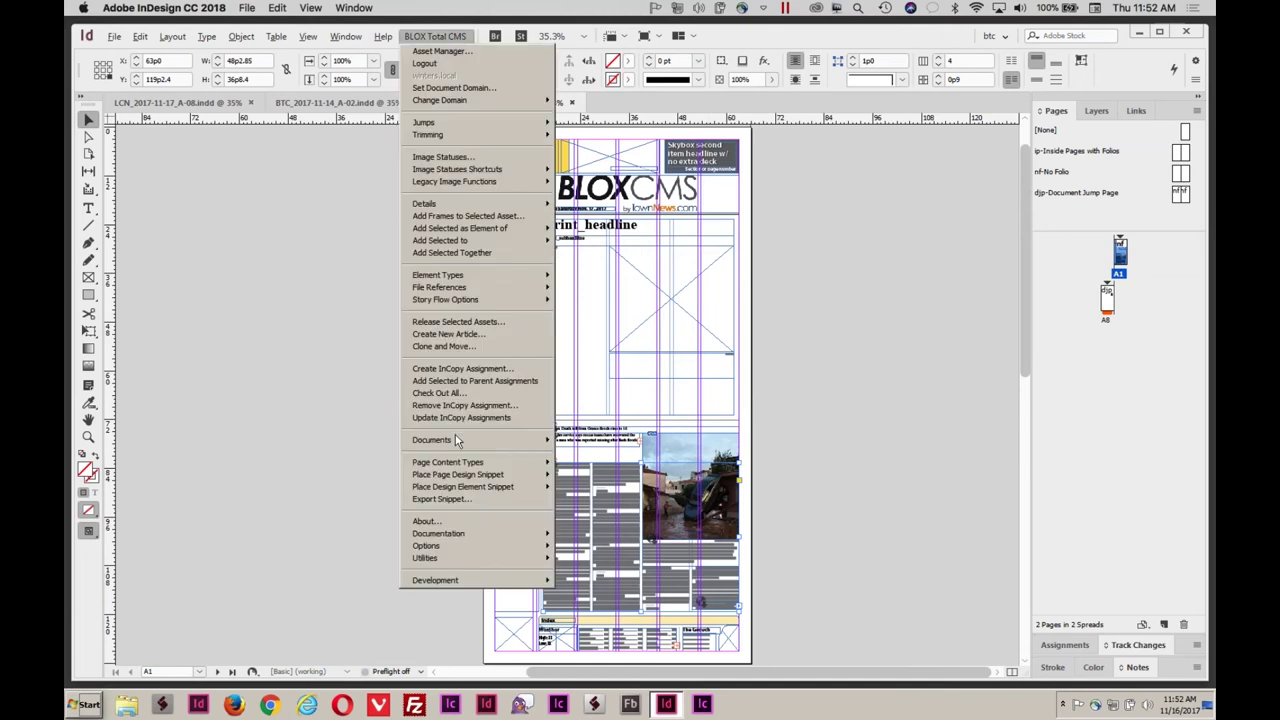
left_click(464, 347)
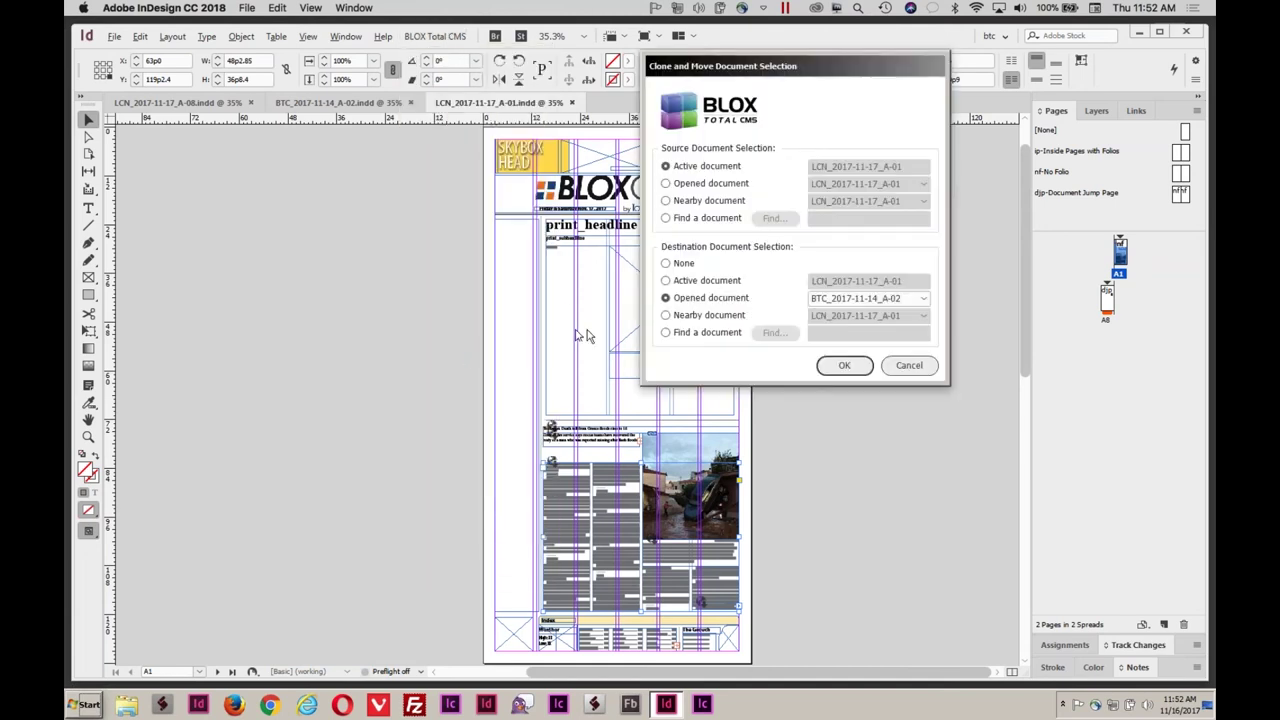
left_click(842, 366)
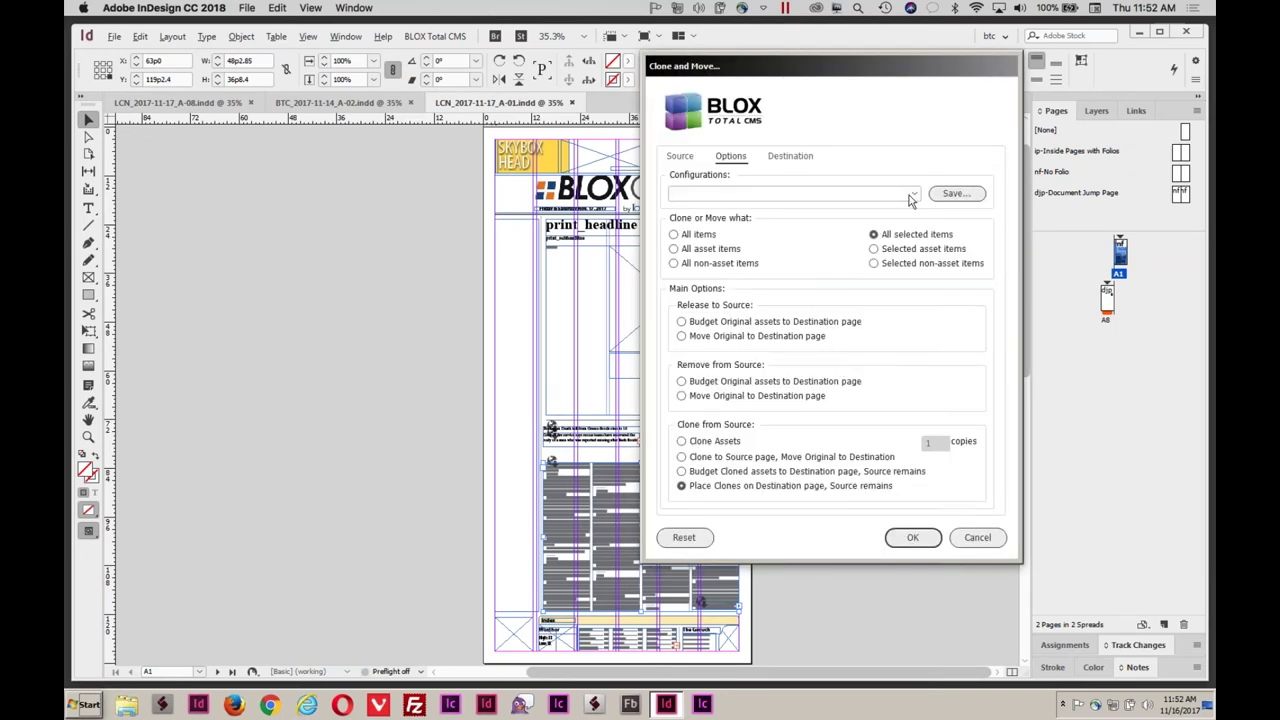
left_click(912, 196)
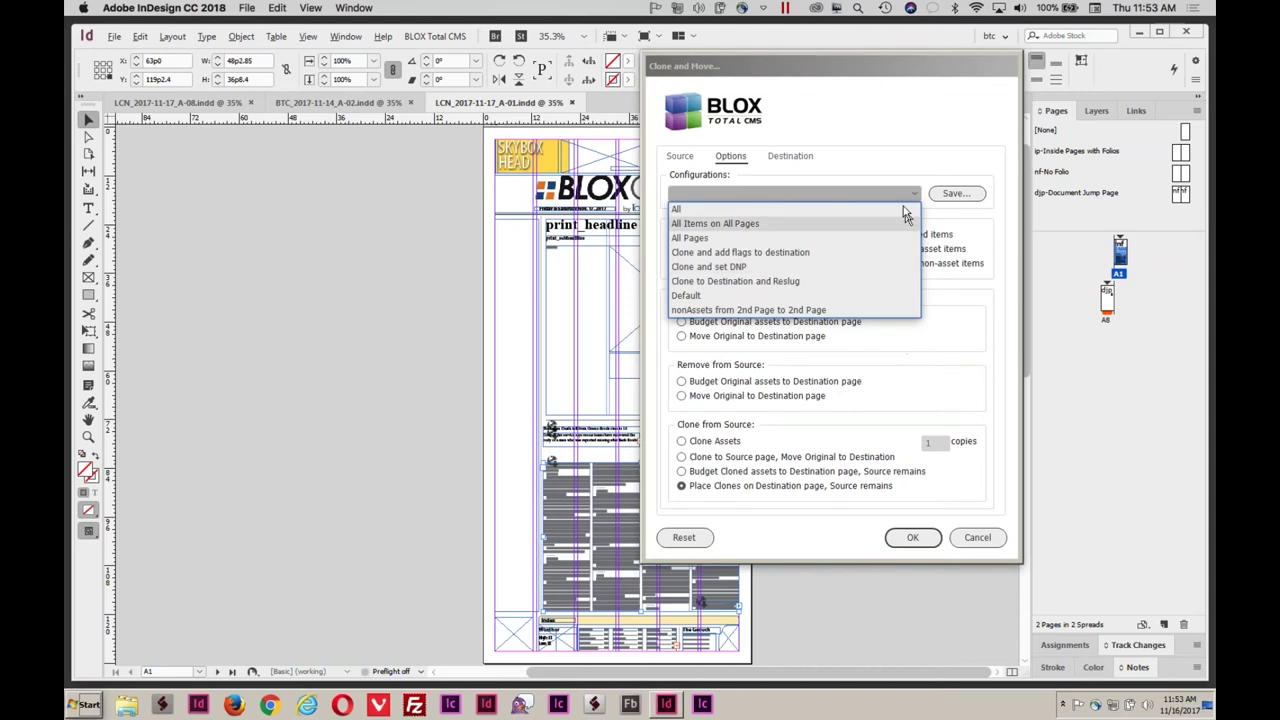
left_click(876, 121)
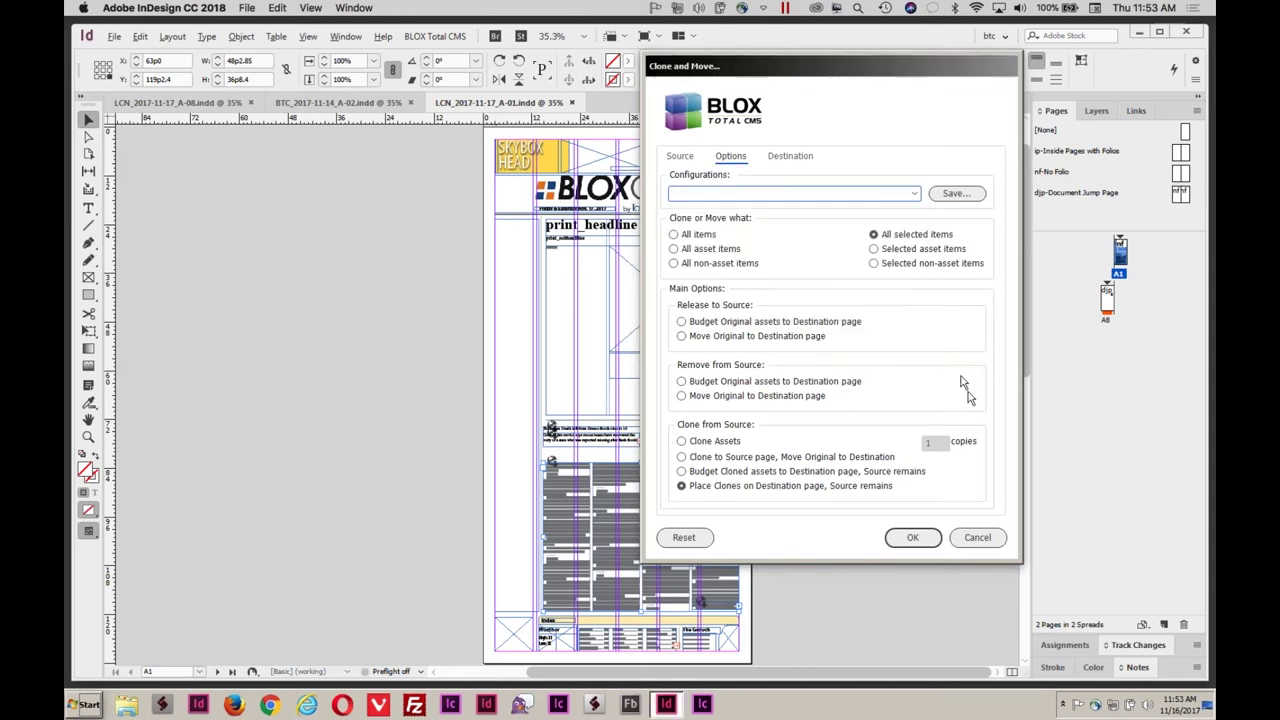
left_click(977, 538)
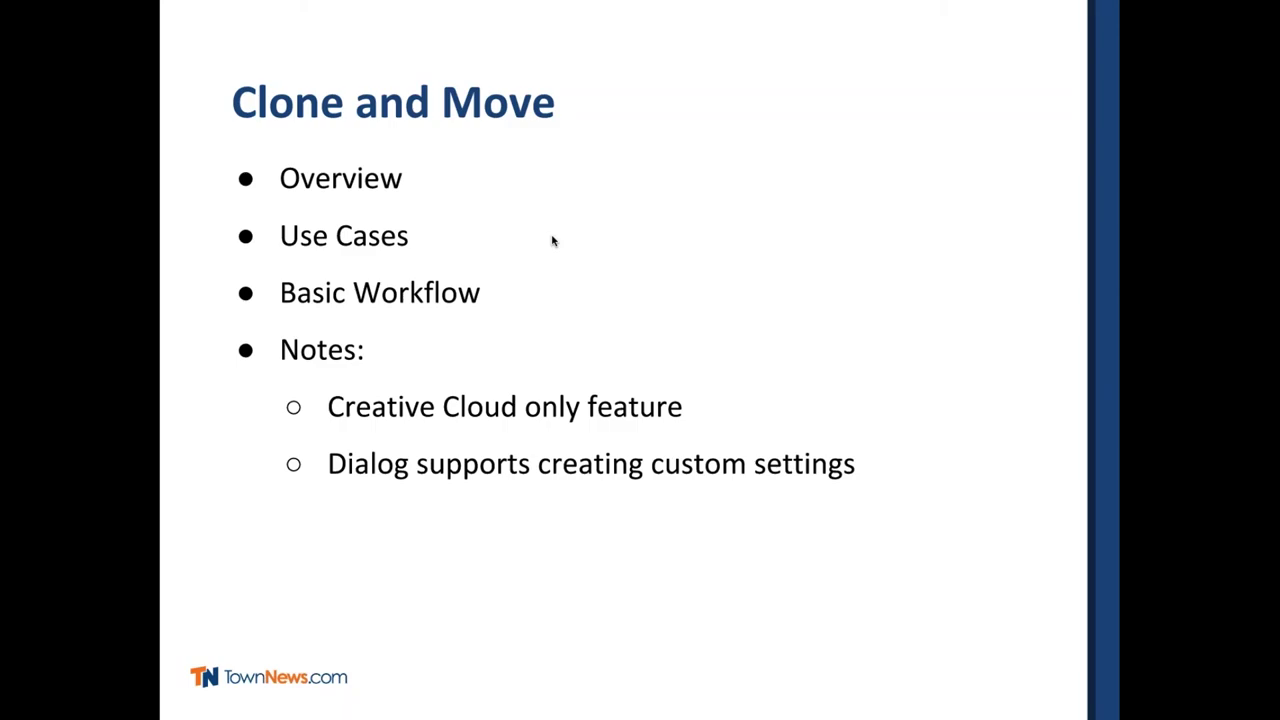
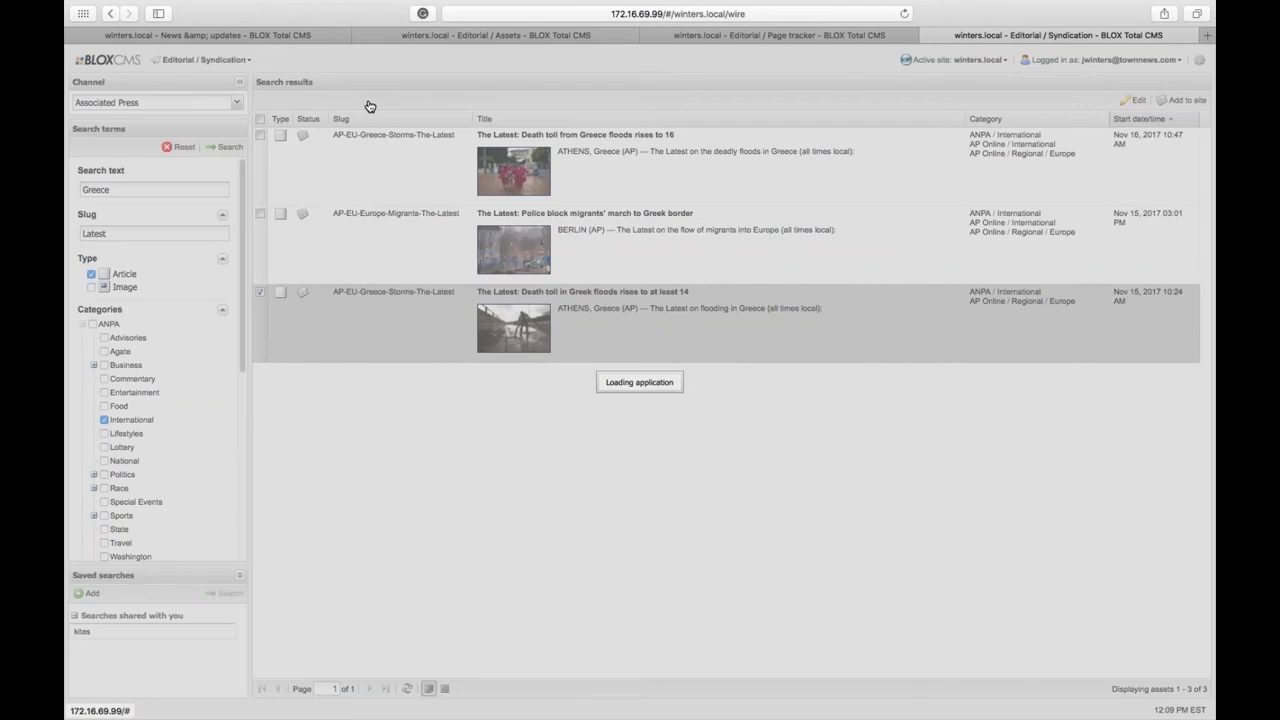
Review the page content types in the browser's page creation settings and view LCN_2017-11-17_A-08 in InDesign.
left_click(499, 254)
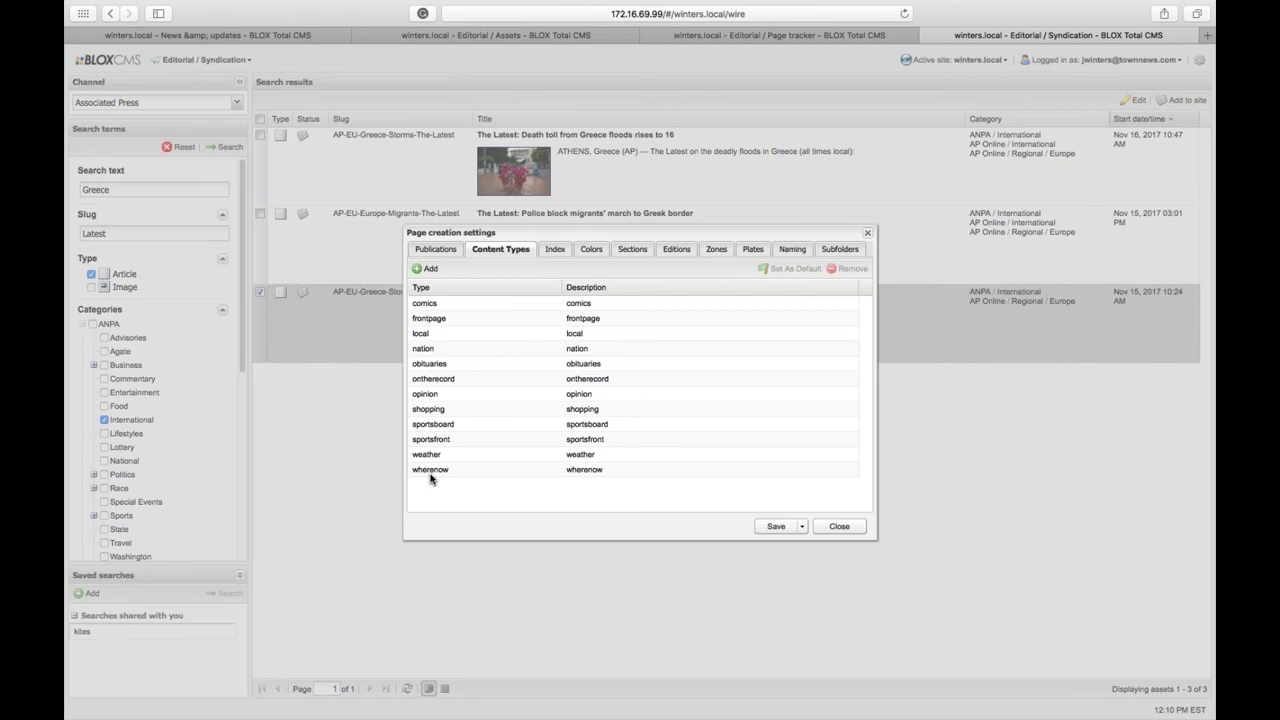
key("super+Tab")
key("super+Tab")
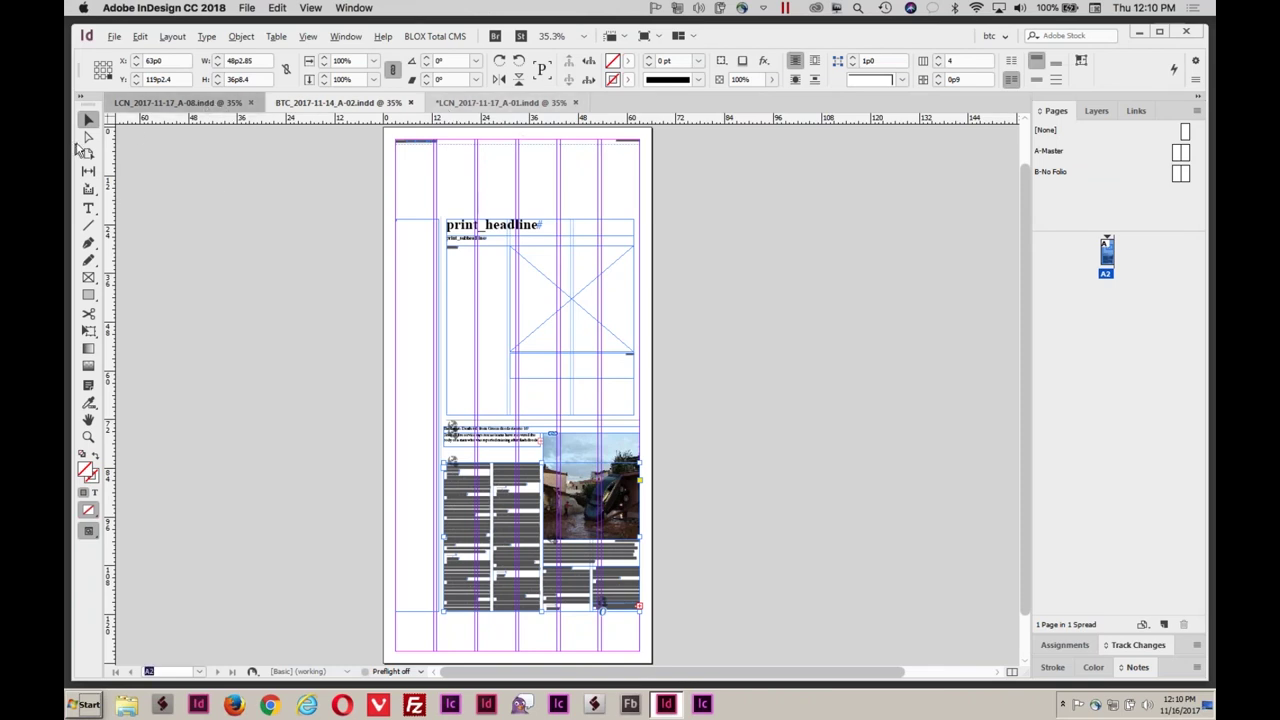
key("ctrl+Tab")
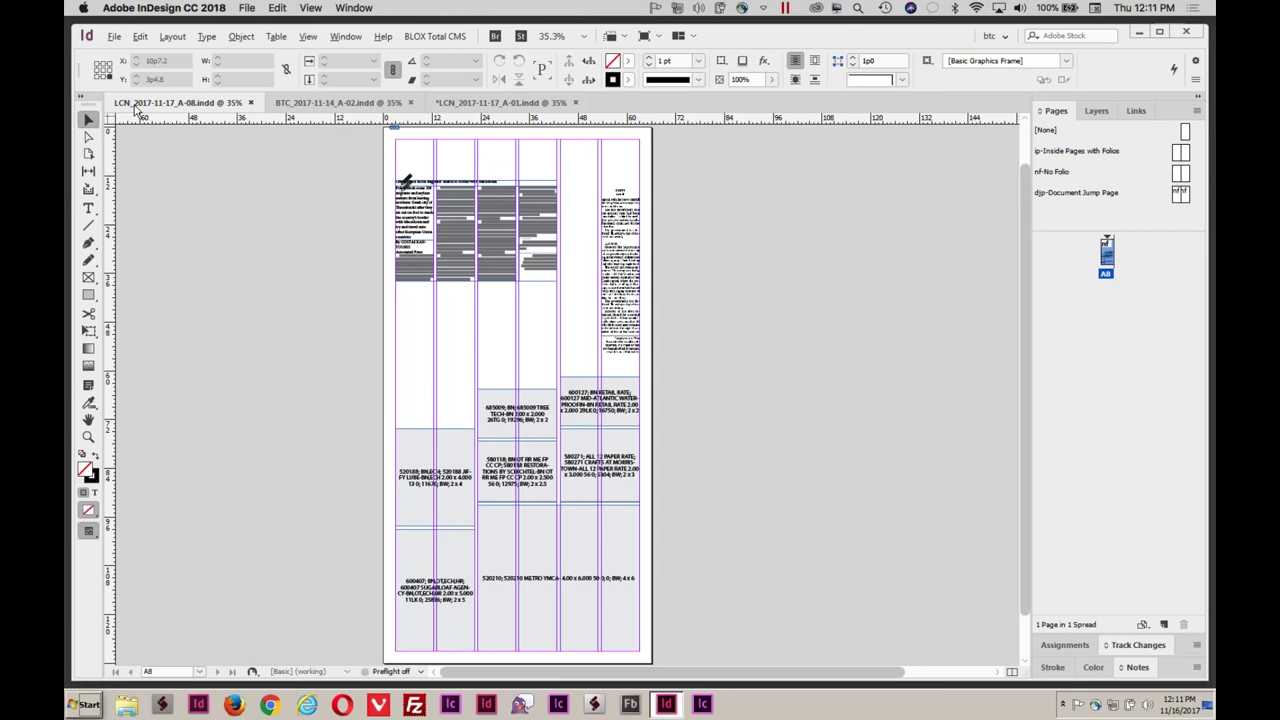
key("super+Tab")
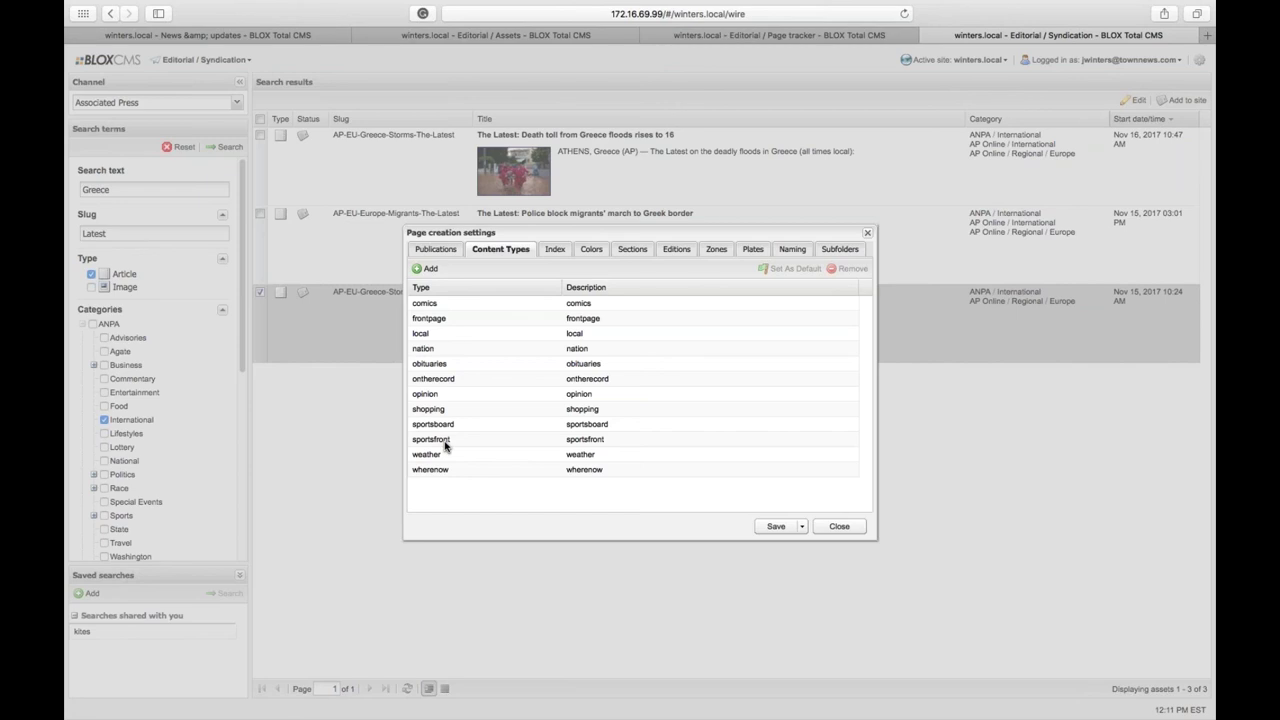
key("super+Tab")
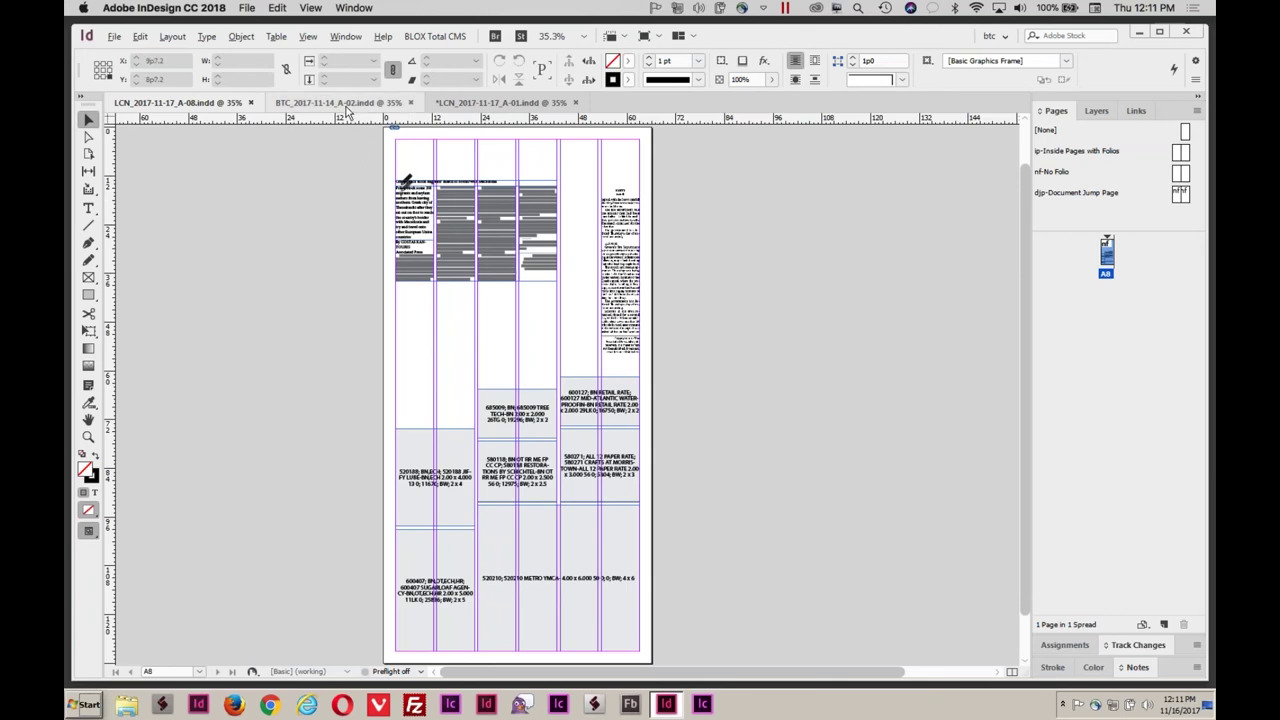
Show page A8 inside LCN_2017-11-17_A-01 and compare it with the separate LCN_2017-11-17_A-08 document.
left_click(510, 104)
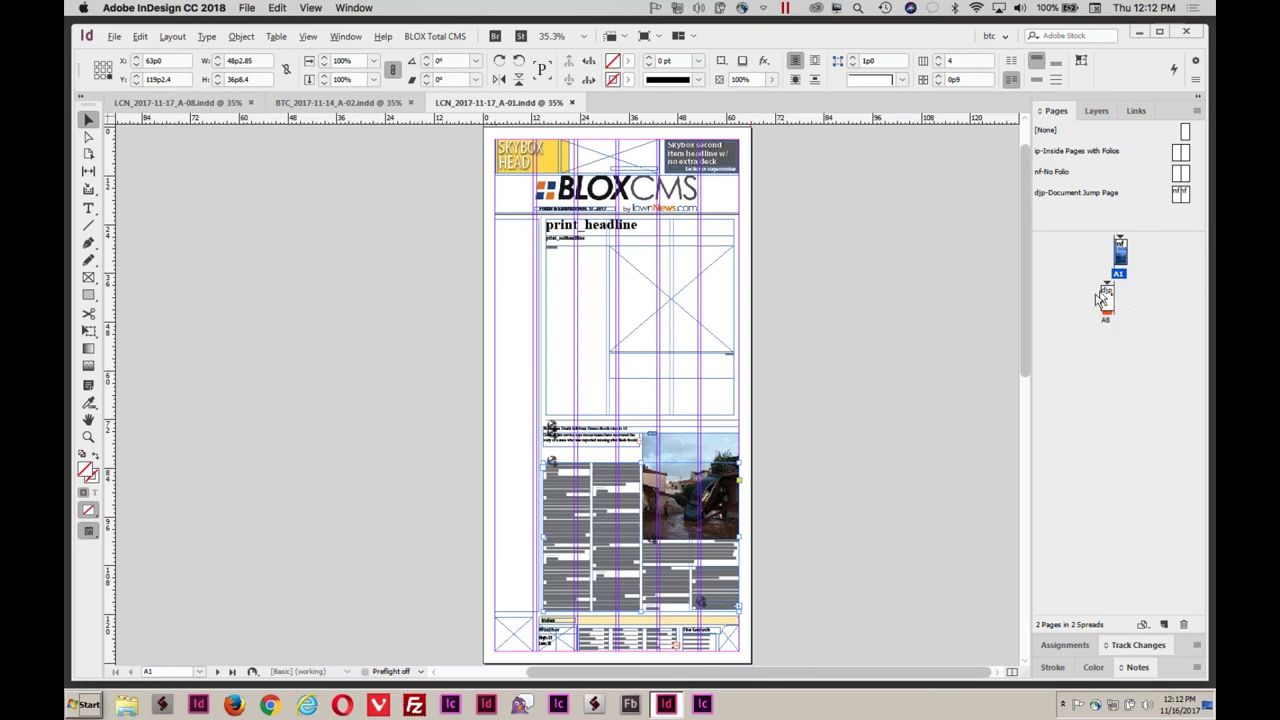
left_click_drag(1106, 287, 1113, 305)
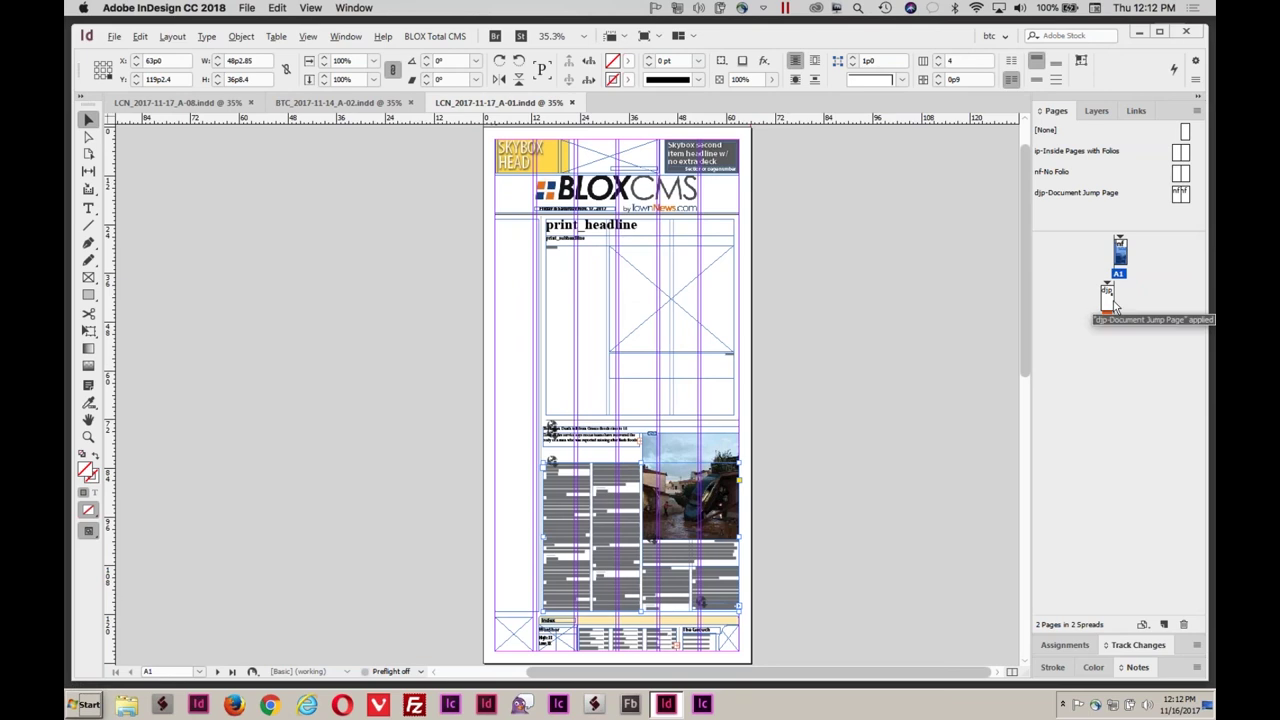
double_click(1107, 300)
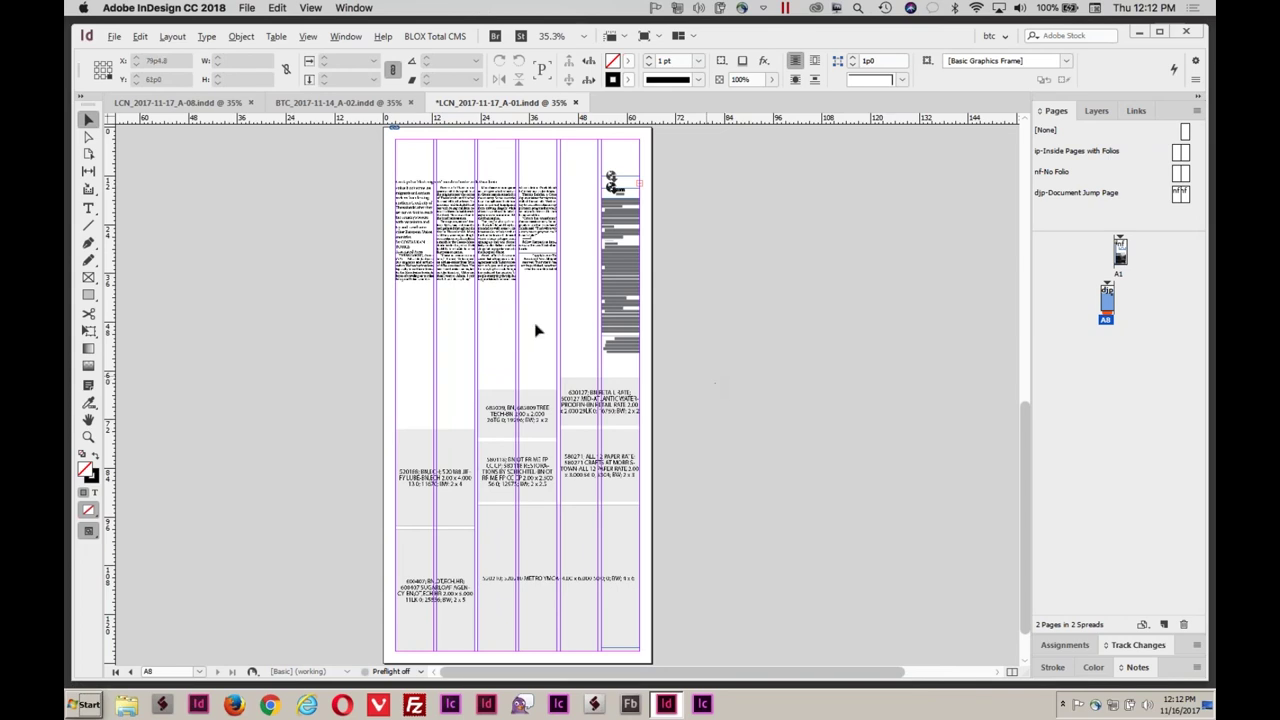
left_click(162, 104)
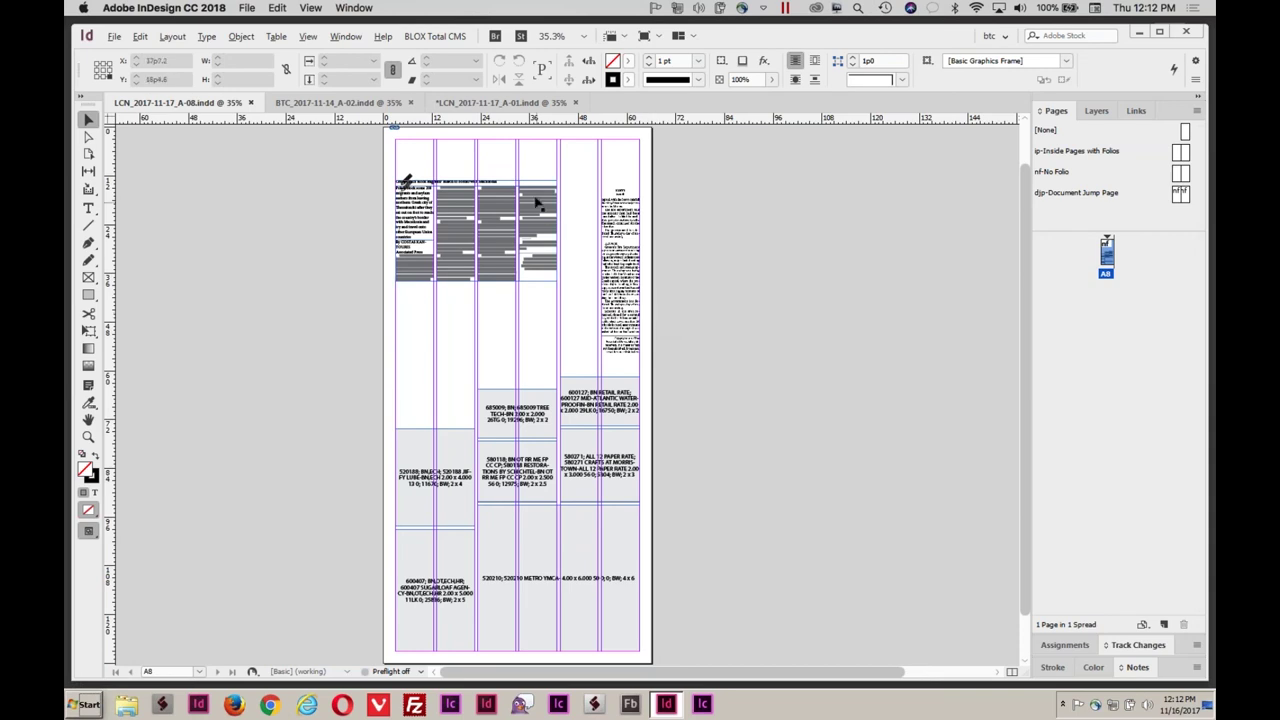
Save LCN_2017-11-17_A-01, compare its page A8 with LCN_2017-11-17_A-08, and save that document too.
left_click(500, 104)
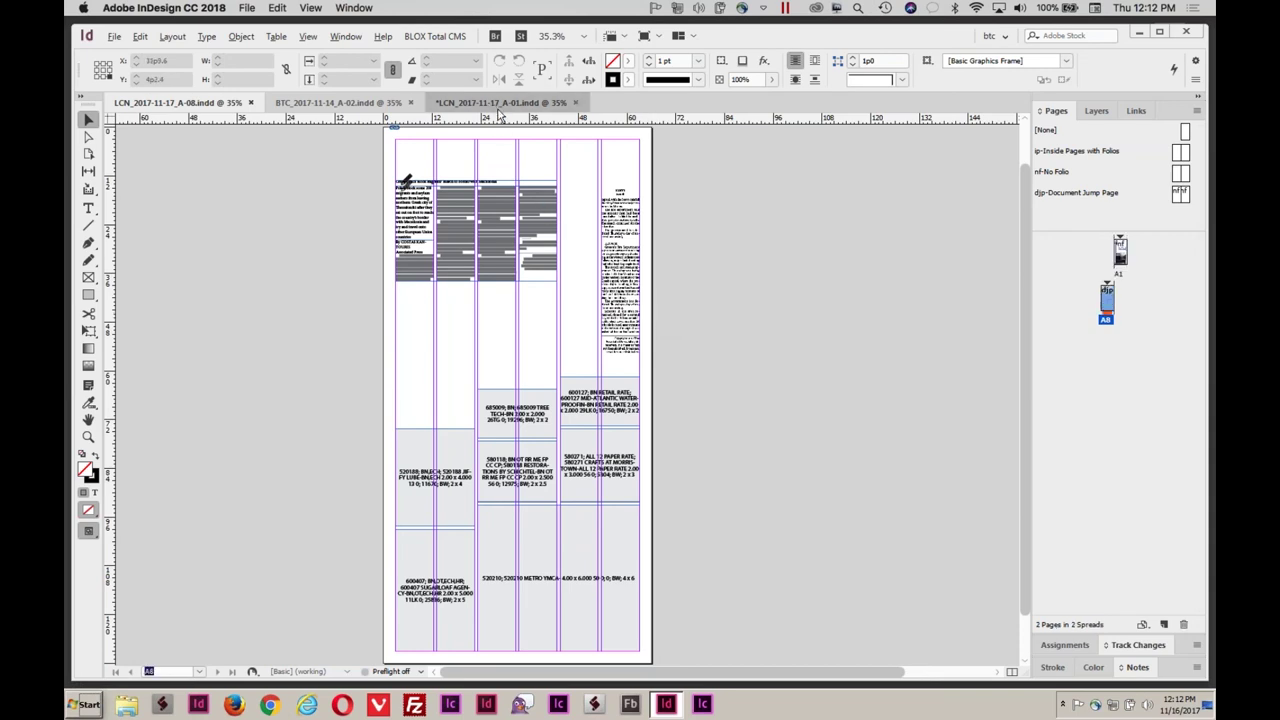
key("super+s")
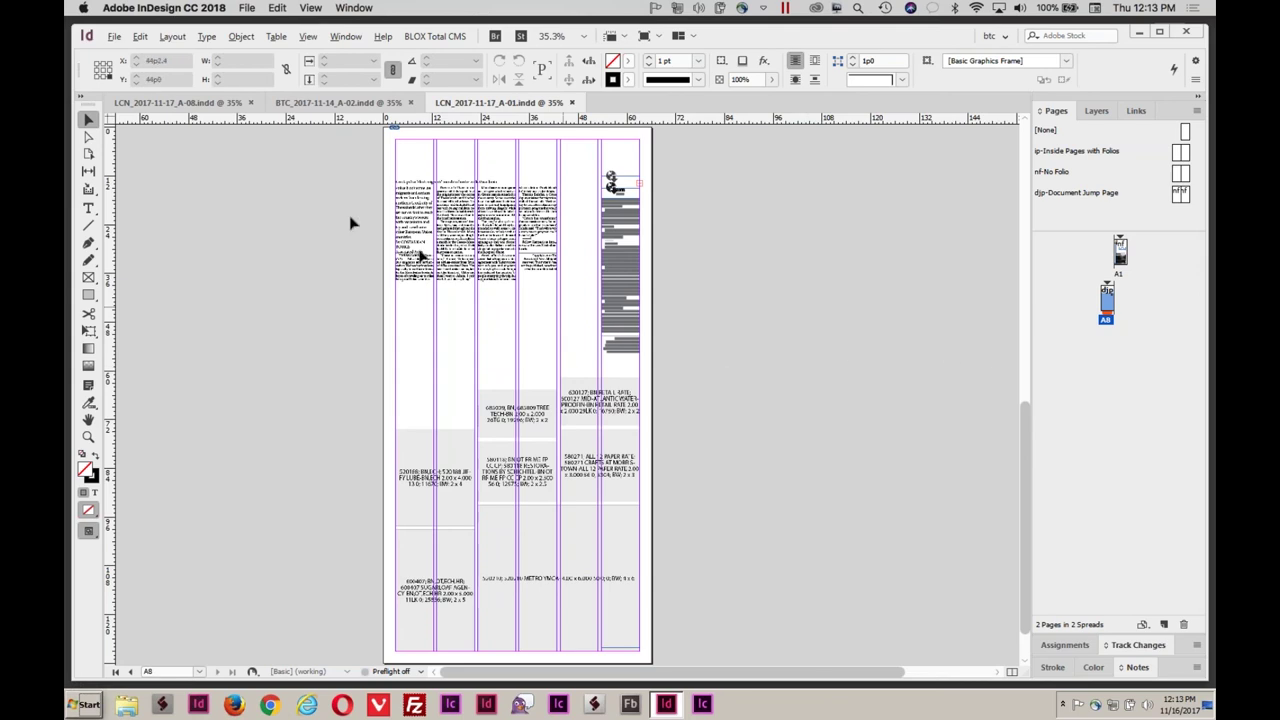
left_click(178, 105)
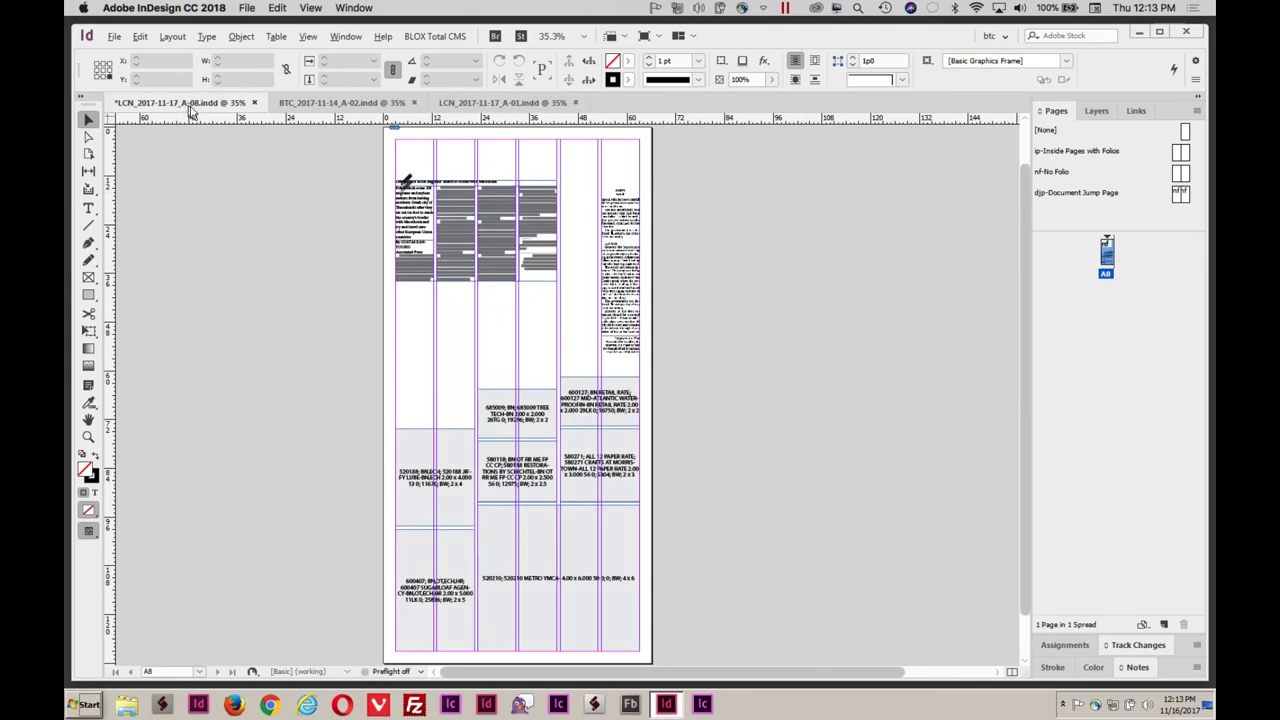
left_click(487, 105)
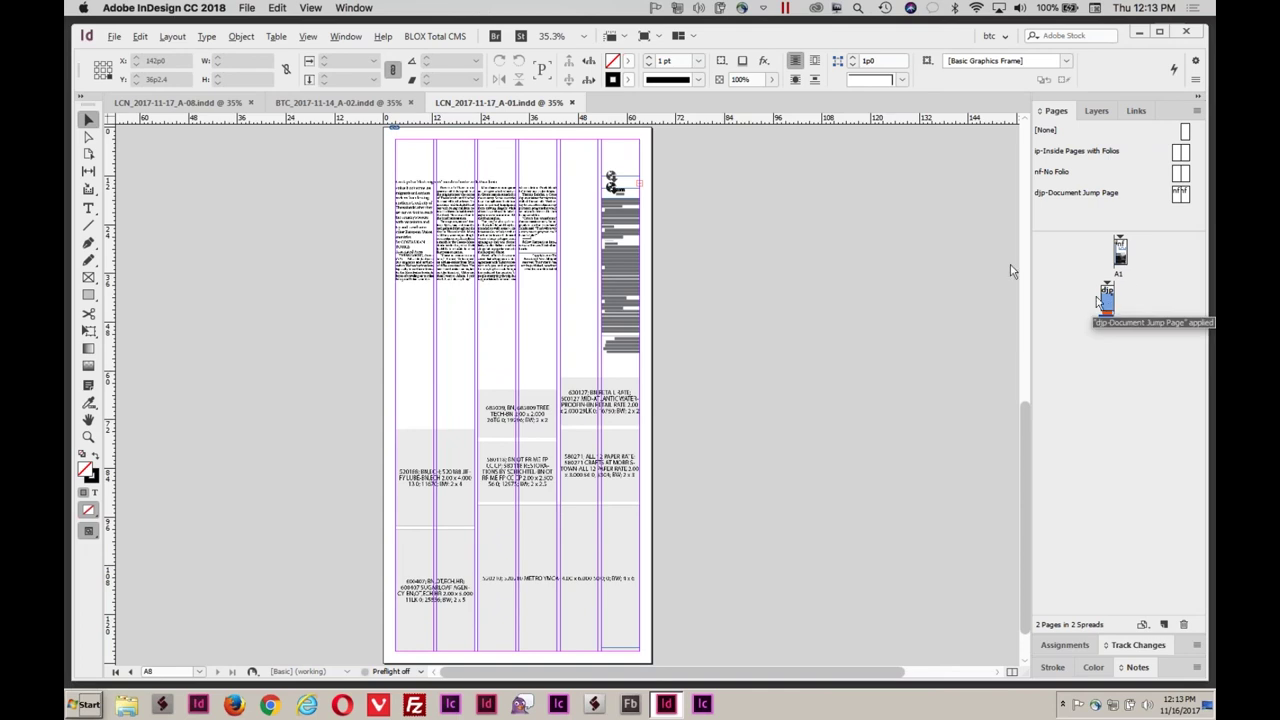
left_click(206, 105)
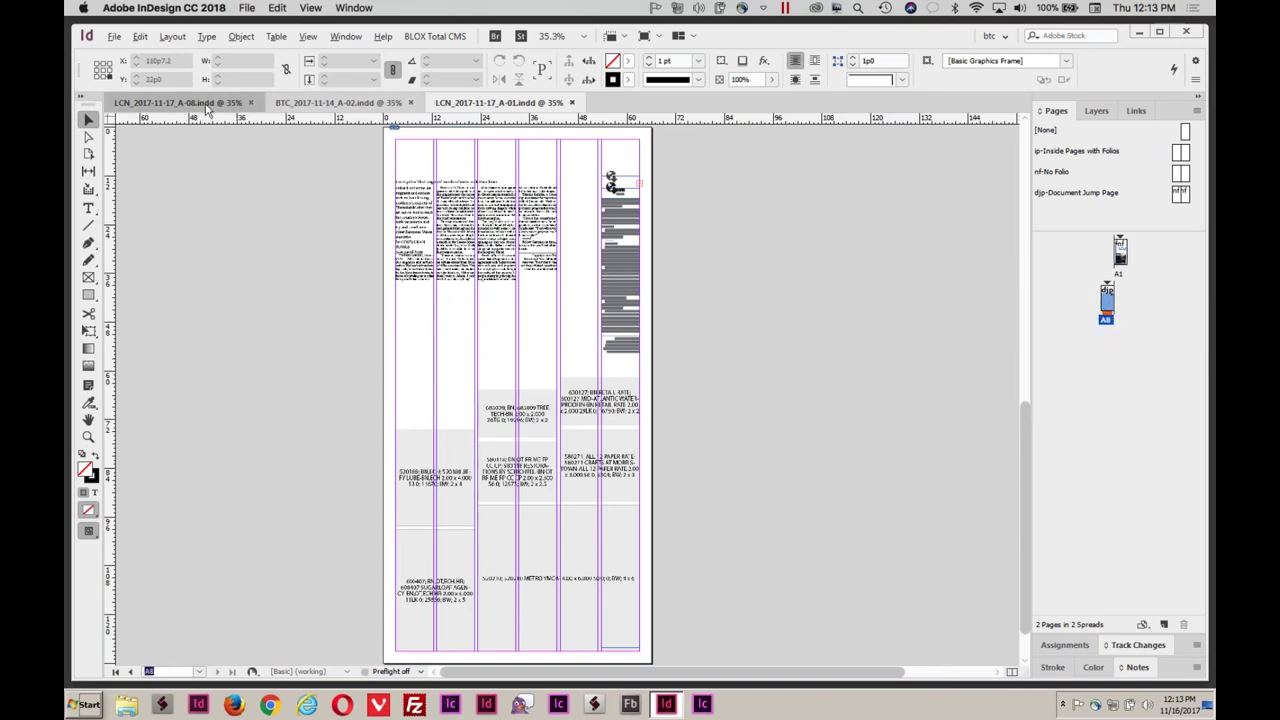
key("super+s")
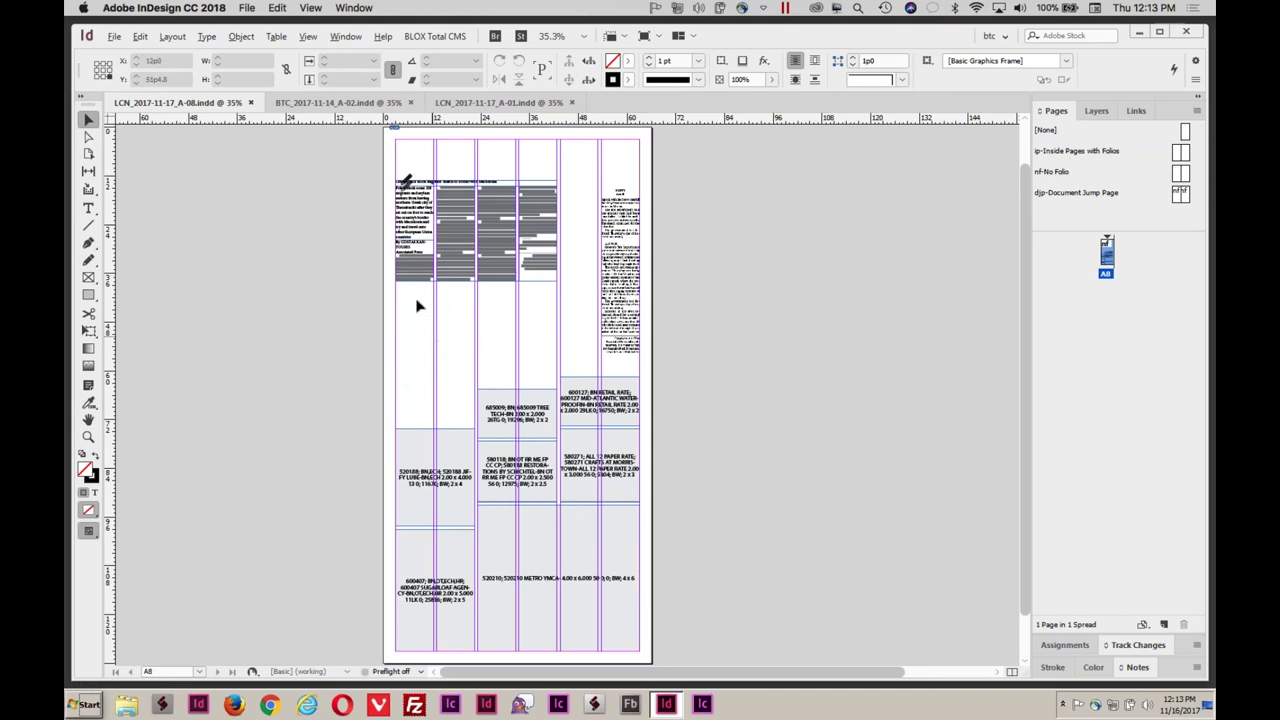
Move the four-column story on LCN_2017-11-17_A-08 up to the top margin and save the document.
left_click_drag(358, 163, 578, 296)
left_click_drag(452, 277, 458, 238)
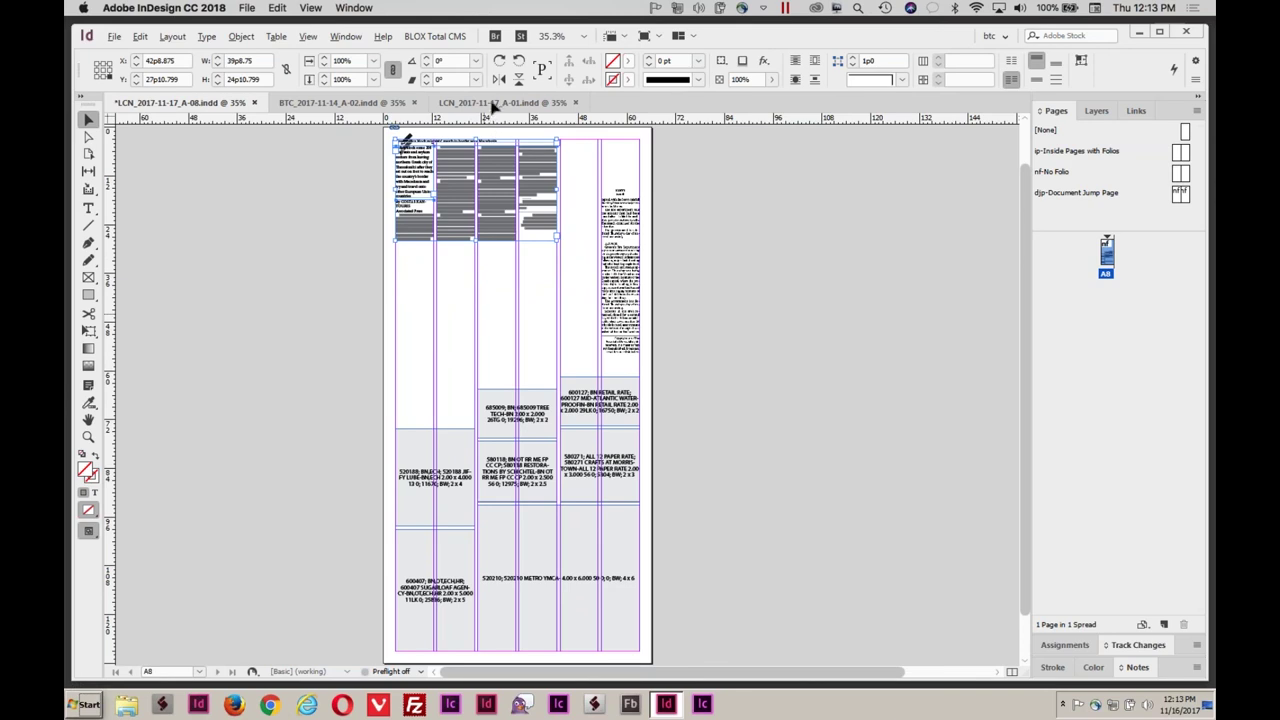
key("ctrl+shift+p")
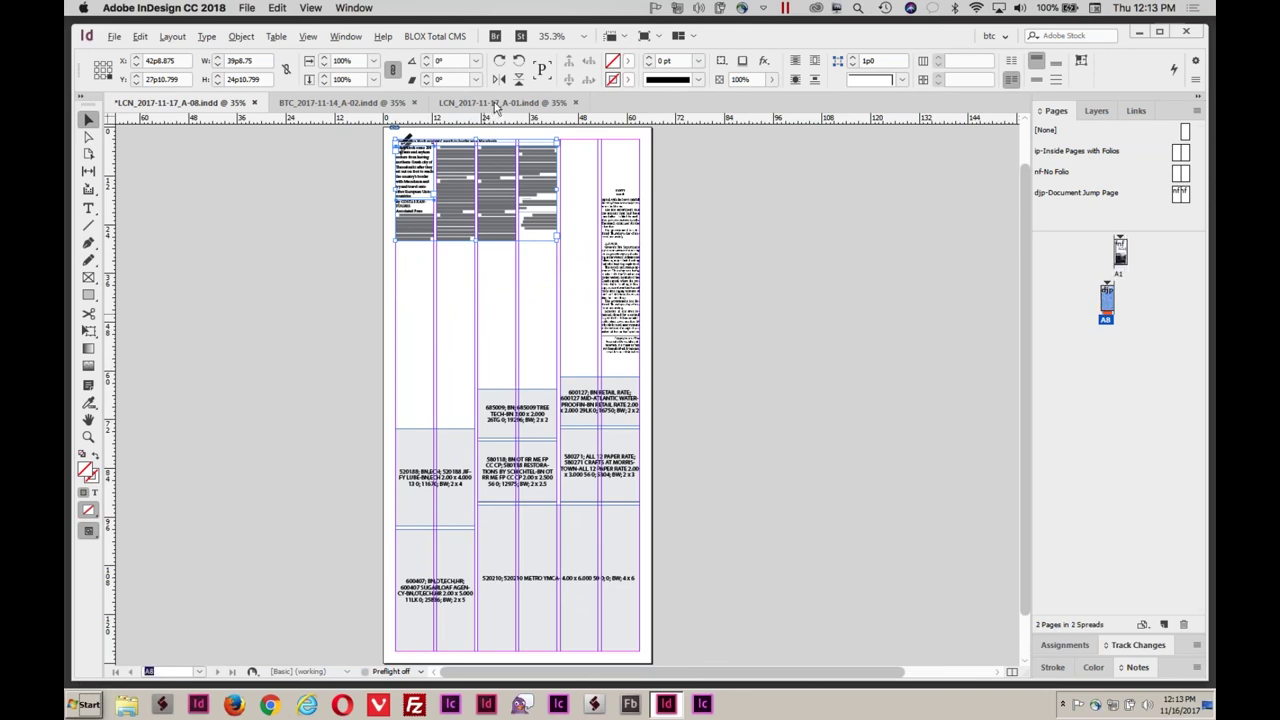
On page A8 of LCN_2017-11-17_A-01, move the jump story up to the top margin and shorten it to 58p0 high.
left_click(495, 104)
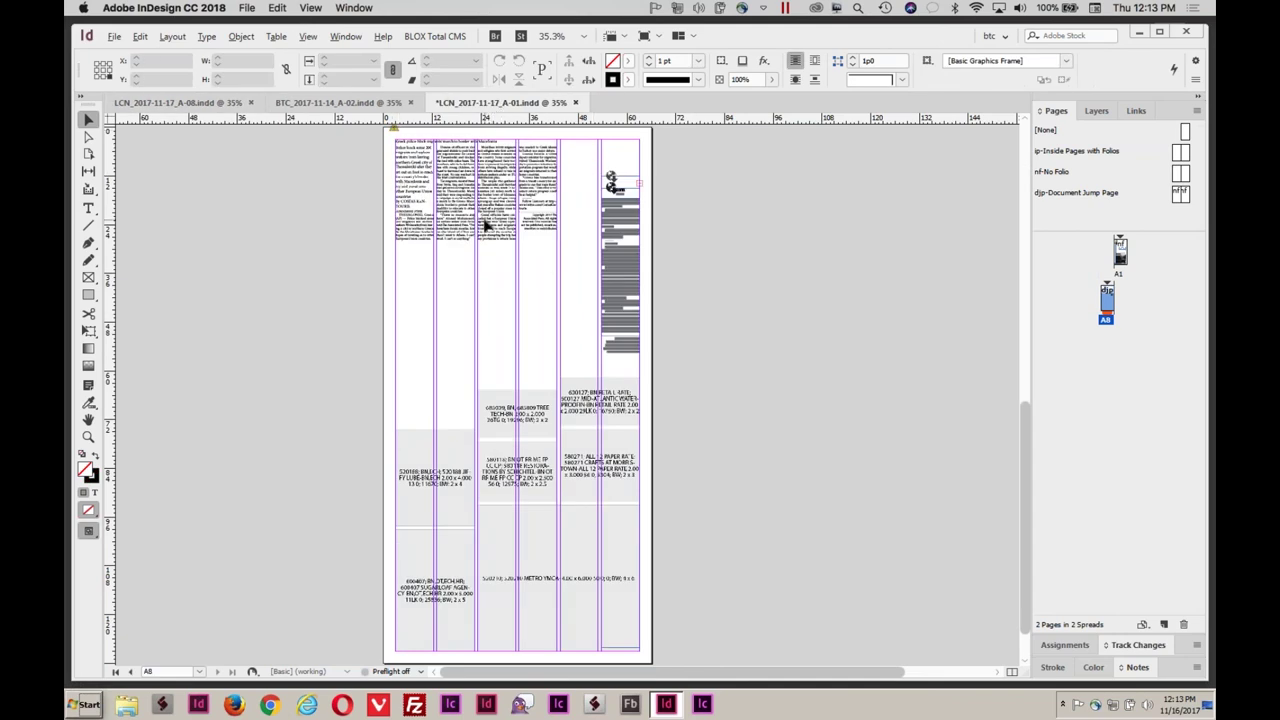
left_click_drag(575, 165, 651, 355)
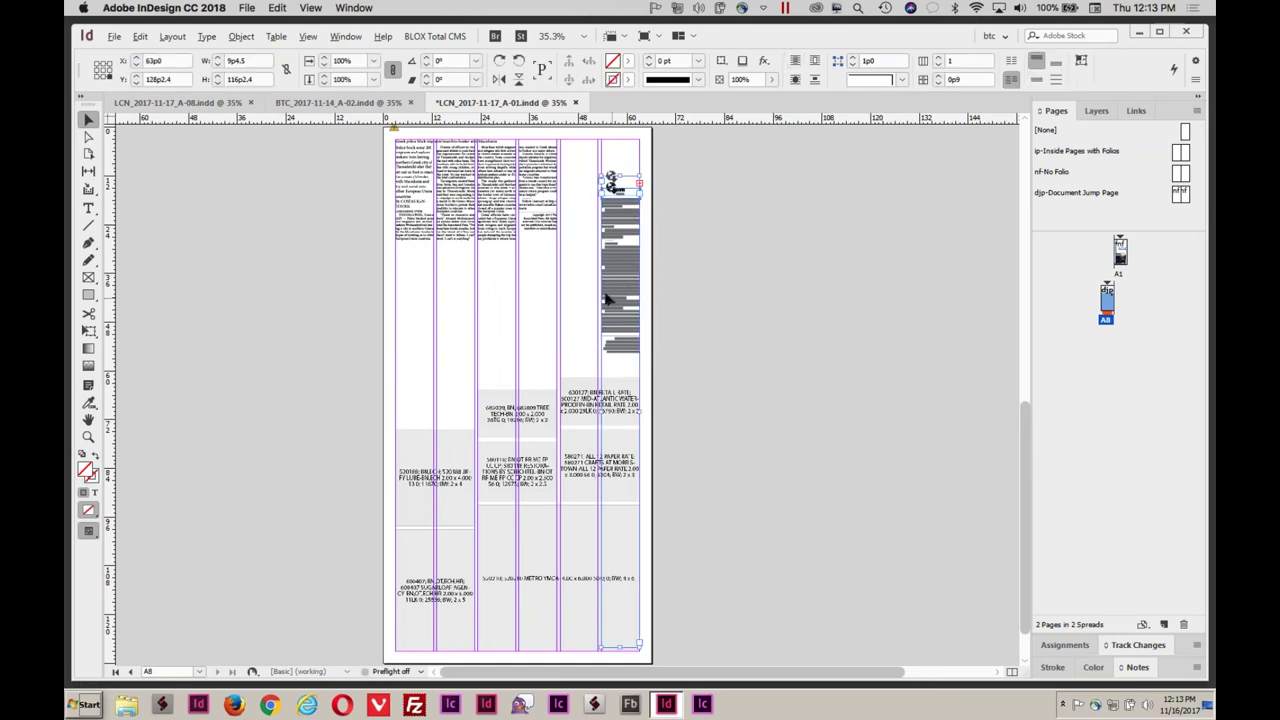
left_click_drag(612, 300, 613, 261)
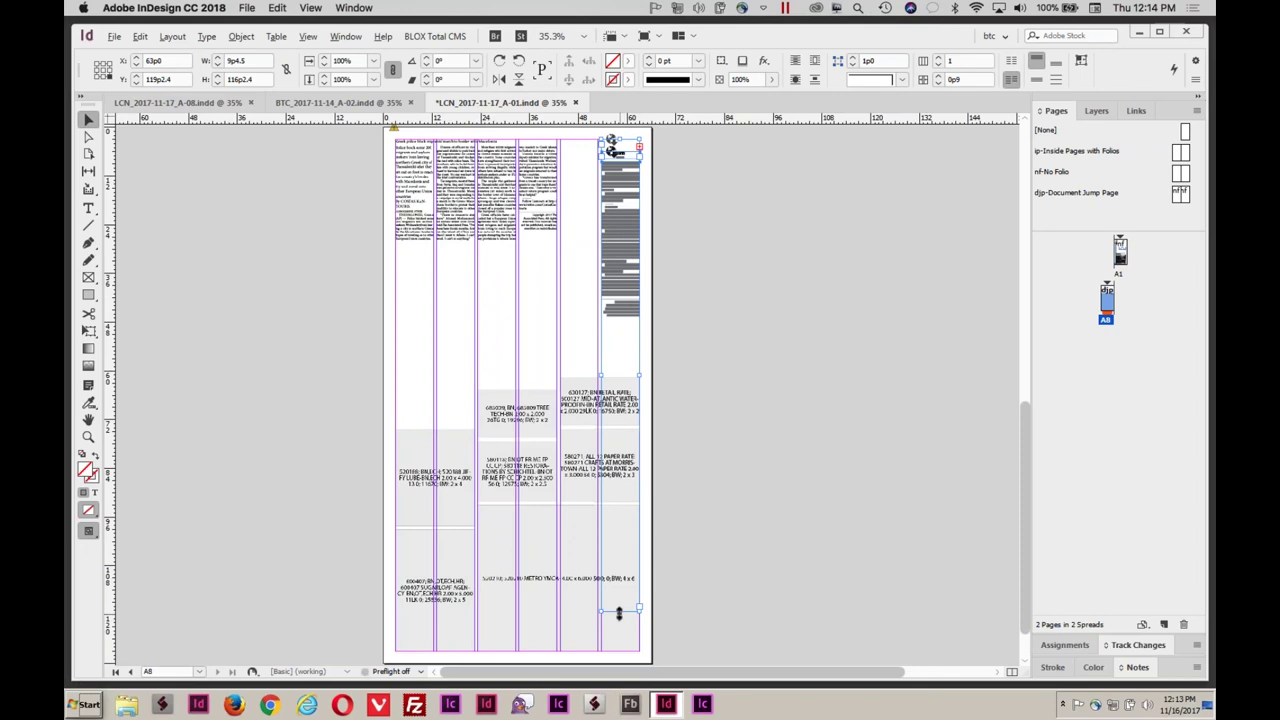
left_click_drag(620, 608, 614, 375)
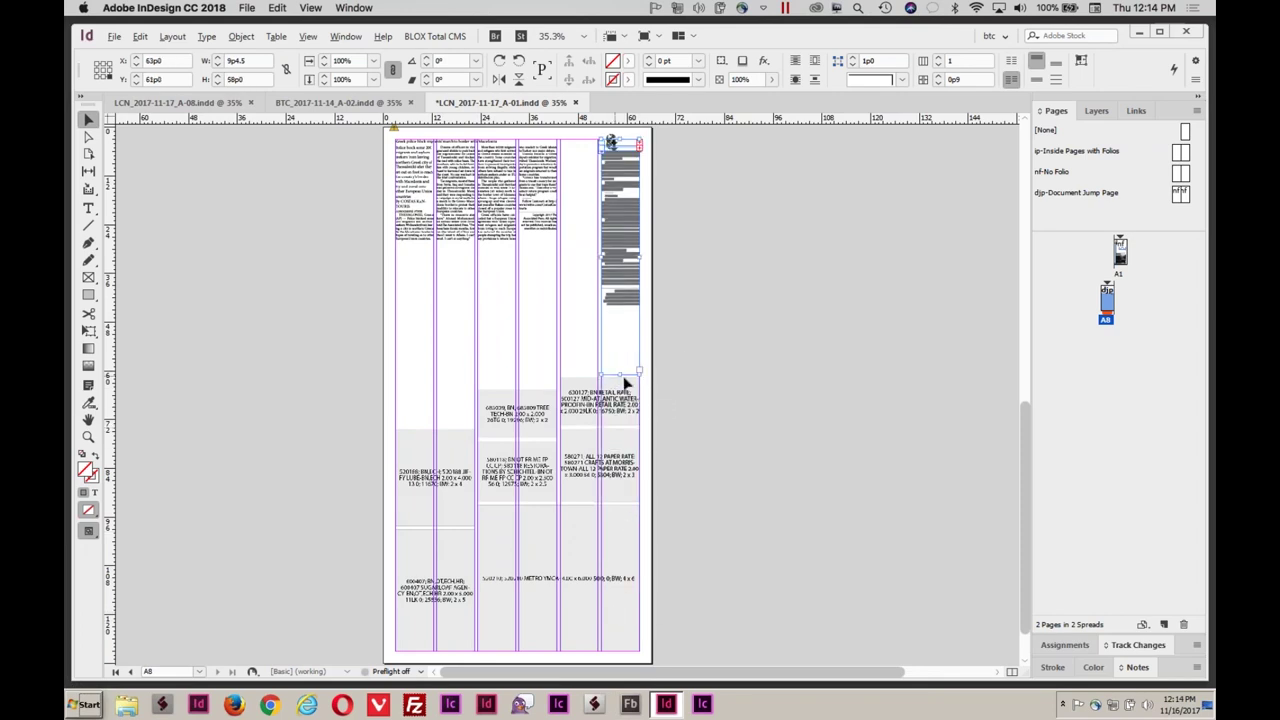
left_click(752, 400)
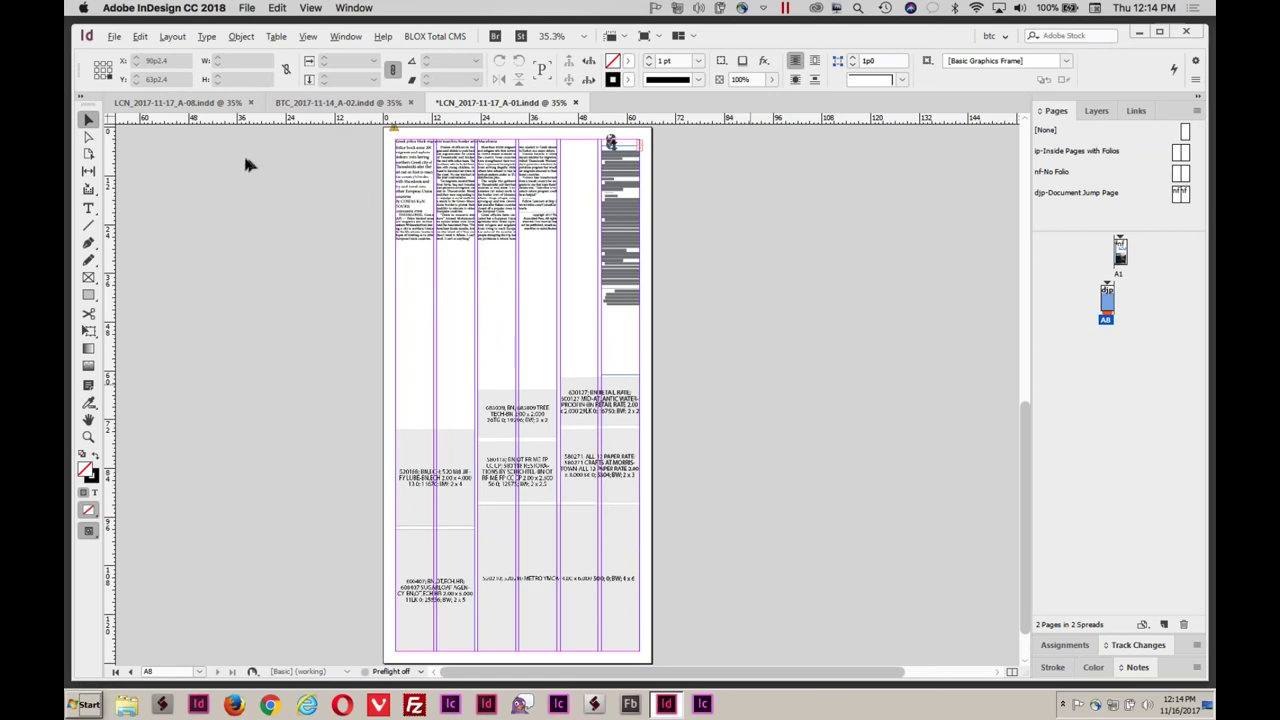
Check the jump story's placement in LCN_2017-11-17_A-08 and save LCN_2017-11-17_A-01.
left_click(161, 107)
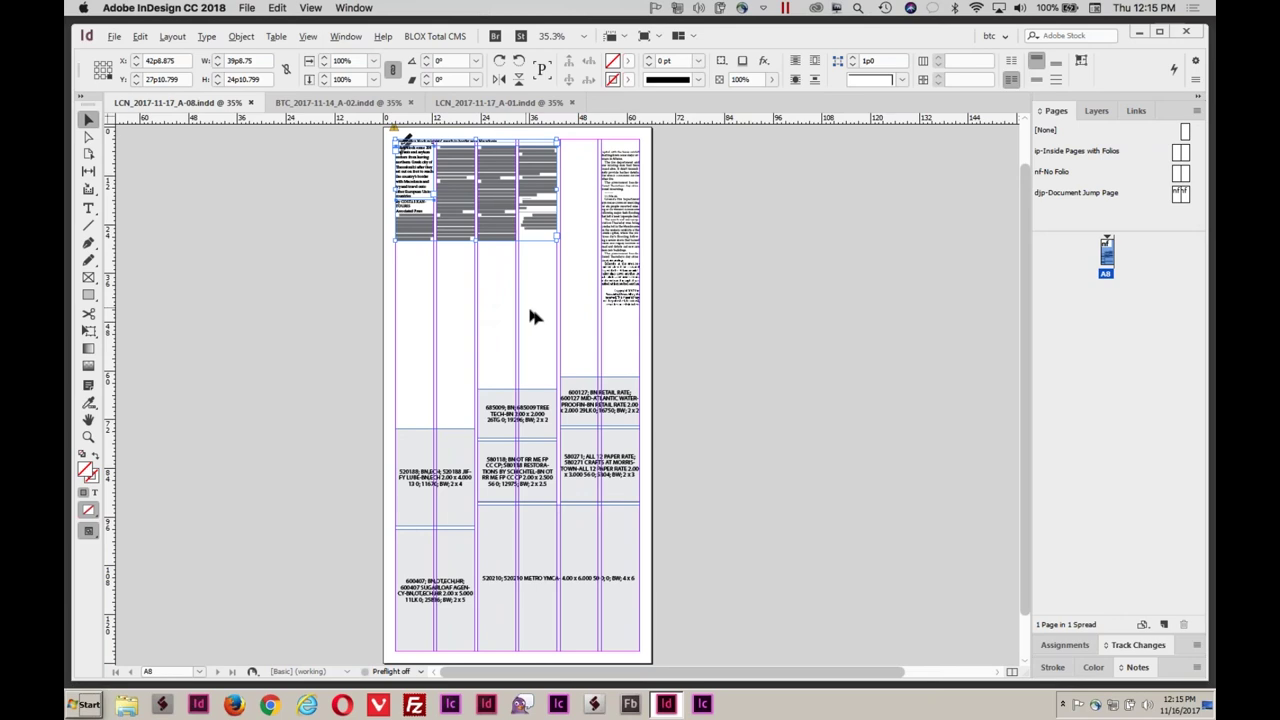
left_click(513, 104)
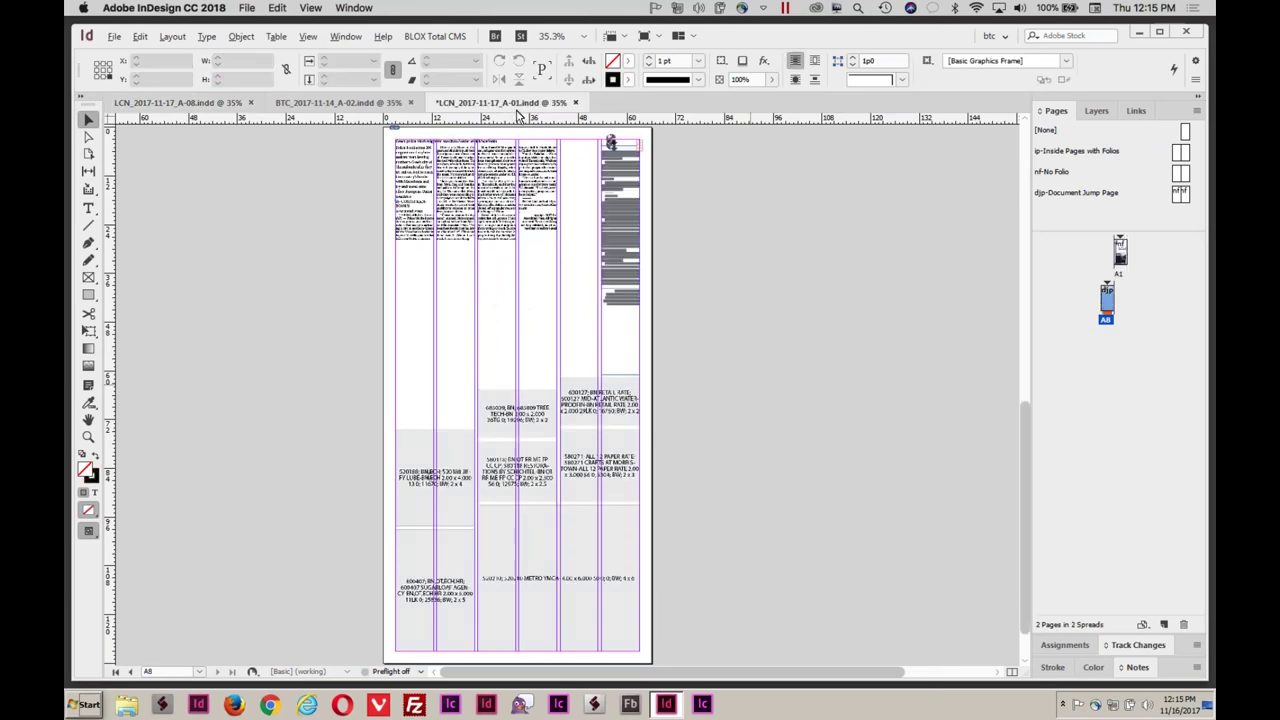
key("super+s")
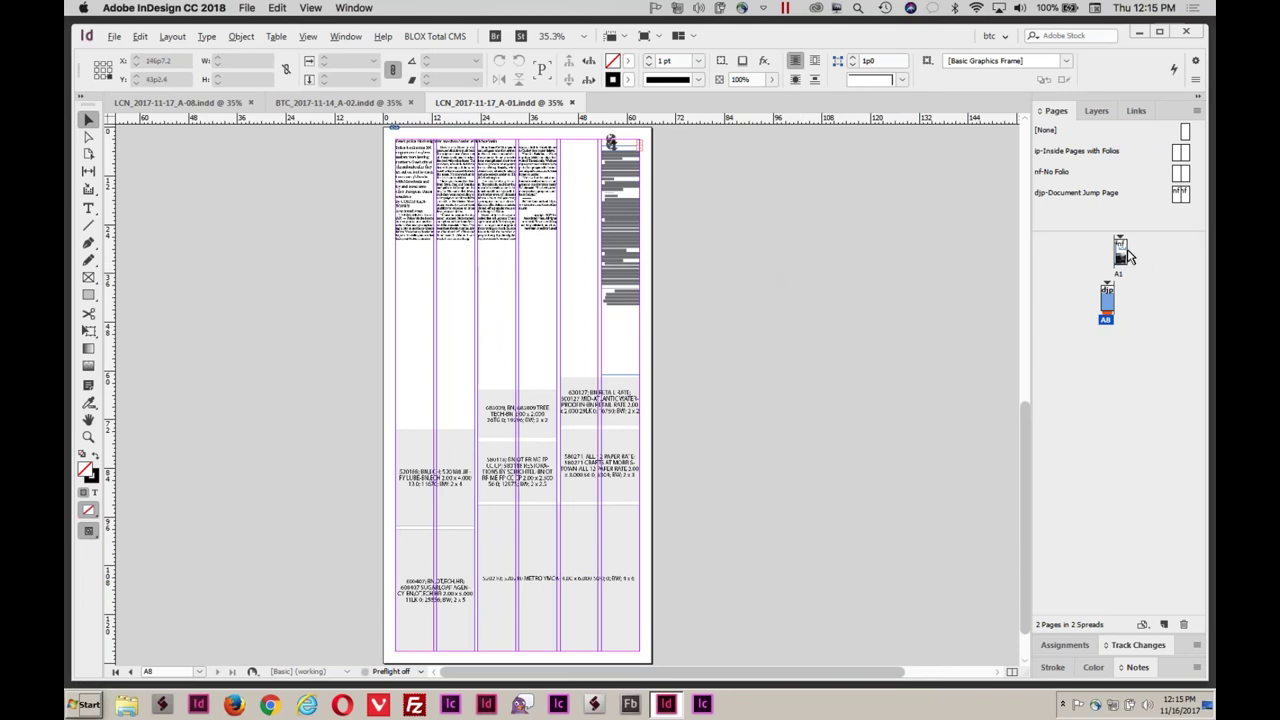
Widen the jump story's body text frame on page A8 to 19p6 and set it to two columns.
left_click(613, 338)
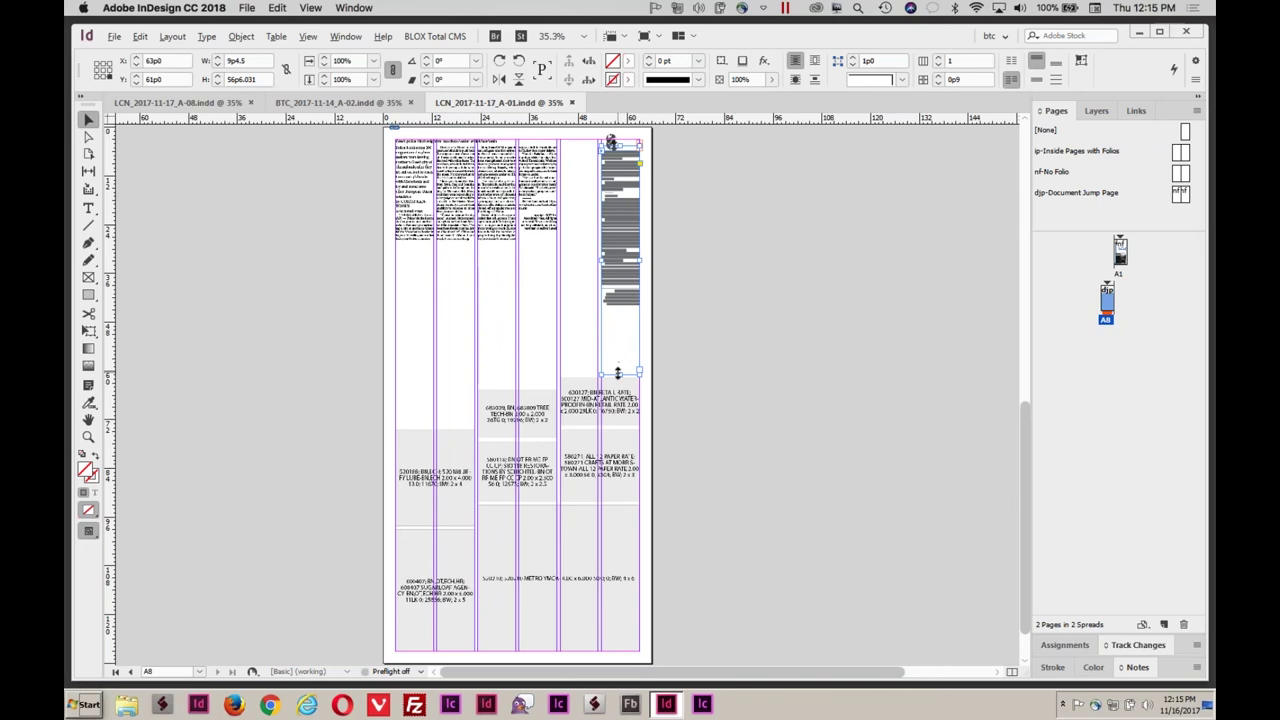
left_click_drag(600, 258, 559, 259)
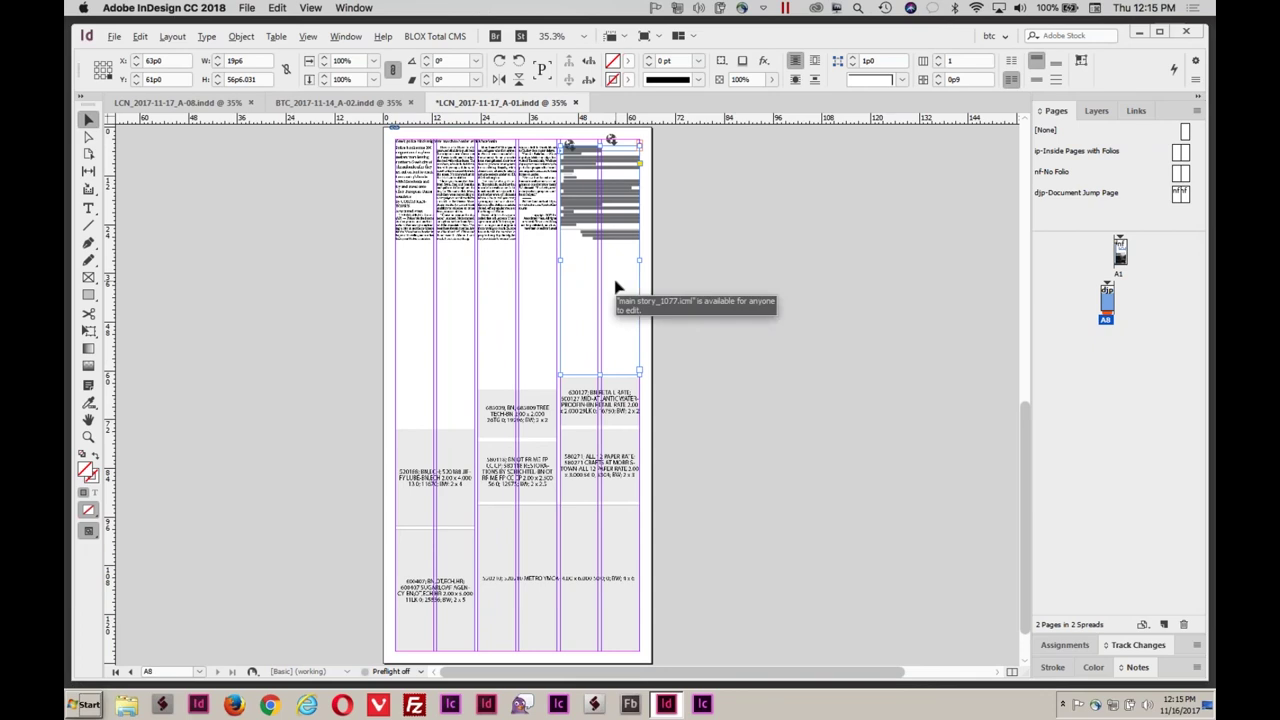
key("ctrl+b")
key("Escape")
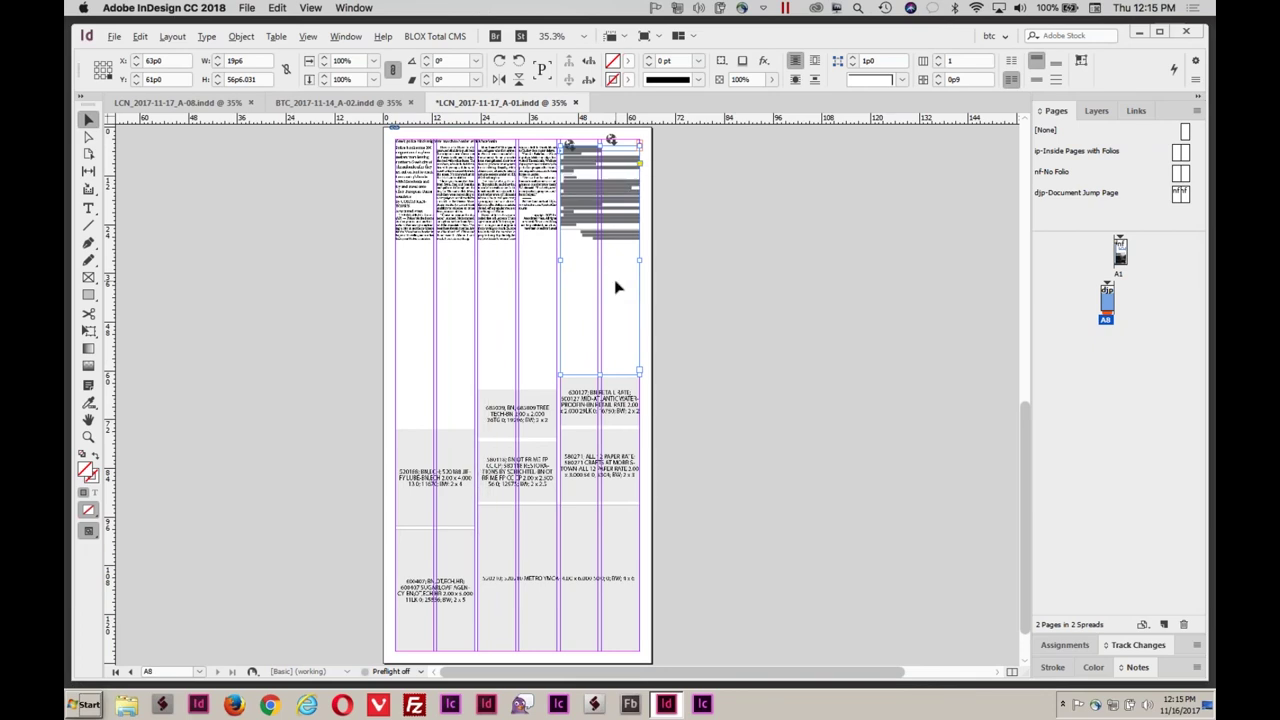
key("ctrl+b")
type("2")
key("Return")
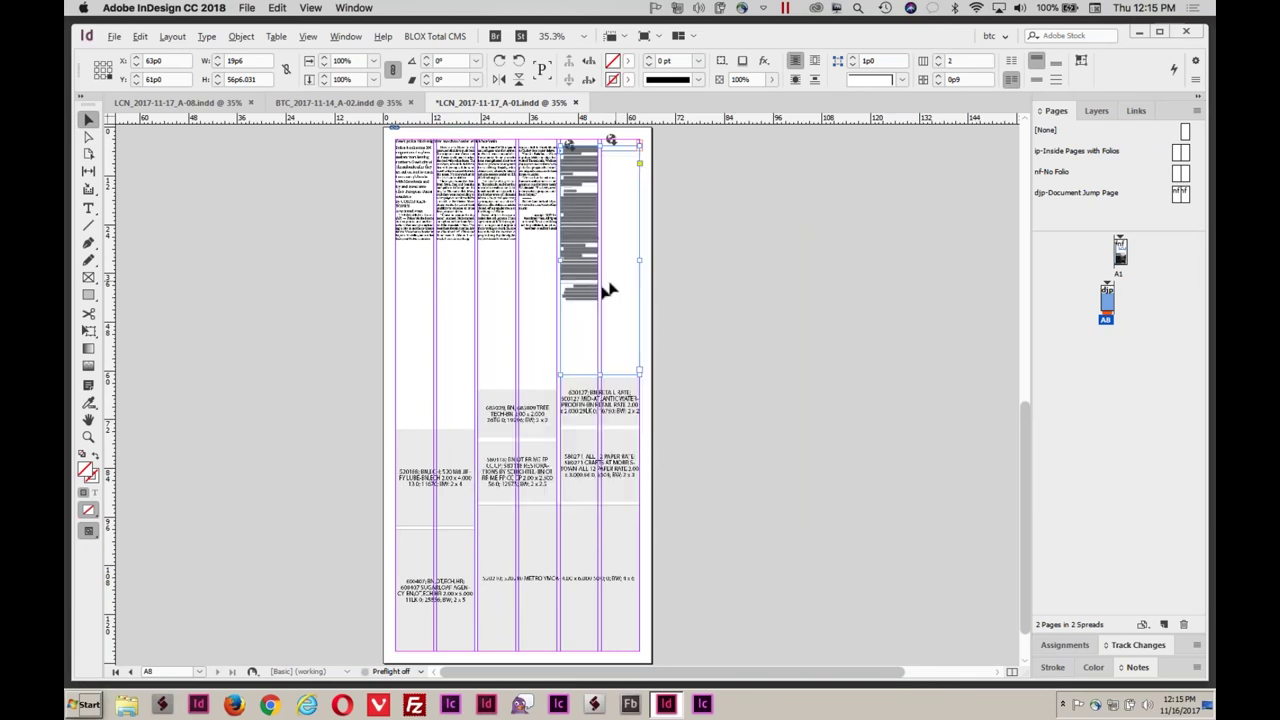
Shorten the two-column jump story frame to about 19p8 high and switch to LCN_2017-11-17_A-08.
left_click_drag(604, 371, 595, 232)
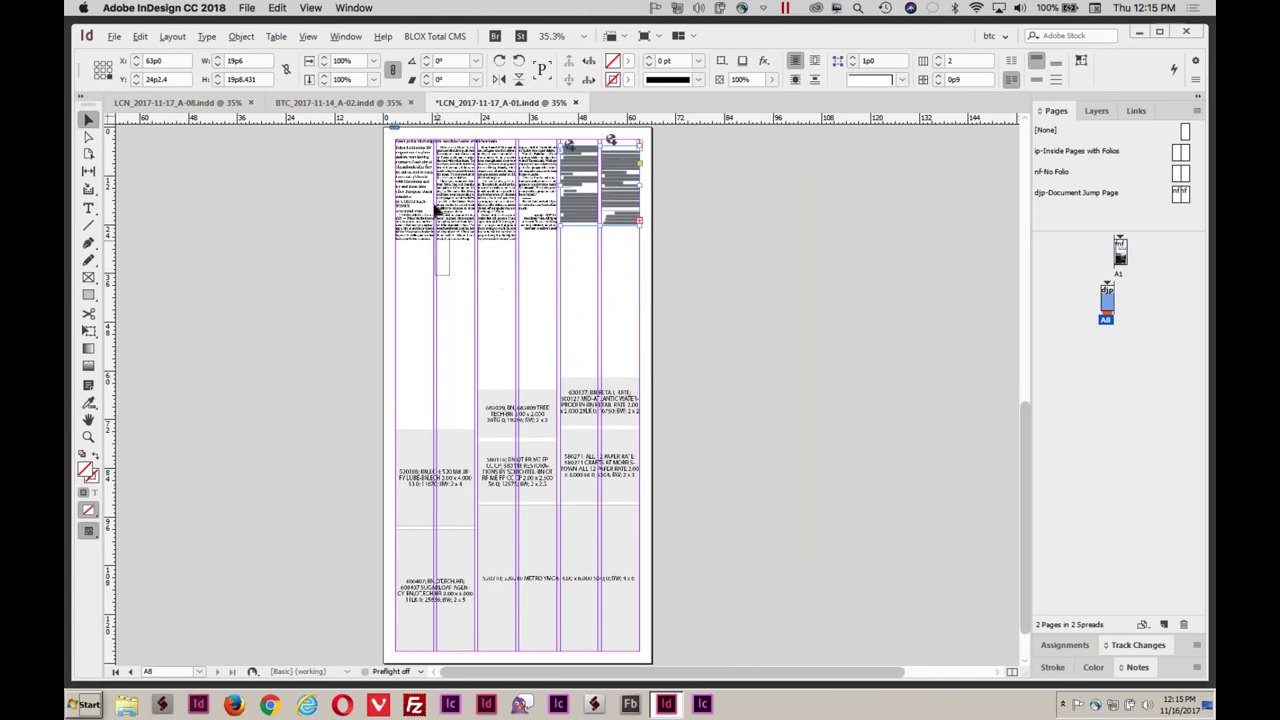
left_click(437, 366)
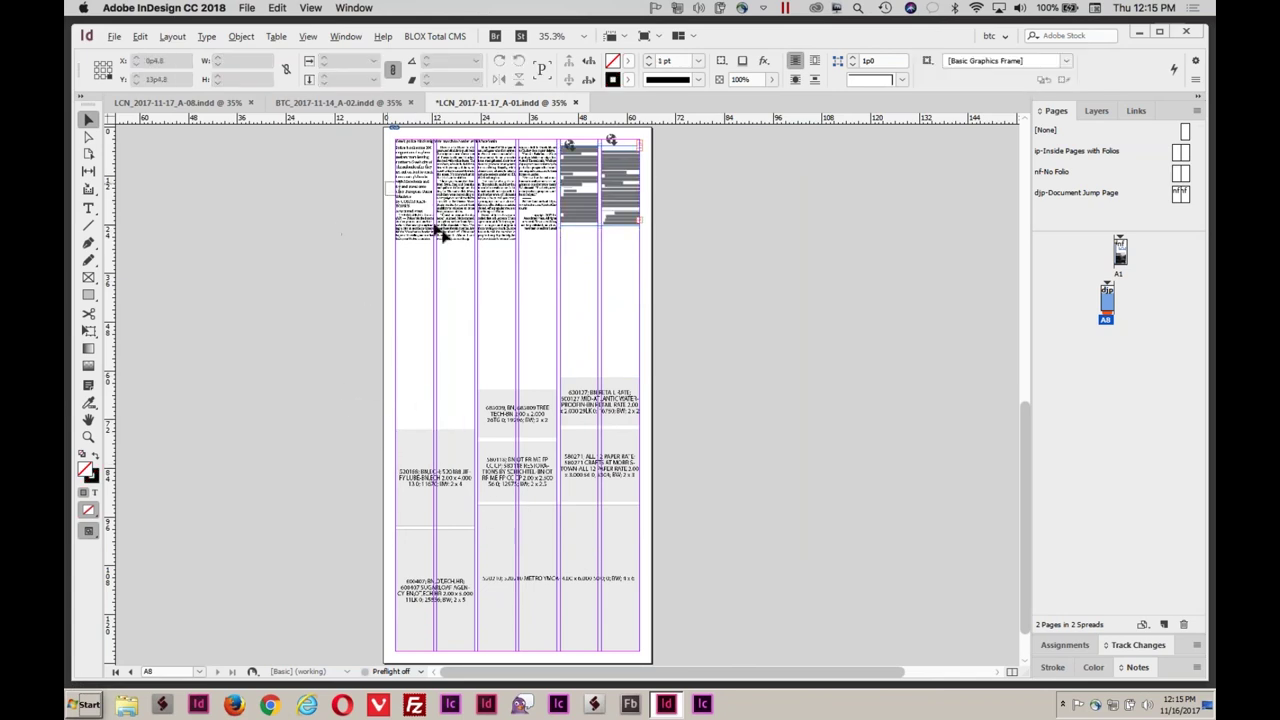
left_click(190, 108)
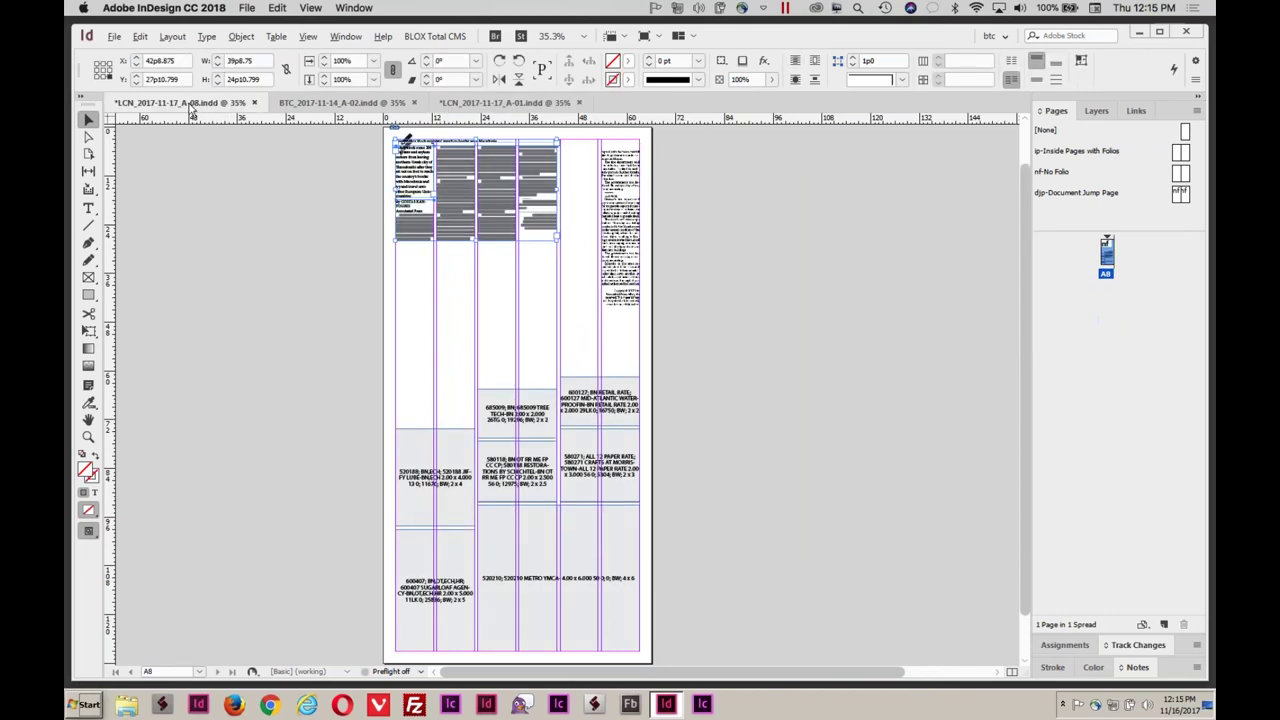